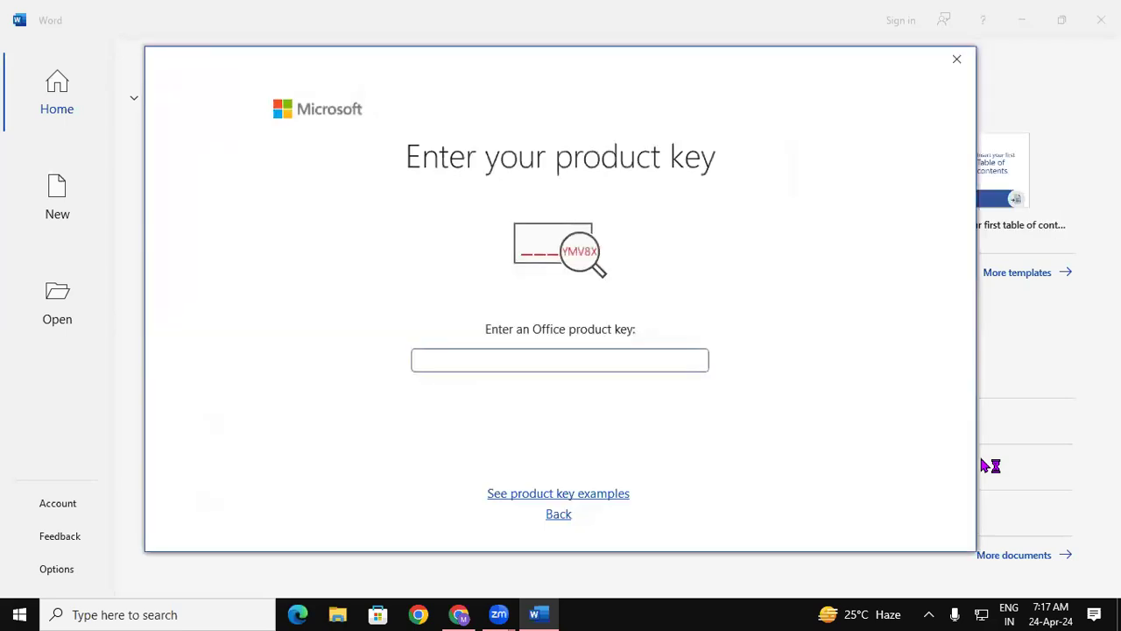
Step: Dismiss the product key prompt and create a blank document
left_click(957, 60)
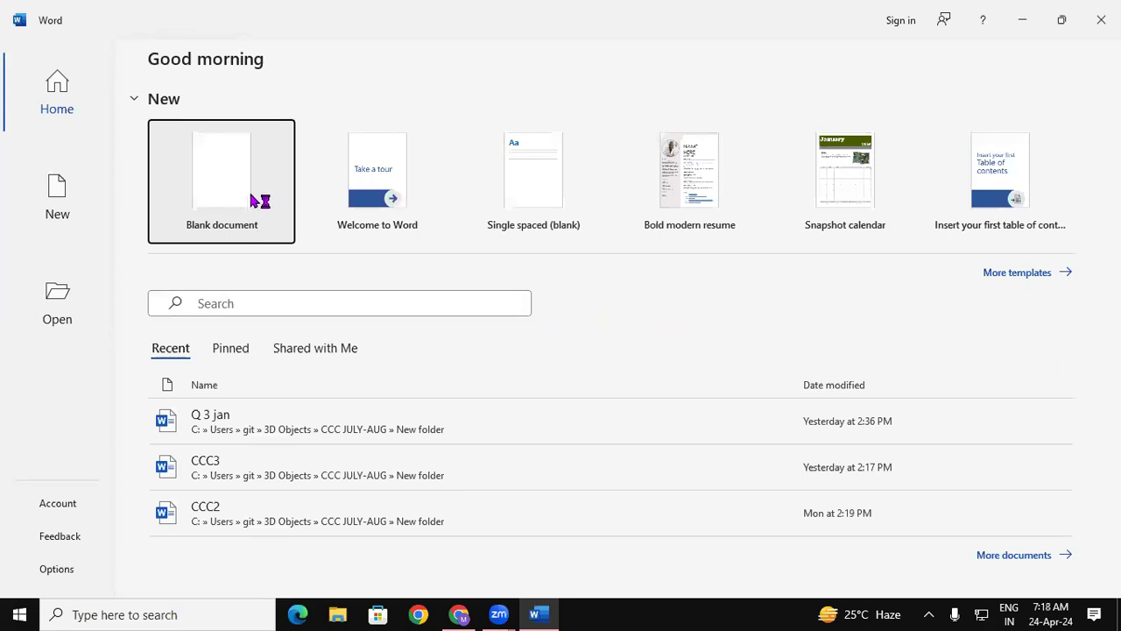
left_click(223, 217)
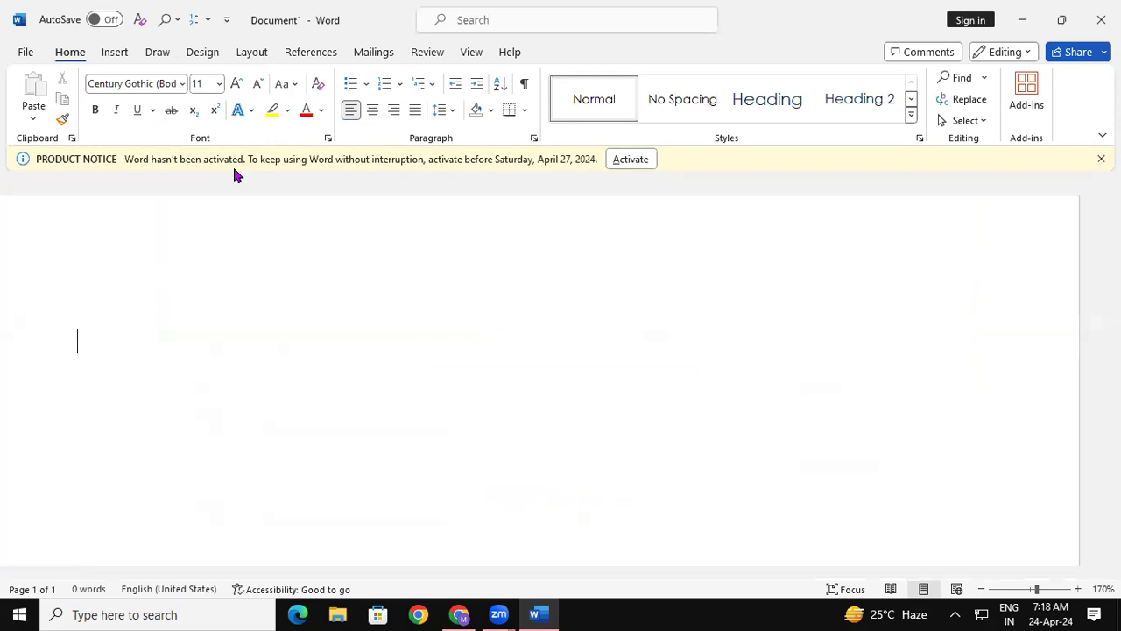
Step: Preview a 10x5 table in the table size grid and dismiss it without inserting anything
left_click(112, 52)
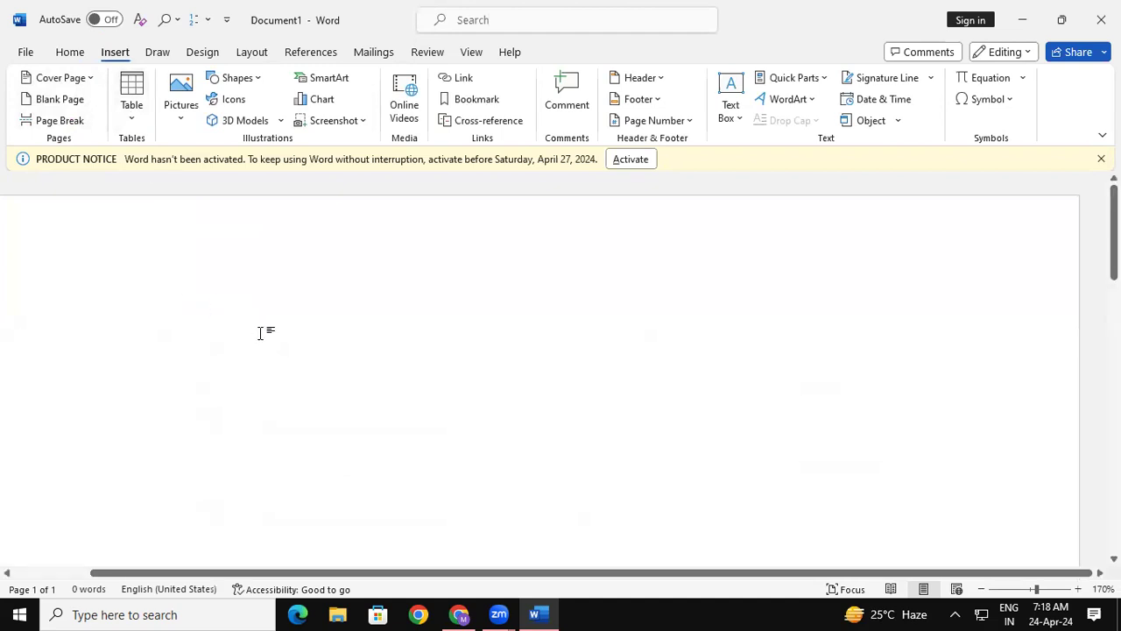
left_click(133, 118)
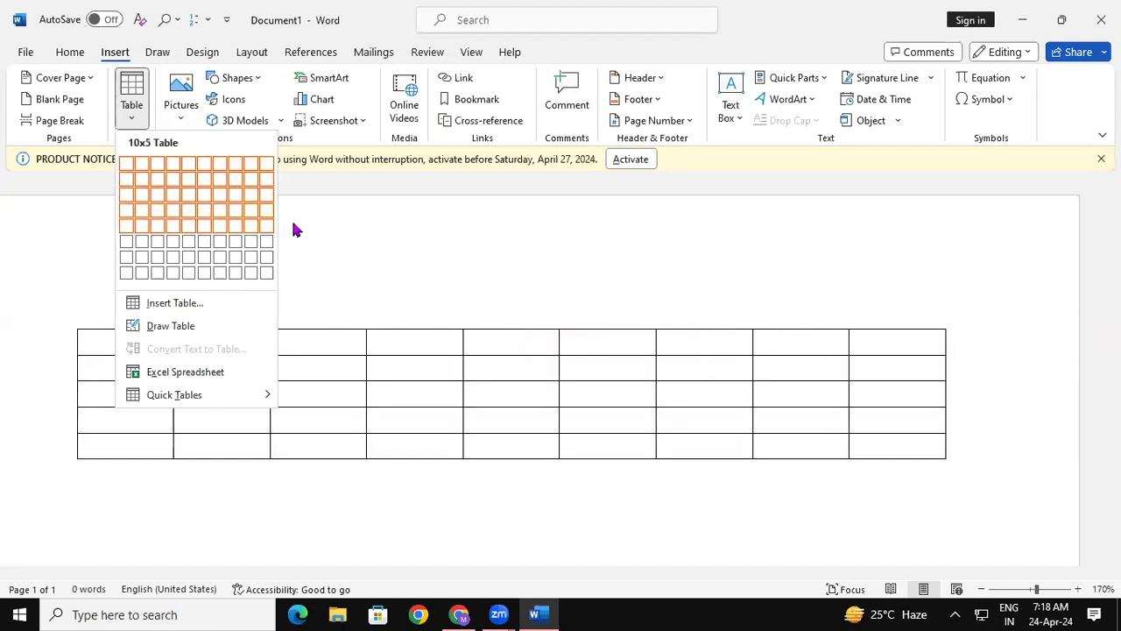
left_click(371, 227)
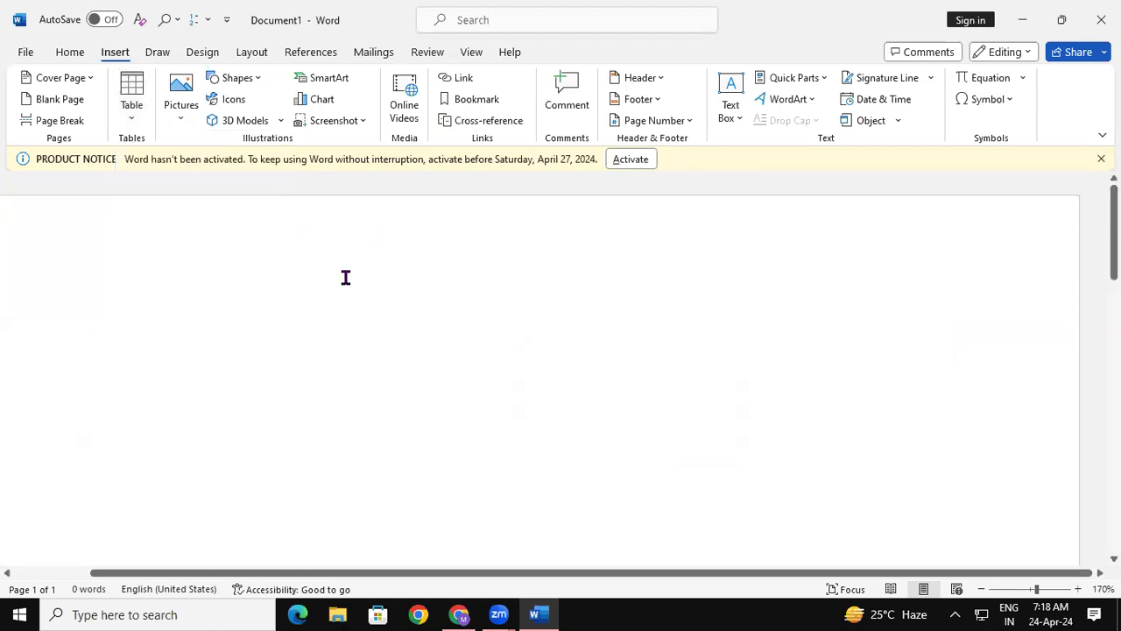
Step: Launch WordPad with the Windows Run command wordpad
key("super+r")
type("w")
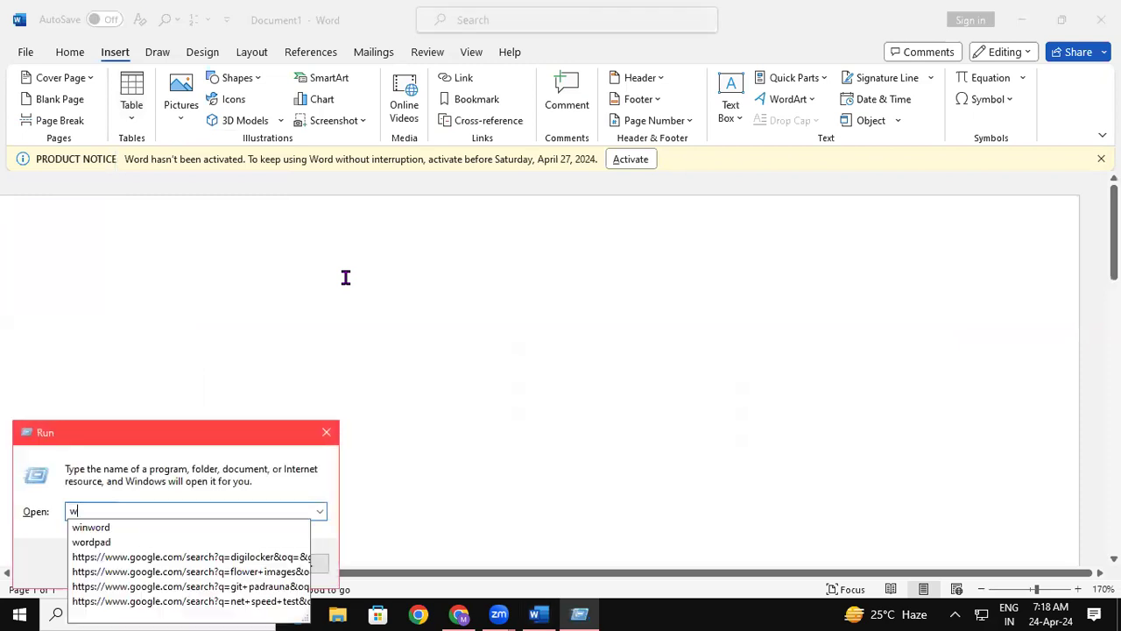
type("ordpad")
key("Return")
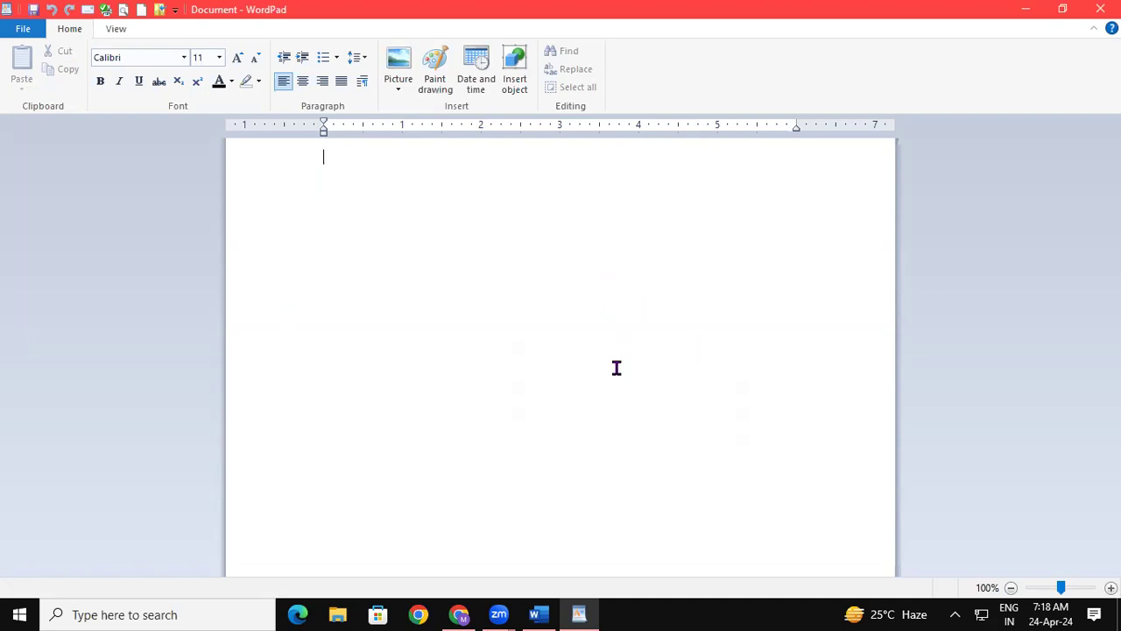
Step: Compare WordPad's available commands with Word's table insertion options, and return to the WordPad document
left_click(116, 31)
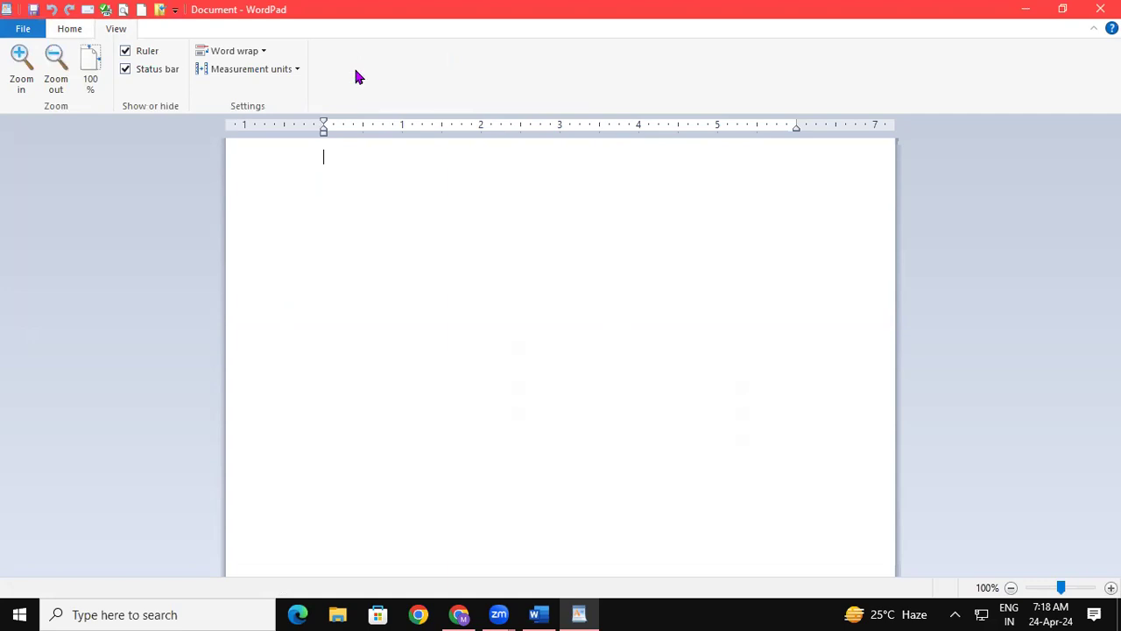
left_click(70, 32)
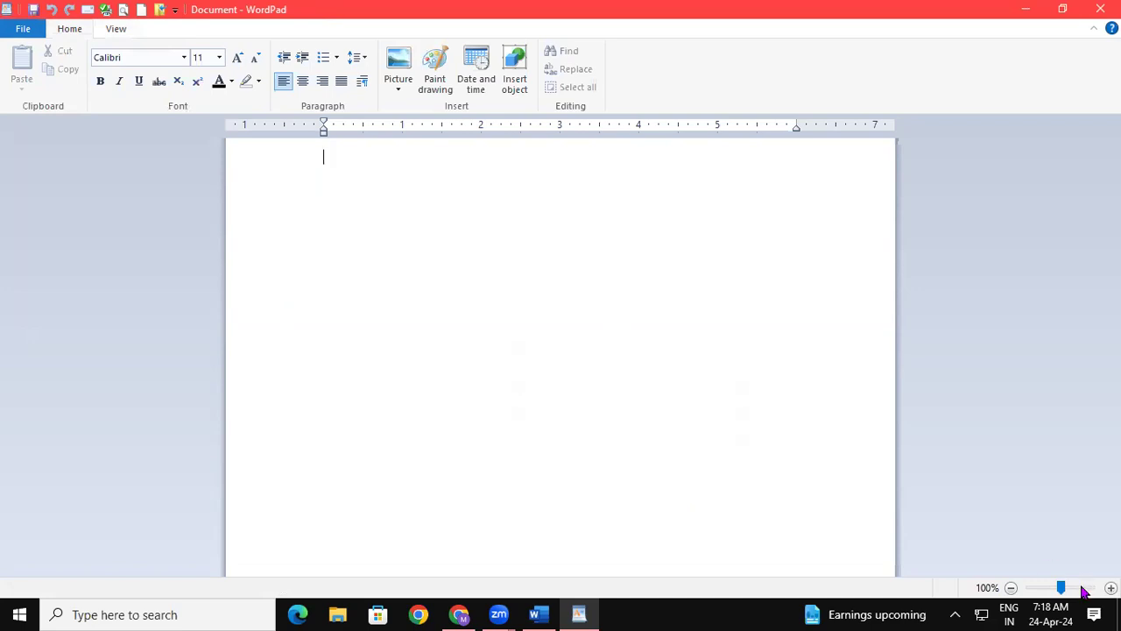
mouse_move(1062, 588)
left_mouse_down()
mouse_move(1073, 588)
mouse_move(1061, 588)
left_mouse_up()
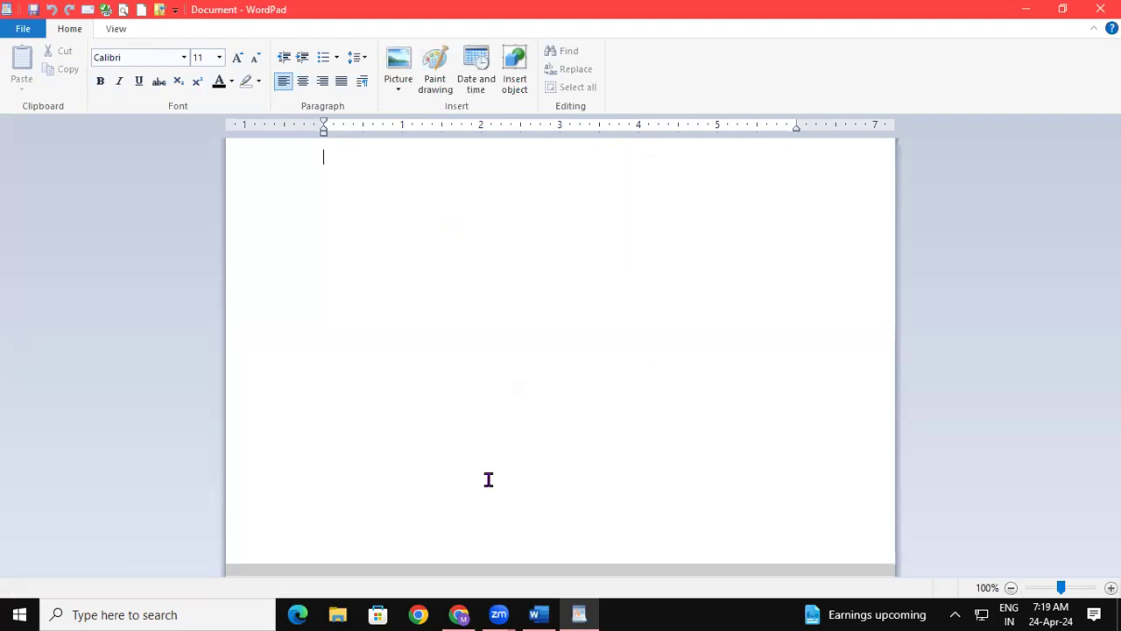
left_click(538, 614)
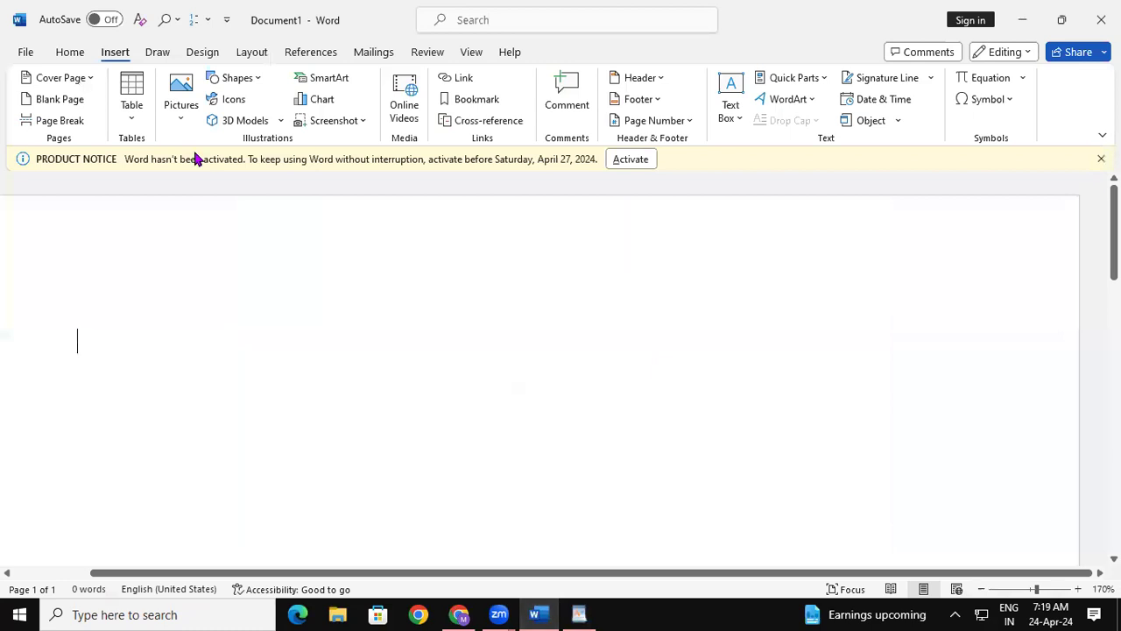
left_click(132, 127)
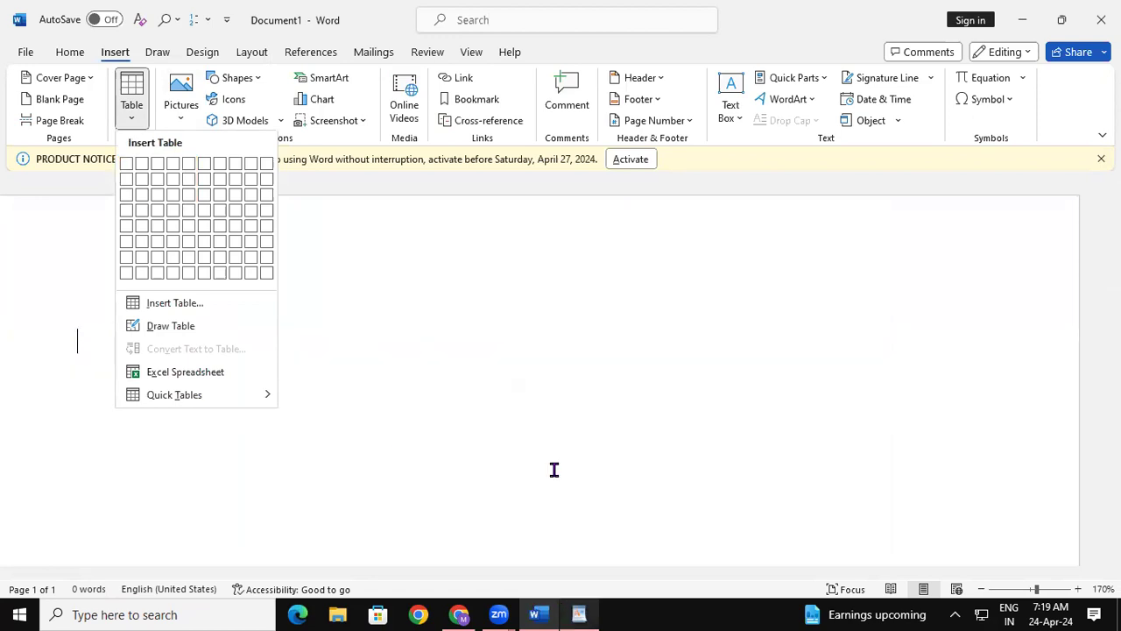
key("alt+Tab")
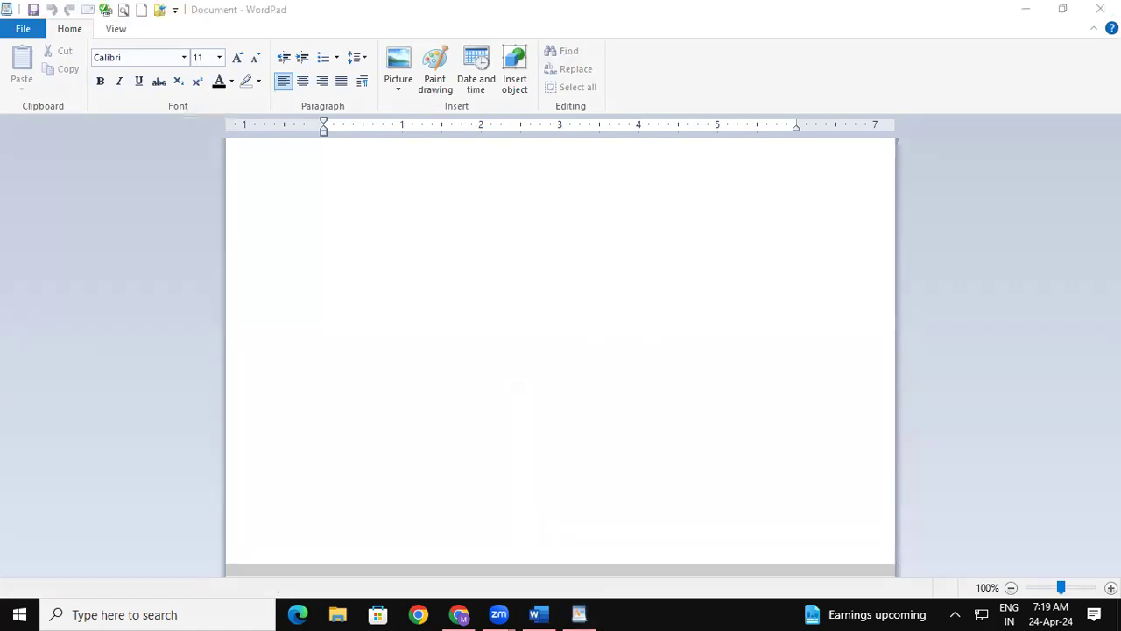
Step: Annotate the screen with a small red box, two vertical lines and four horizontal lines
mouse_move(710, 375)
left_mouse_down()
mouse_move(710, 405)
mouse_move(761, 355)
mouse_move(763, 394)
mouse_move(709, 407)
left_mouse_up()
left_click_drag(714, 363, 734, 358)
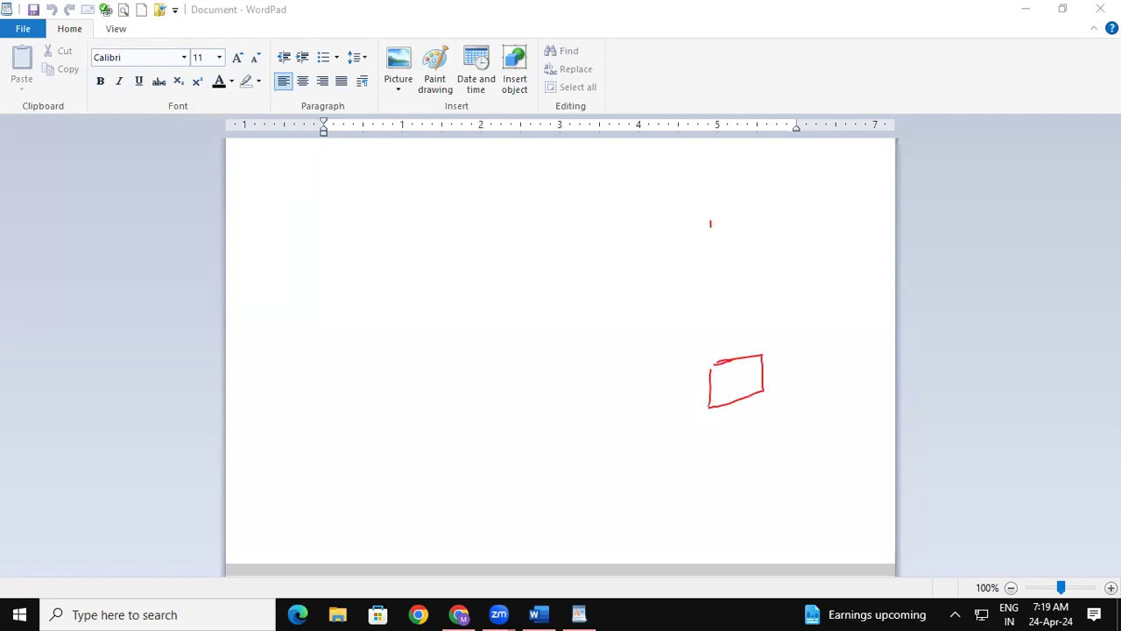
left_click_drag(711, 226, 710, 298)
left_click_drag(734, 219, 729, 300)
left_click_drag(824, 233, 912, 230)
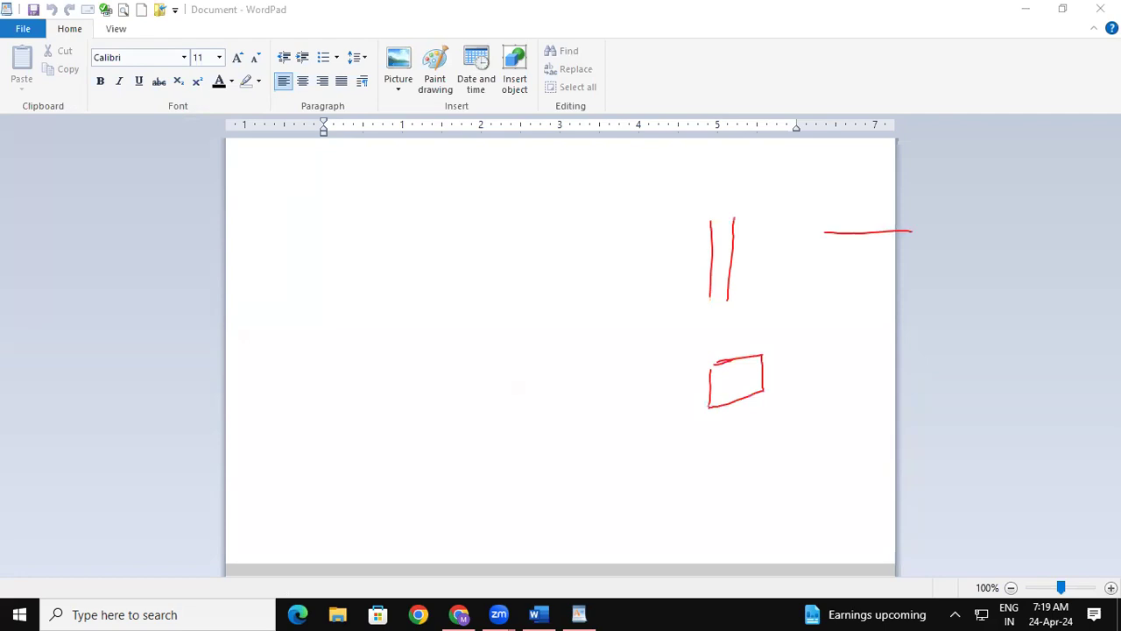
left_click_drag(822, 260, 917, 251)
left_click_drag(829, 297, 920, 290)
left_click_drag(829, 337, 933, 325)
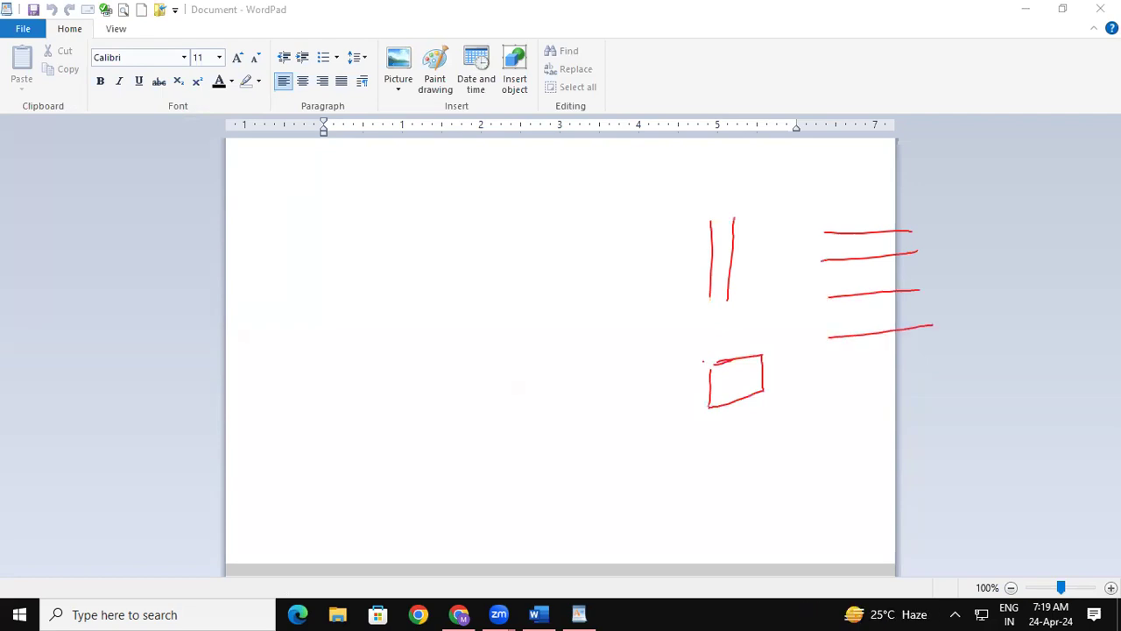
Step: Trace the box's upper and right edges and label them by hand as column and row
mouse_move(703, 360)
left_mouse_down()
mouse_move(759, 353)
mouse_move(766, 388)
left_mouse_up()
left_click_drag(767, 377, 799, 370)
mouse_move(809, 362)
left_mouse_down()
mouse_move(812, 399)
mouse_move(834, 391)
mouse_move(799, 395)
mouse_move(876, 356)
left_mouse_up()
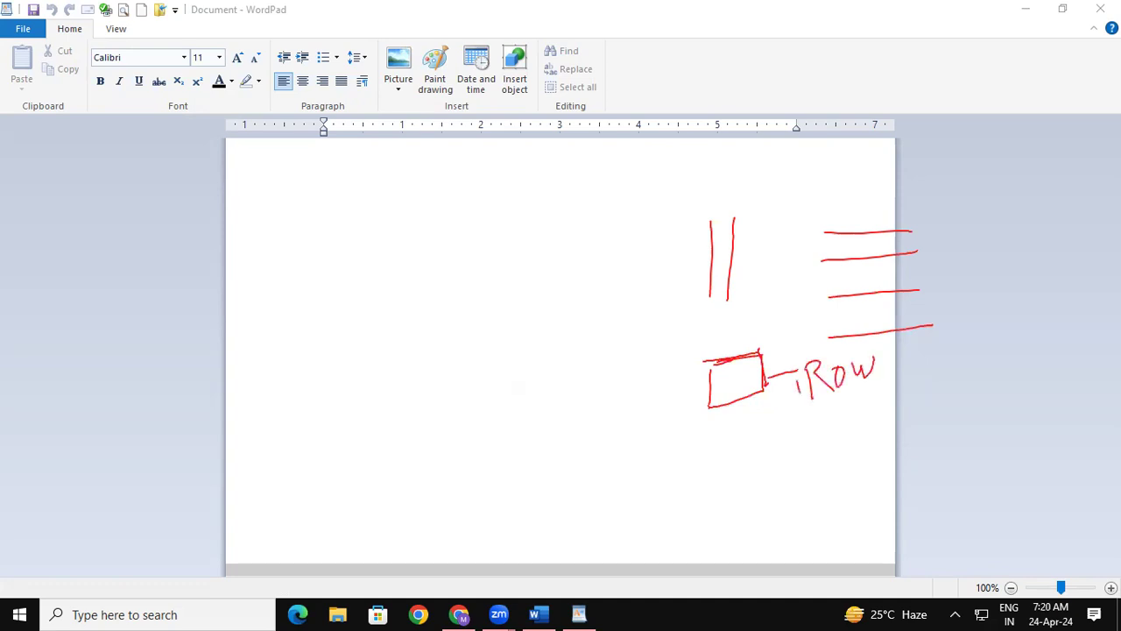
left_click_drag(743, 354, 764, 318)
mouse_move(772, 313)
left_mouse_down()
mouse_move(770, 334)
mouse_move(788, 332)
mouse_move(790, 306)
mouse_move(802, 329)
left_mouse_up()
left_click_drag(808, 309, 808, 307)
mouse_move(765, 344)
left_mouse_down()
mouse_move(786, 334)
mouse_move(773, 309)
mouse_move(826, 330)
left_mouse_up()
mouse_move(831, 304)
left_mouse_down()
mouse_move(831, 315)
mouse_move(907, 297)
left_mouse_up()
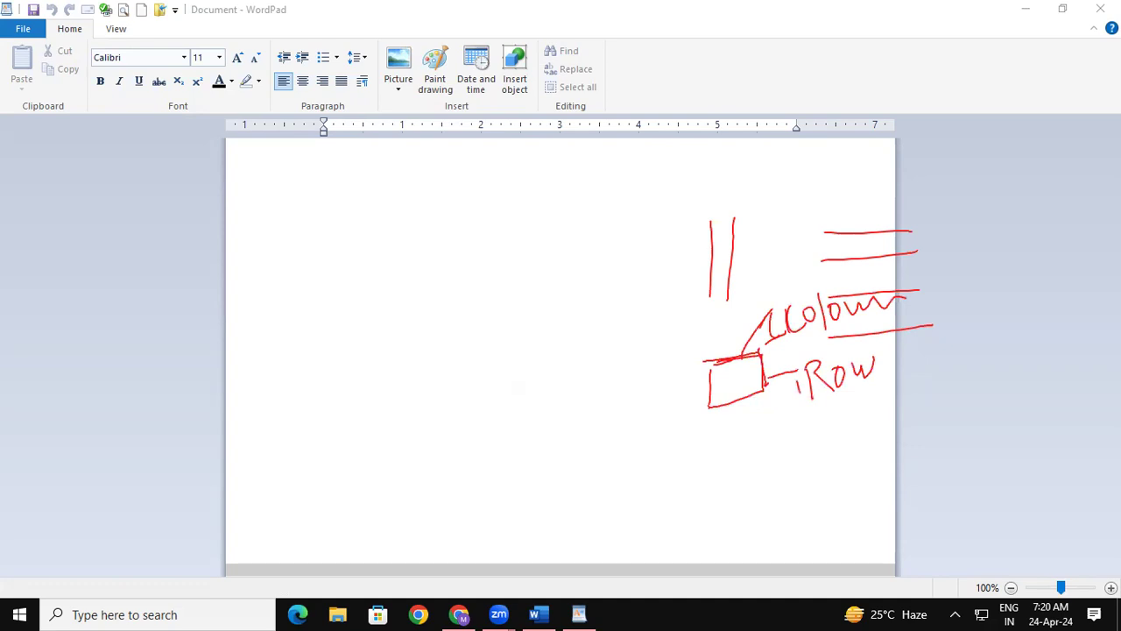
Step: Handwrite a legend pairing + with column and - with space, and underline both words
mouse_move(396, 250)
left_mouse_down()
mouse_move(396, 283)
mouse_move(404, 260)
left_mouse_up()
left_click_drag(397, 319, 426, 313)
mouse_move(427, 259)
left_mouse_down()
mouse_move(453, 234)
mouse_move(492, 253)
left_mouse_up()
mouse_move(507, 230)
left_mouse_down()
mouse_move(504, 246)
mouse_move(509, 229)
mouse_move(523, 245)
left_mouse_up()
mouse_move(535, 219)
left_mouse_down()
mouse_move(551, 237)
mouse_move(568, 210)
mouse_move(576, 228)
mouse_move(604, 226)
left_mouse_up()
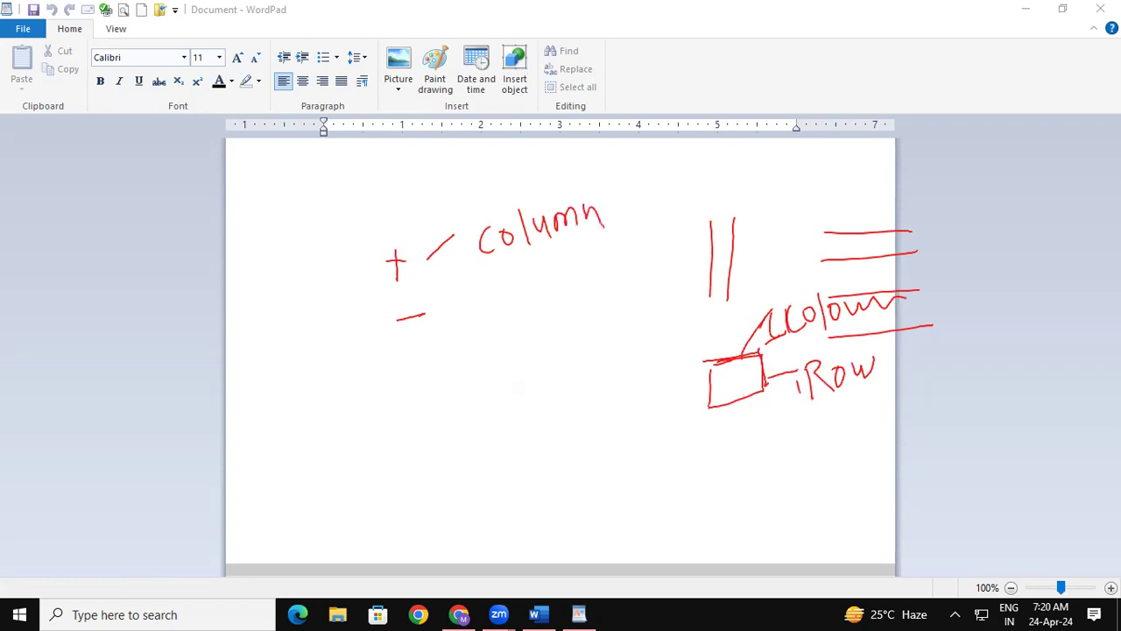
mouse_move(454, 308)
left_mouse_down()
mouse_move(522, 294)
mouse_move(517, 312)
left_mouse_up()
mouse_move(550, 280)
left_mouse_down()
mouse_move(552, 331)
mouse_move(539, 297)
left_mouse_up()
left_click_drag(572, 272, 597, 283)
left_click_drag(598, 267, 616, 272)
left_click_drag(562, 327, 628, 291)
left_click_drag(517, 261, 604, 232)
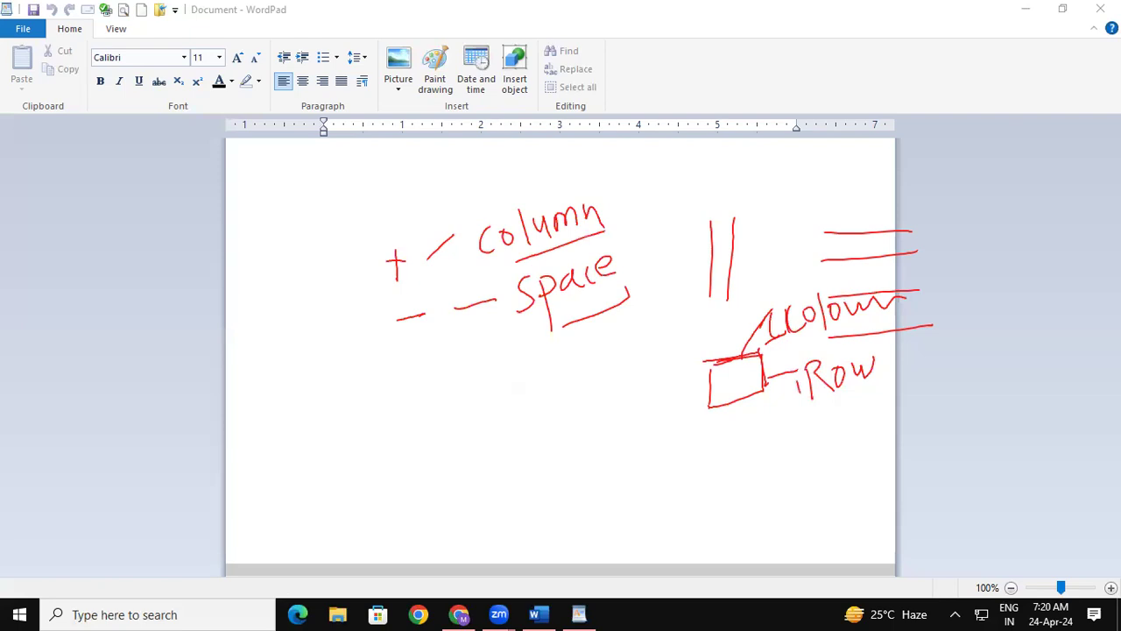
Step: Handwrite + and - start and end pairs below the legend, crossing out the pairs that mix the two signs
left_click_drag(308, 409, 306, 429)
left_click_drag(295, 417, 348, 417)
mouse_move(417, 391)
left_mouse_down()
mouse_move(417, 418)
mouse_move(430, 403)
left_mouse_up()
left_click_drag(574, 390, 575, 414)
left_click_drag(557, 399, 594, 397)
left_click_drag(402, 455, 432, 455)
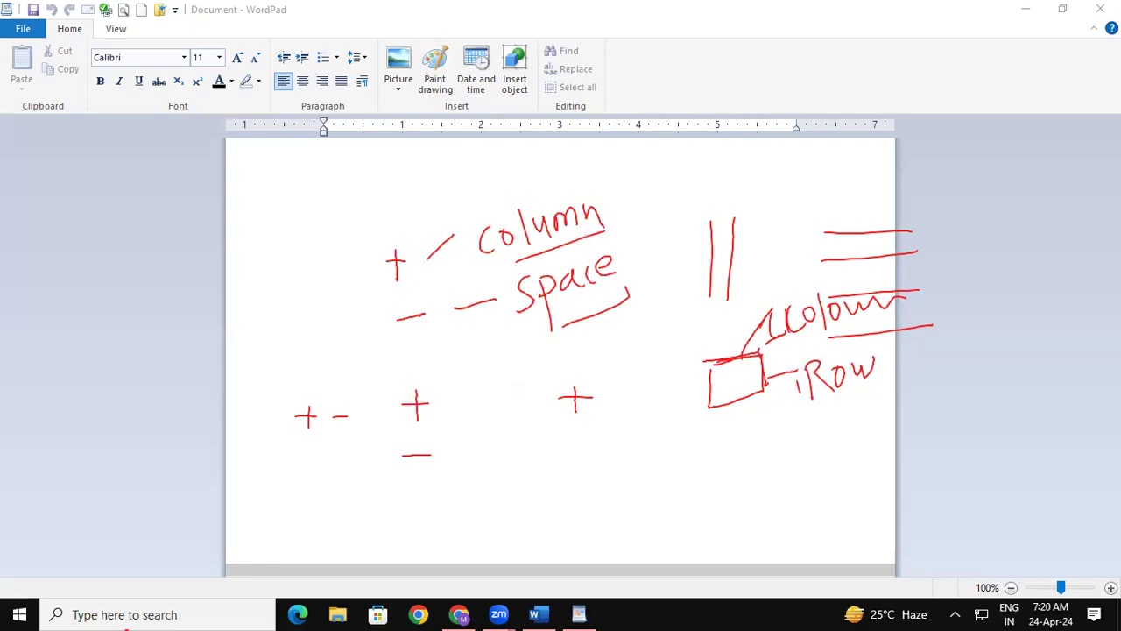
mouse_move(573, 433)
left_mouse_down()
mouse_move(574, 468)
mouse_move(594, 447)
left_mouse_up()
left_click_drag(649, 433, 634, 464)
left_click_drag(627, 432, 671, 486)
mouse_move(416, 487)
left_mouse_down()
mouse_move(417, 515)
mouse_move(429, 499)
left_mouse_up()
left_click_drag(550, 497, 606, 507)
mouse_move(654, 495)
left_mouse_down()
mouse_move(641, 514)
mouse_move(675, 547)
left_mouse_up()
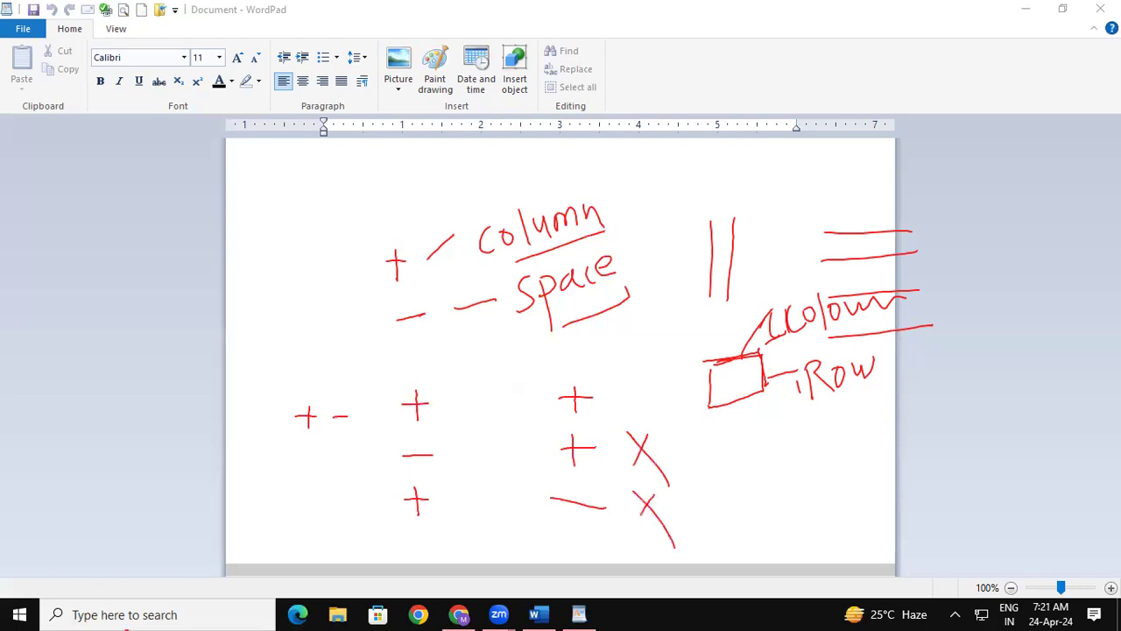
Step: Draw a row of four plus signs and a row of minus signs beside the page, and cross out both
mouse_move(144, 629)
left_mouse_down()
mouse_move(187, 622)
mouse_move(154, 621)
left_mouse_up()
mouse_move(153, 301)
left_mouse_down()
mouse_move(152, 350)
mouse_move(180, 320)
left_mouse_up()
mouse_move(205, 297)
left_mouse_down()
mouse_move(205, 331)
mouse_move(229, 310)
left_mouse_up()
mouse_move(242, 298)
left_mouse_down()
mouse_move(243, 328)
mouse_move(271, 300)
left_mouse_up()
mouse_move(284, 287)
left_mouse_down()
mouse_move(285, 326)
mouse_move(311, 300)
left_mouse_up()
left_click_drag(145, 359, 320, 346)
left_click_drag(148, 396, 175, 394)
left_click_drag(198, 385, 326, 367)
left_click_drag(102, 401, 72, 436)
left_click_drag(68, 399, 119, 433)
left_click_drag(61, 303, 111, 342)
left_click_drag(105, 309, 69, 333)
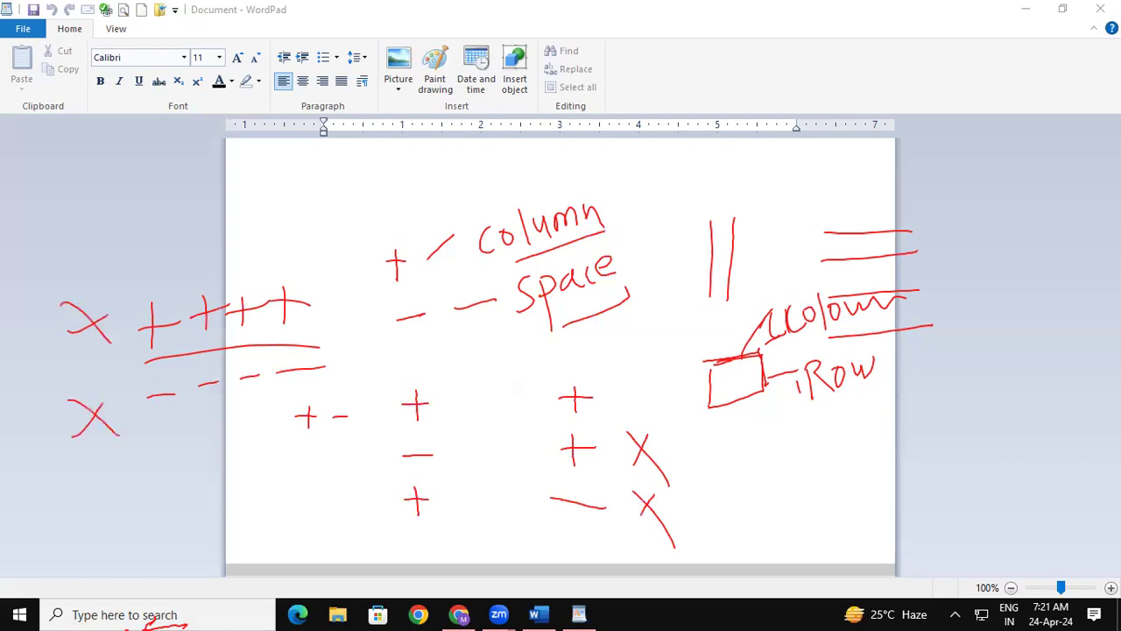
Step: Tick the + - pair, handwrite the patterns + + + - + + and + - + + + +, and clear all annotations
left_click_drag(251, 432, 282, 402)
mouse_move(246, 171)
left_mouse_down()
mouse_move(247, 202)
mouse_move(258, 183)
mouse_move(303, 195)
mouse_move(321, 175)
mouse_move(361, 189)
left_mouse_up()
mouse_move(345, 179)
left_mouse_down()
mouse_move(489, 165)
mouse_move(521, 178)
left_mouse_up()
left_click_drag(505, 168, 540, 163)
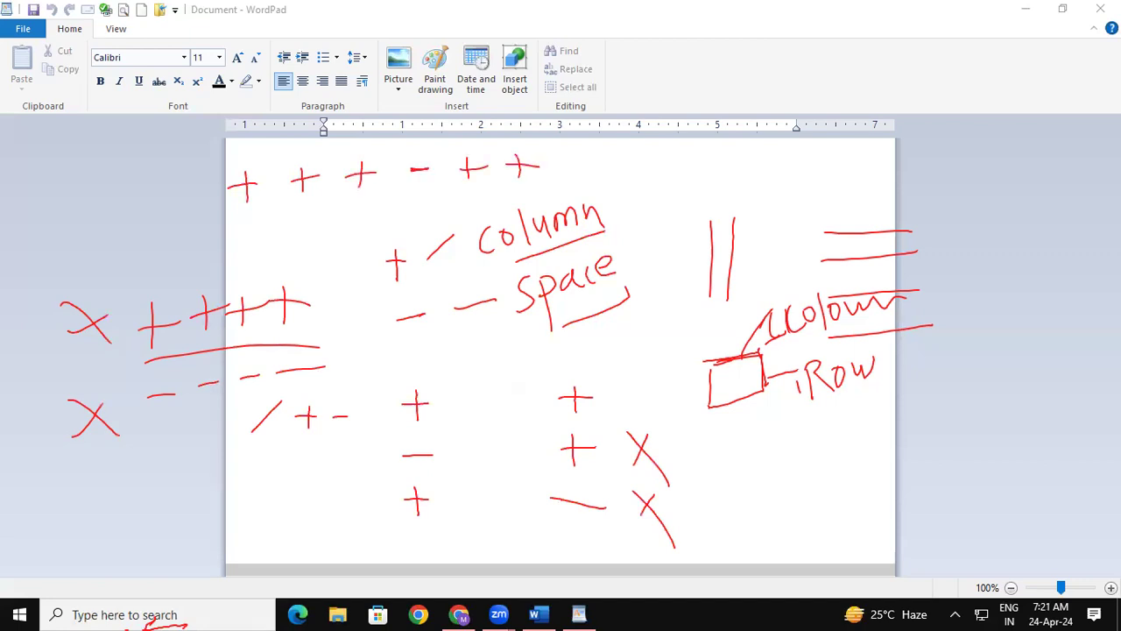
mouse_move(247, 226)
left_mouse_down()
mouse_move(249, 258)
mouse_move(263, 241)
mouse_move(334, 254)
left_mouse_up()
mouse_move(324, 234)
left_mouse_down()
mouse_move(359, 223)
mouse_move(378, 236)
left_mouse_up()
mouse_move(365, 230)
left_mouse_down()
mouse_move(390, 222)
mouse_move(417, 234)
left_mouse_up()
left_click_drag(402, 223, 433, 212)
left_click_drag(456, 206, 455, 227)
left_click_drag(440, 212, 457, 207)
left_click_drag(450, 212, 495, 210)
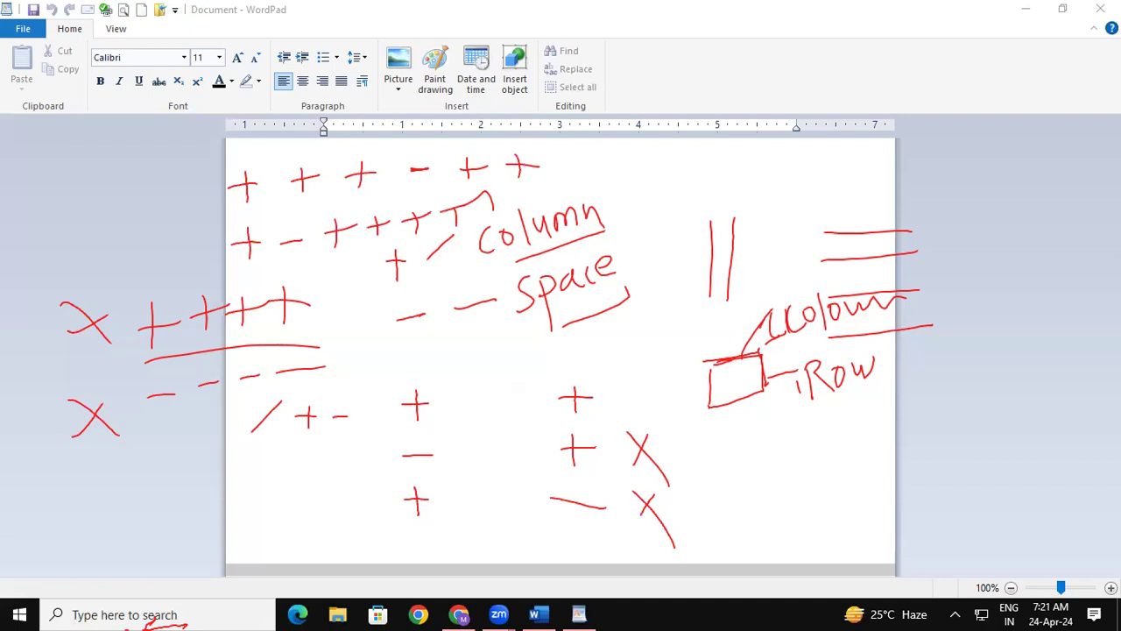
left_click(86, 415)
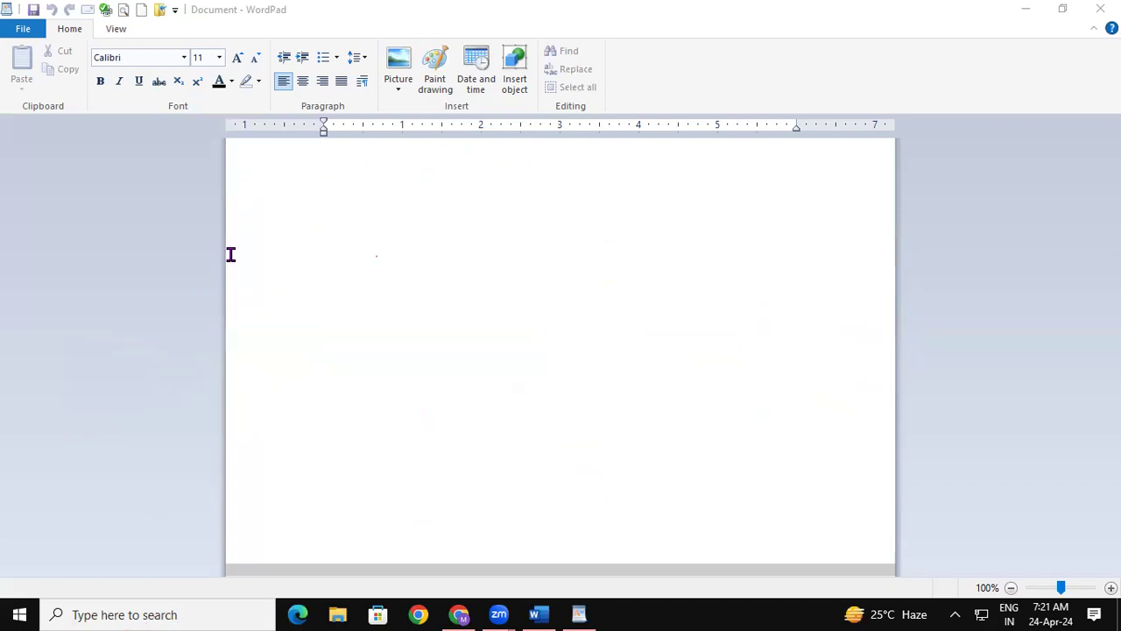
Step: Enter the test patterns ++++, -----, ++++- and -++++ on separate lines of the WordPad document
left_click(289, 211)
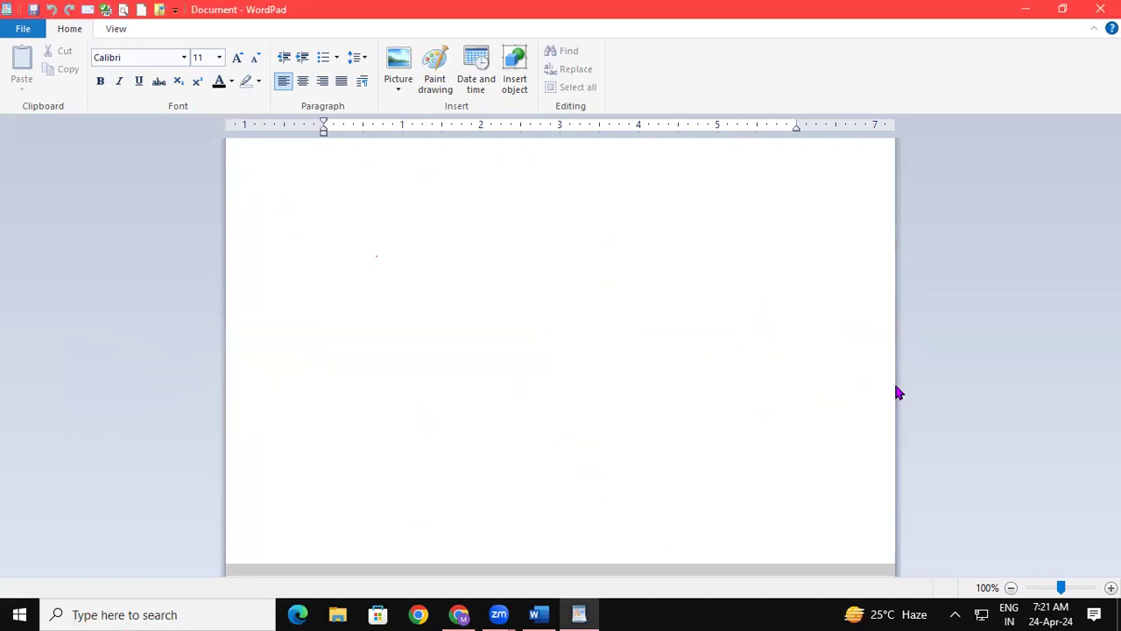
type("++++")
key("Return")
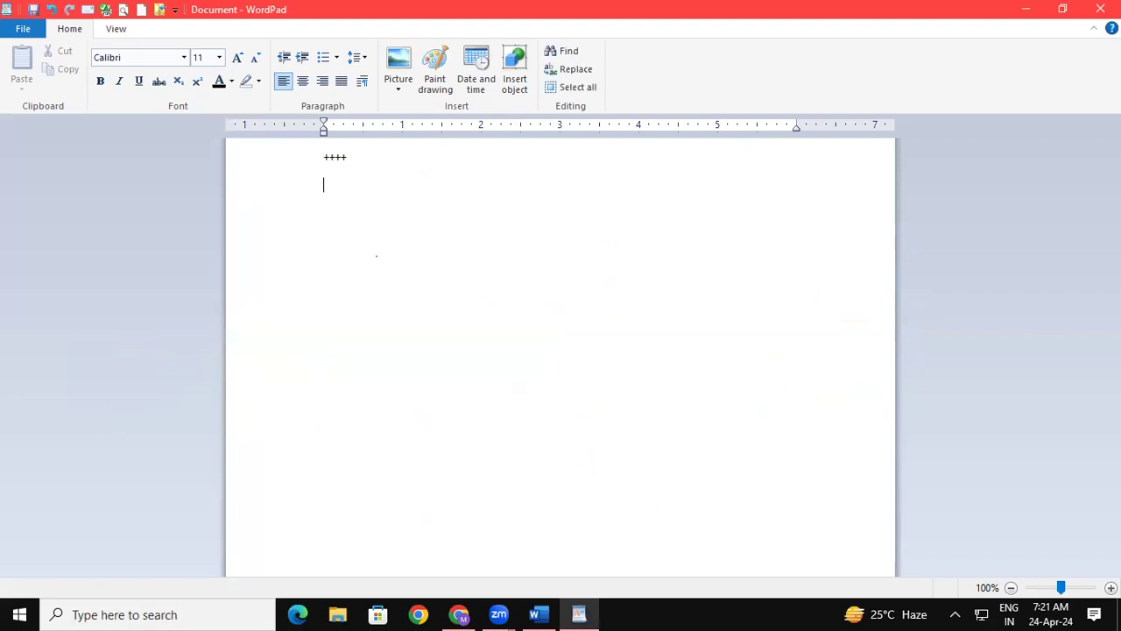
type("-----")
key("Return")
type("++++-")
key("Return")
type("-++++")
key("Return")
Step: Create a one-row, four-column table from the pattern ++-+++ and widen its columns to span the page between the margins
type("++-+++")
key("Return")
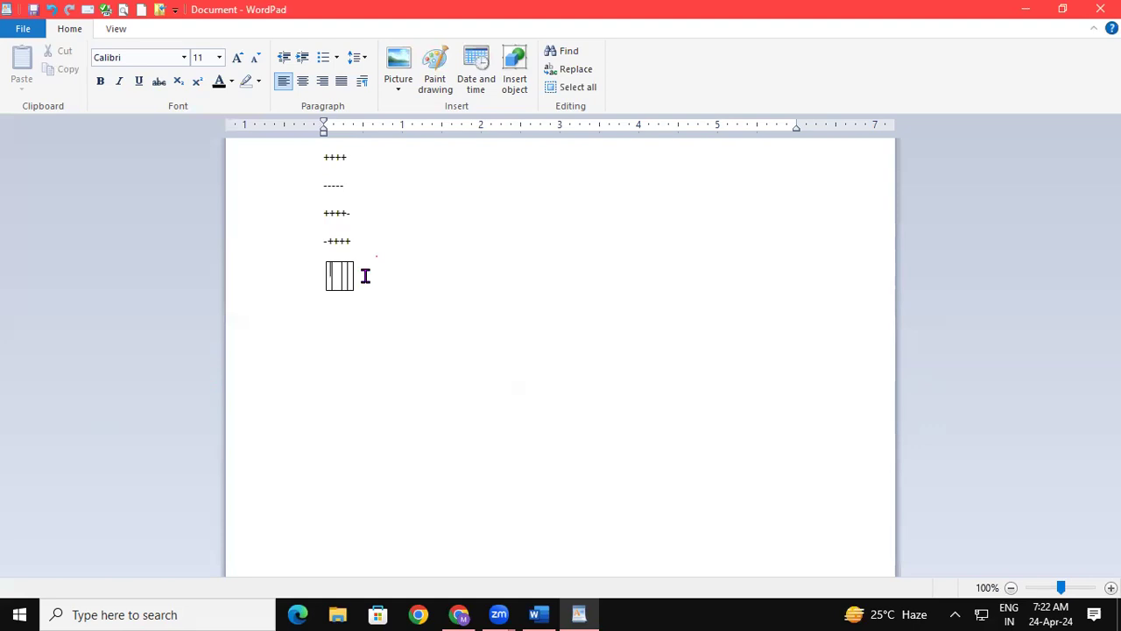
left_click_drag(353, 274, 801, 249)
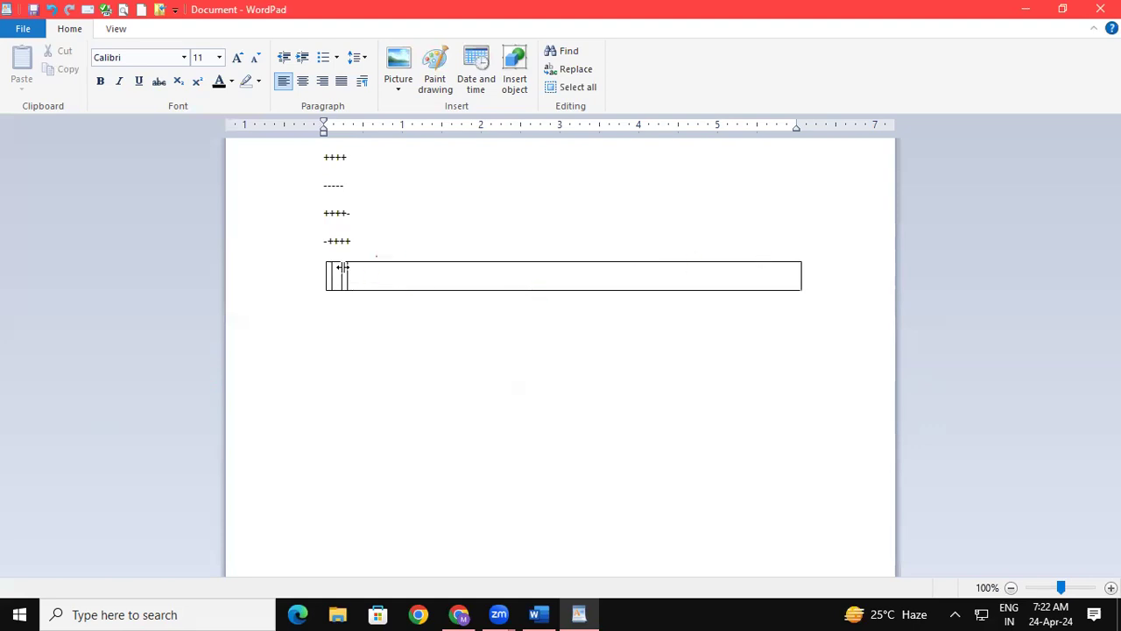
left_click_drag(348, 276, 632, 274)
left_click_drag(341, 275, 504, 275)
left_click_drag(330, 279, 396, 274)
left_click(534, 362)
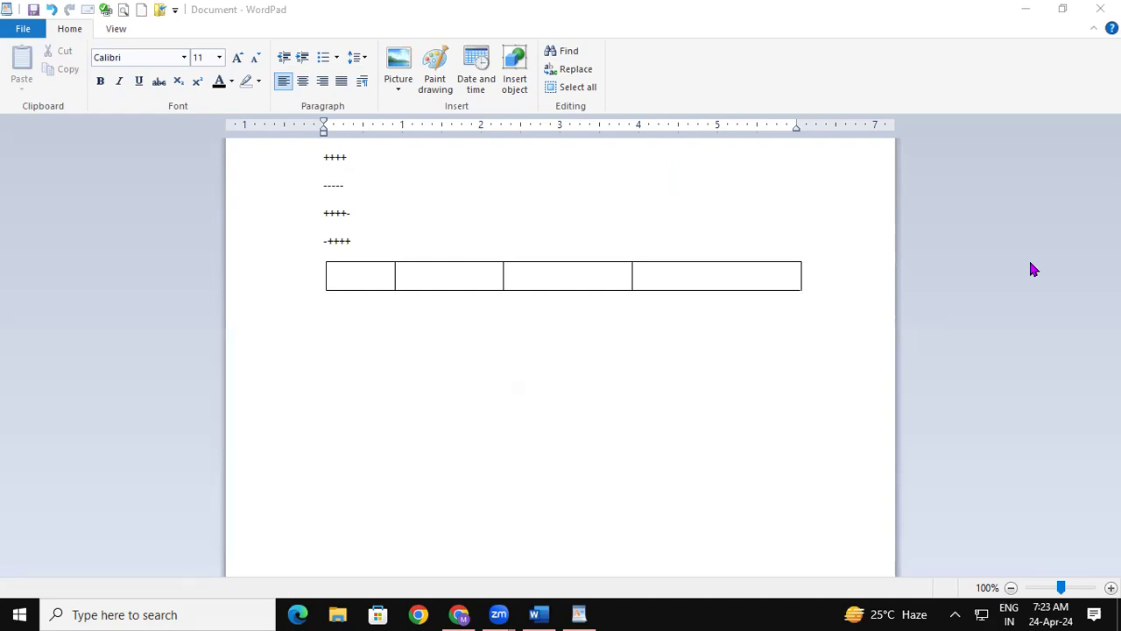
Step: Sketch a red row under the table with one long horizontal line and vertical dividers below the column borders
left_click_drag(344, 318, 761, 333)
left_click_drag(402, 286, 405, 331)
left_click_drag(503, 285, 506, 342)
left_click_drag(633, 282, 638, 339)
left_click_drag(800, 291, 798, 348)
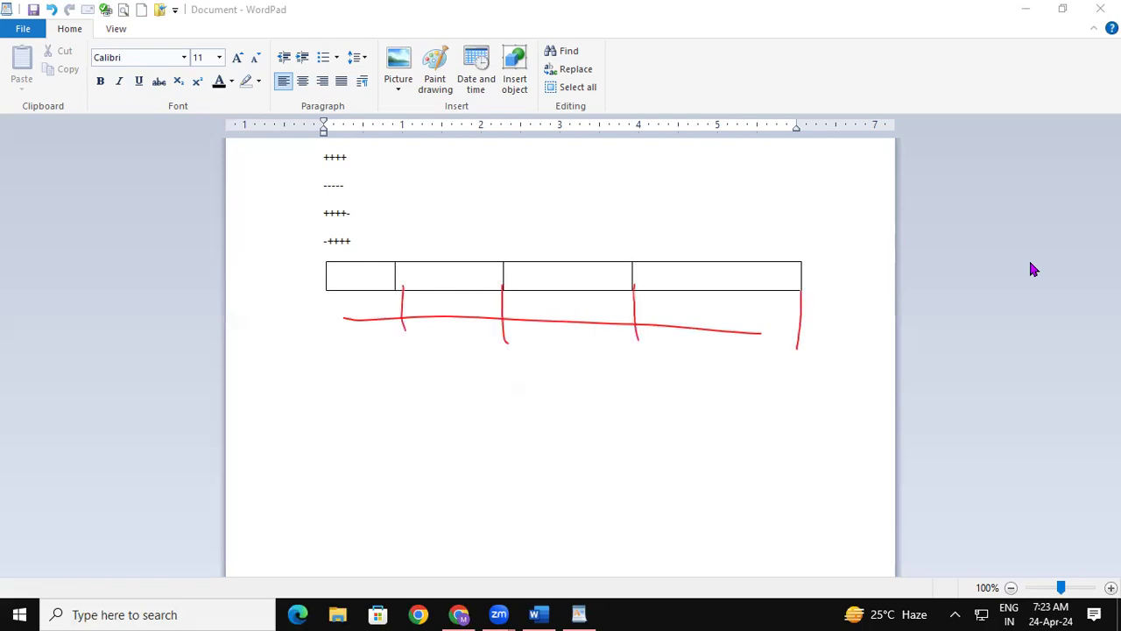
Step: Sketch a second red row below the first, with a long left border and further dividers
left_click_drag(338, 290, 336, 459)
left_click_drag(339, 357, 421, 350)
mouse_move(415, 314)
left_mouse_down()
mouse_move(417, 356)
mouse_move(823, 360)
left_mouse_up()
left_click_drag(633, 324, 651, 372)
left_click_drag(804, 342, 806, 355)
left_click_drag(734, 333, 829, 343)
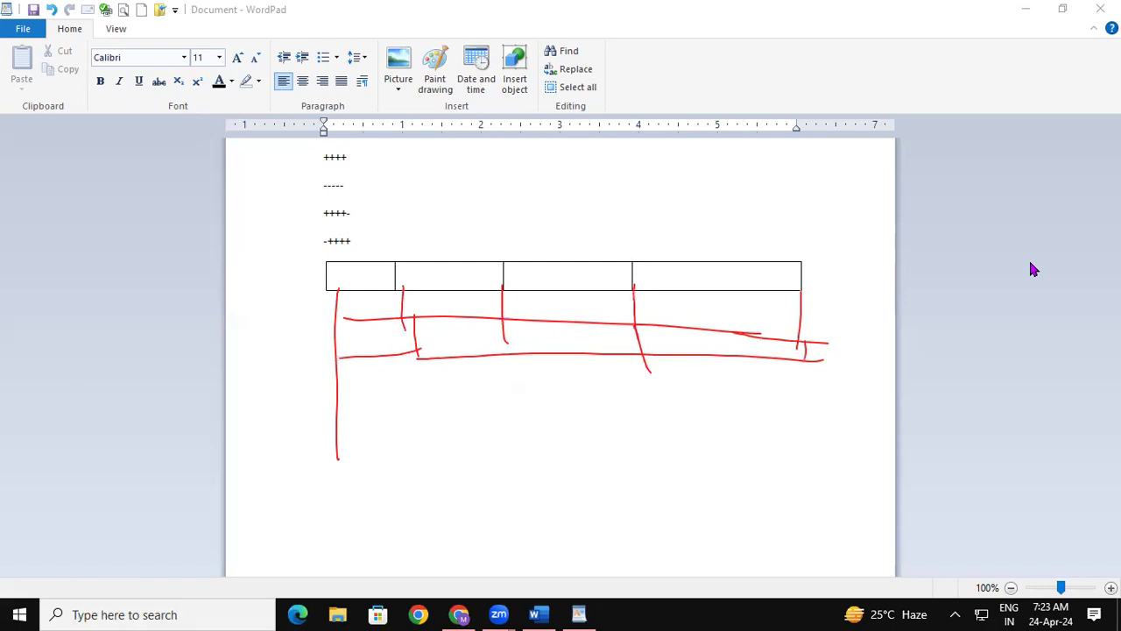
Step: Mark each of the four table columns with a red stroke, and handwrite 4 and + below the sketched rows
left_click_drag(356, 268, 397, 227)
left_click_drag(473, 274, 518, 242)
left_click_drag(574, 264, 632, 237)
left_click_drag(706, 252, 759, 242)
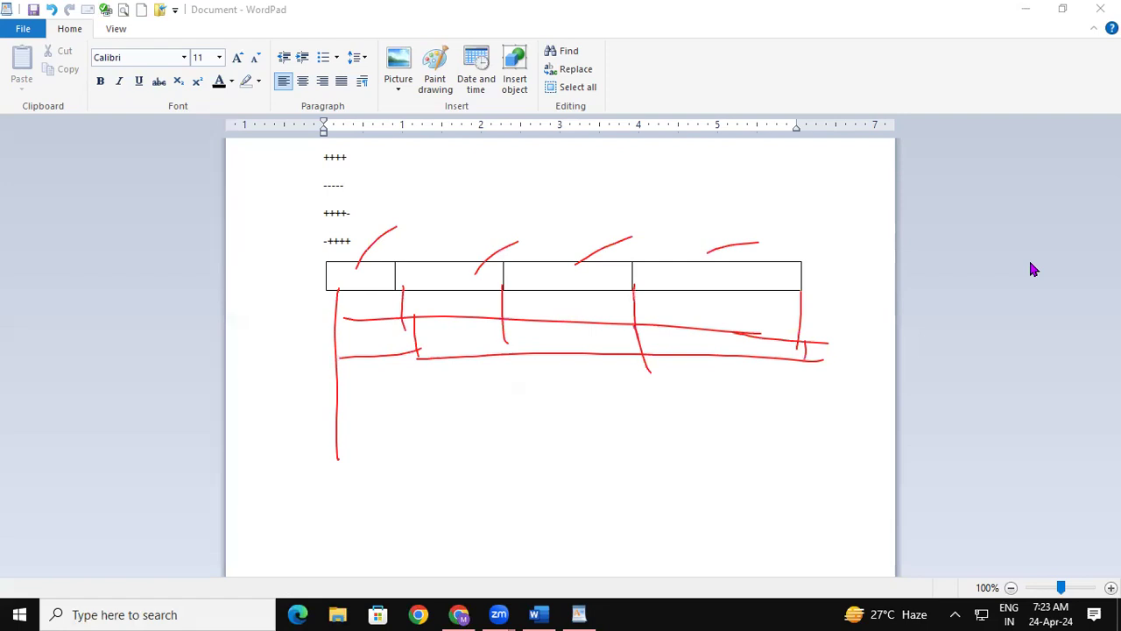
mouse_move(404, 409)
left_mouse_down()
mouse_move(400, 463)
mouse_move(428, 447)
left_mouse_up()
mouse_move(280, 482)
left_mouse_down()
mouse_move(284, 530)
mouse_move(301, 499)
left_mouse_up()
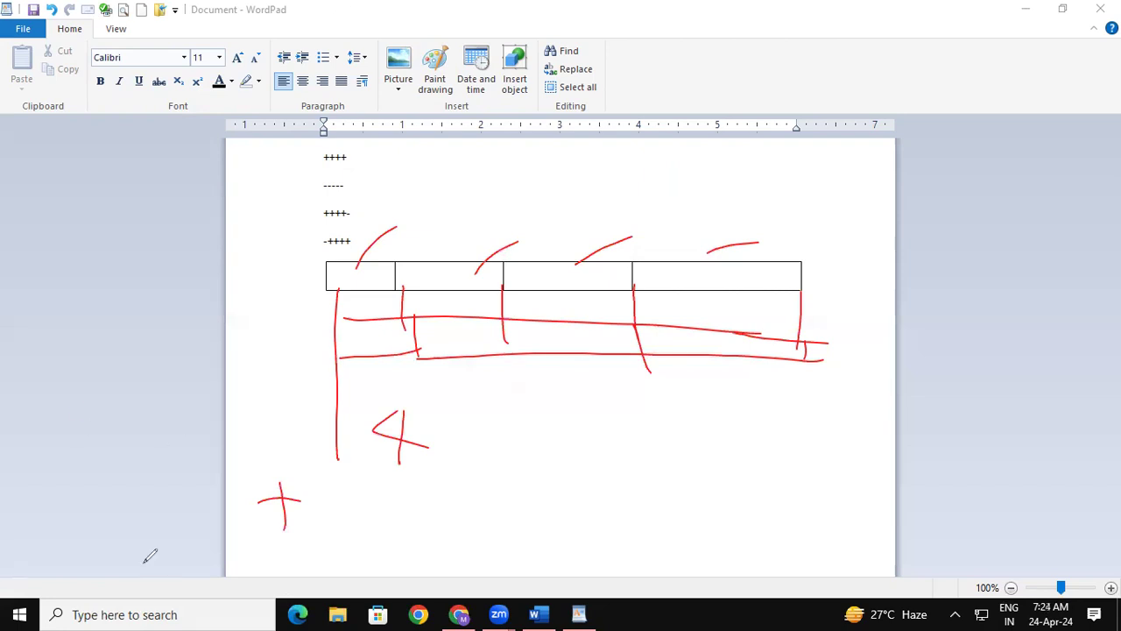
Step: Clear the red annotations and undo the table edits back to the plain ++-+++ line
left_click(75, 403)
left_click(333, 463)
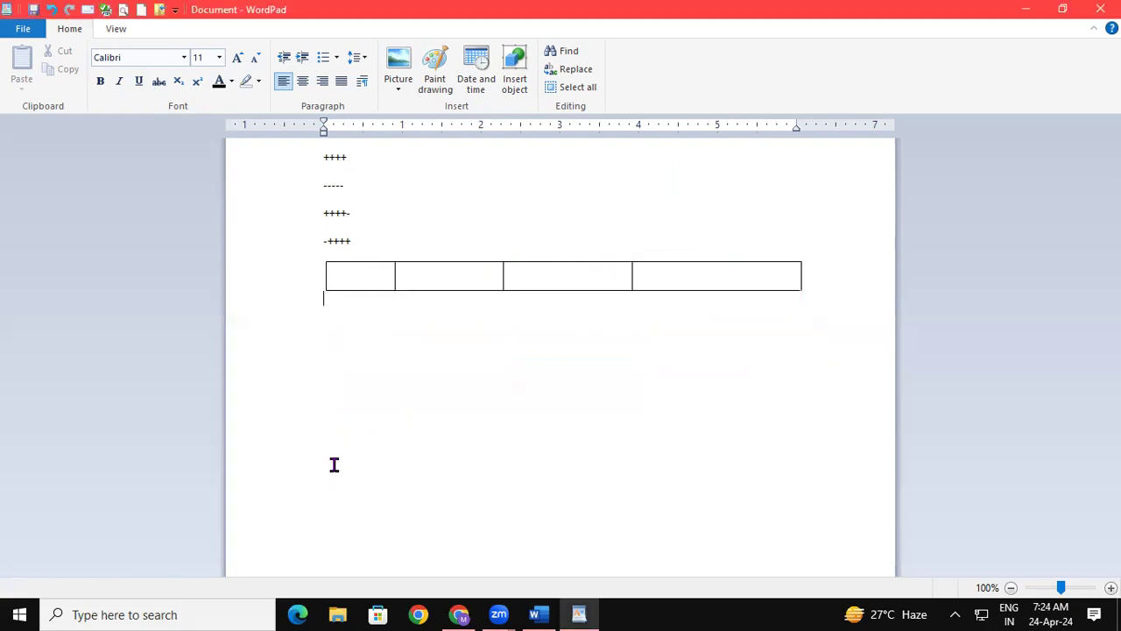
key("ctrl+z")
key("ctrl+z")
key("ctrl+z")
key("ctrl+z")
key("ctrl+z")
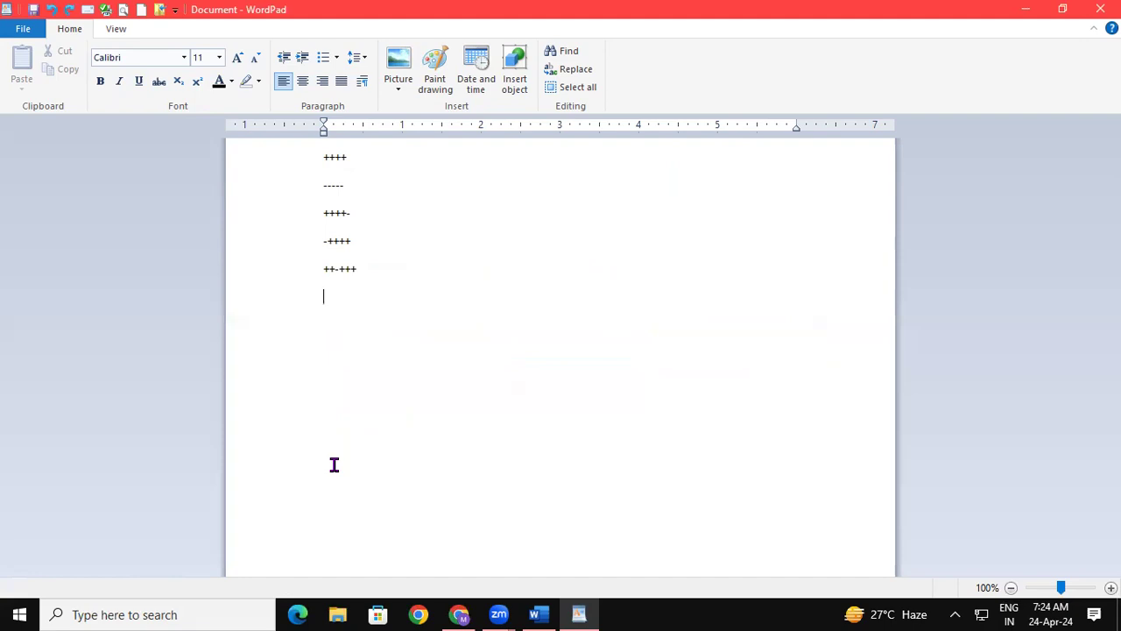
Step: Recreate the one-row, four-column table from the ++-+++ line and widen its columns across the page
key("BackSpace")
key("Return")
left_click(354, 271)
left_click_drag(354, 271, 804, 289)
left_click_drag(347, 271, 640, 293)
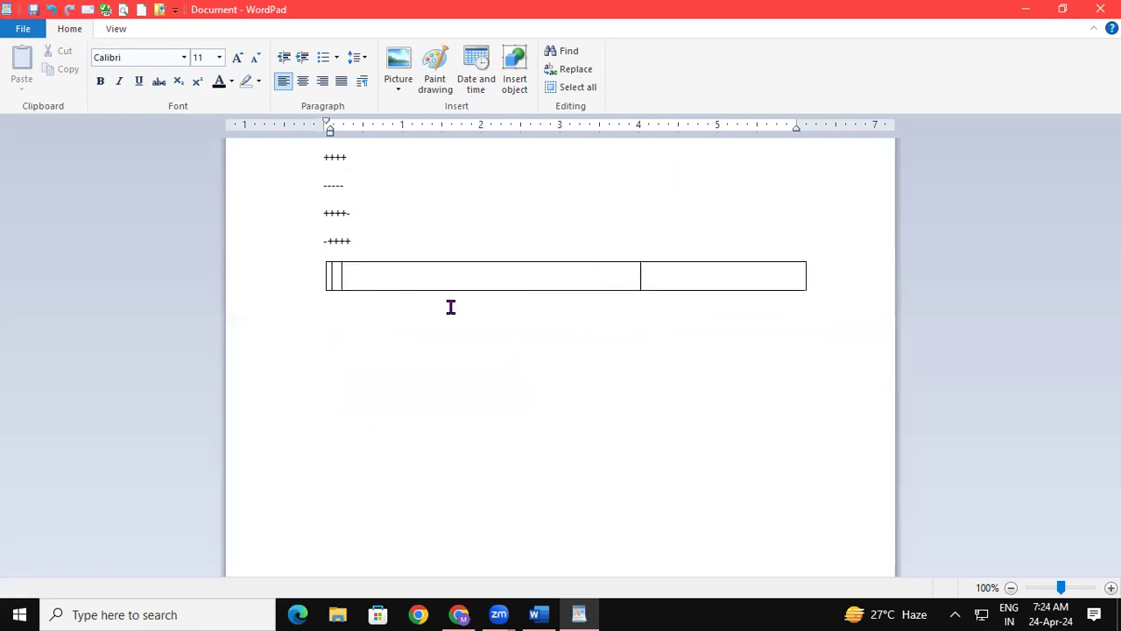
left_click_drag(341, 270, 510, 273)
left_click_drag(329, 273, 412, 279)
Step: Extend the four-column table to eight rows
left_click(463, 350)
left_click(370, 280)
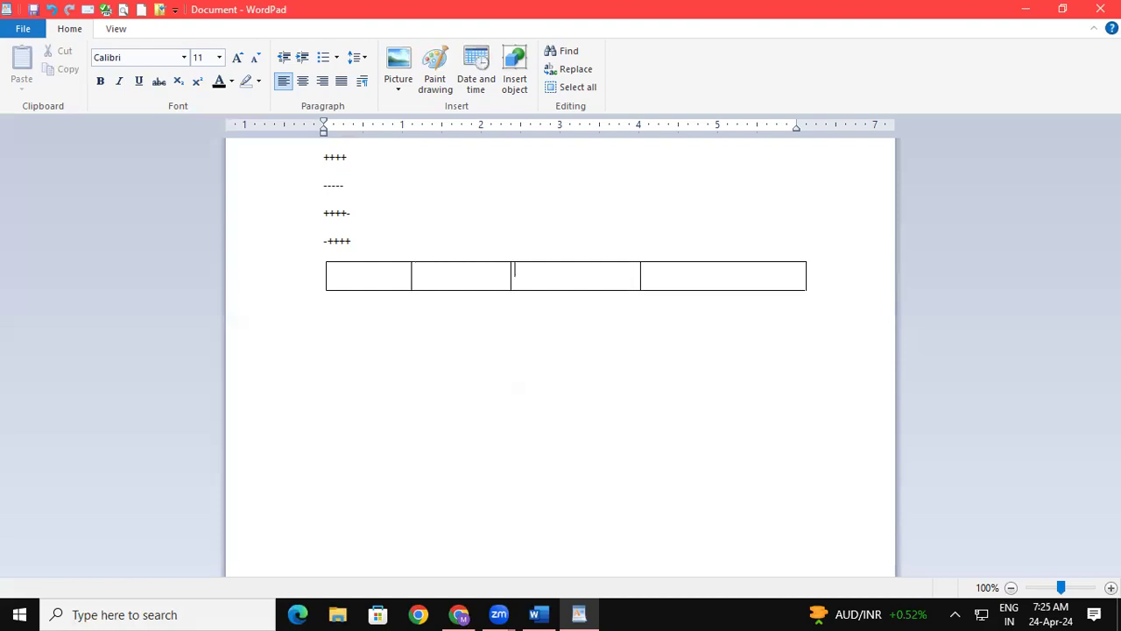
key("Tab")
key("Tab")
key("Tab")
key("Tab")
key("Tab")
key("Tab")
key("Tab")
key("Tab")
key("Tab")
key("Tab")
key("Tab")
key("Tab")
key("Tab")
key("Tab")
key("Tab")
key("Tab")
key("Tab")
key("Tab")
key("Tab")
key("Tab")
key("Tab")
key("Tab")
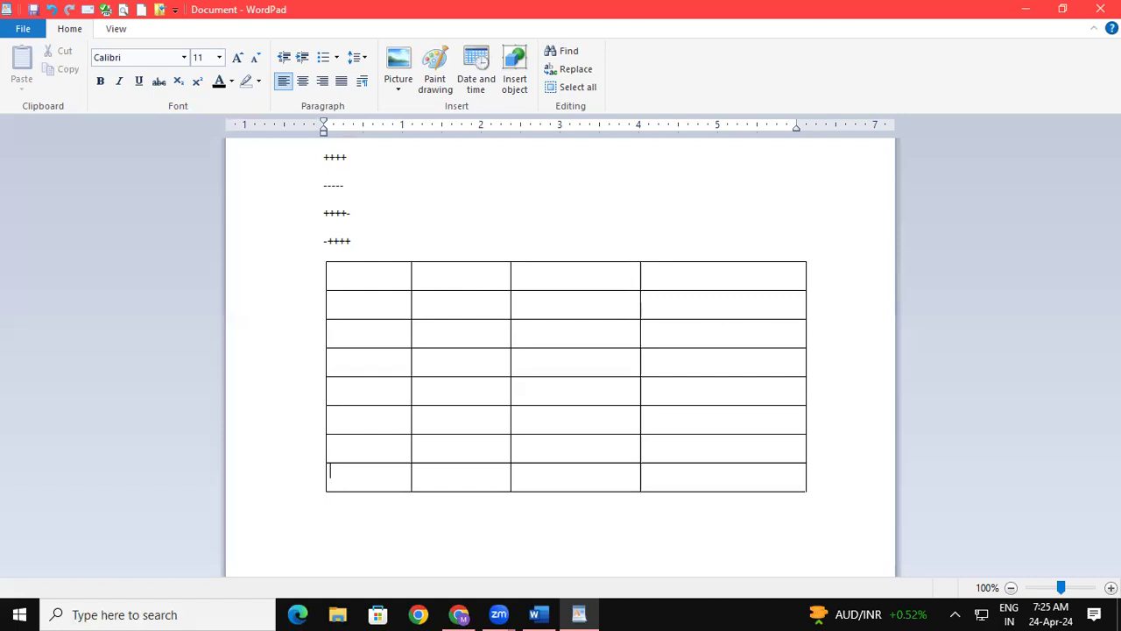
Step: Select cells across the table's second row, and the third cell of its third row
left_click_drag(438, 303, 734, 301)
left_click(605, 322)
left_click_drag(605, 322, 799, 327)
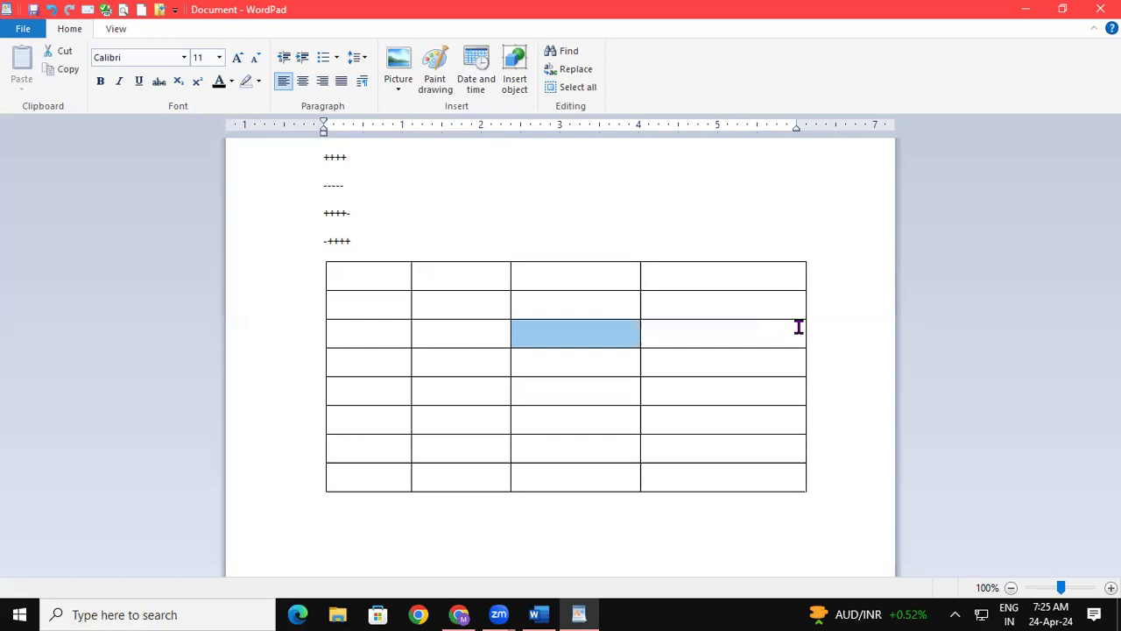
Step: Handwrite the pattern ++++-+ in red beside the table's last two rows
mouse_move(144, 436)
left_mouse_down()
mouse_move(146, 483)
mouse_move(171, 459)
left_mouse_up()
left_click_drag(325, 438, 330, 484)
left_click_drag(309, 463, 349, 469)
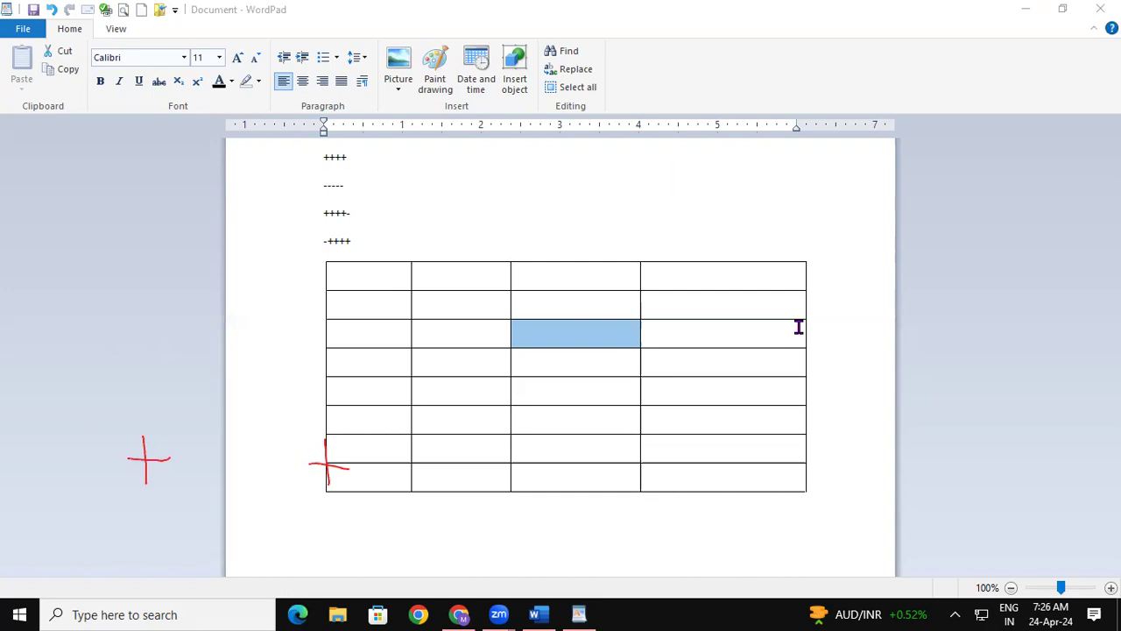
mouse_move(176, 464)
left_mouse_down()
mouse_move(191, 464)
mouse_move(185, 483)
mouse_move(212, 478)
left_mouse_up()
left_click_drag(198, 465, 237, 478)
left_click_drag(230, 466, 300, 462)
Step: Handwrite the pattern -+++ in red beside the table's first rows, and ++++- beneath it
left_click_drag(176, 299, 199, 299)
mouse_move(249, 282)
left_mouse_down()
mouse_move(250, 308)
mouse_move(268, 286)
mouse_move(300, 302)
left_mouse_up()
mouse_move(276, 292)
left_mouse_down()
mouse_move(326, 280)
mouse_move(356, 297)
left_mouse_up()
left_click_drag(341, 282, 385, 280)
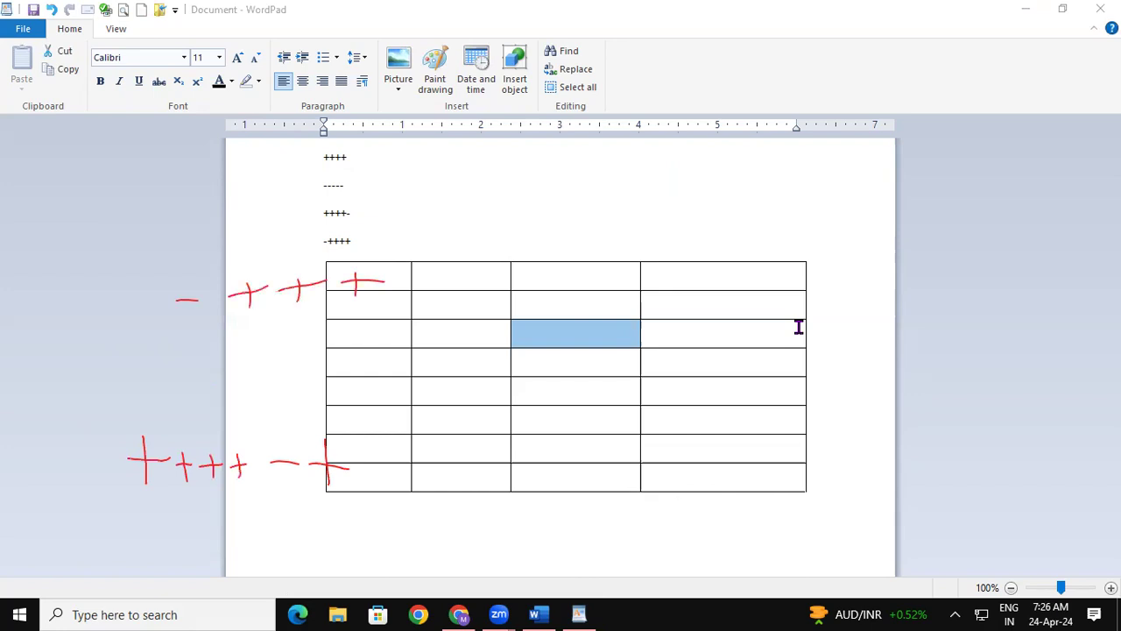
left_click_drag(176, 340, 176, 358)
left_click_drag(161, 348, 187, 346)
mouse_move(222, 335)
left_mouse_down()
mouse_move(224, 355)
mouse_move(245, 339)
left_mouse_up()
mouse_move(265, 331)
left_mouse_down()
mouse_move(264, 354)
mouse_move(284, 333)
left_mouse_up()
mouse_move(298, 327)
left_mouse_down()
mouse_move(299, 353)
mouse_move(313, 338)
mouse_move(371, 329)
left_mouse_up()
left_click_drag(343, 327, 373, 326)
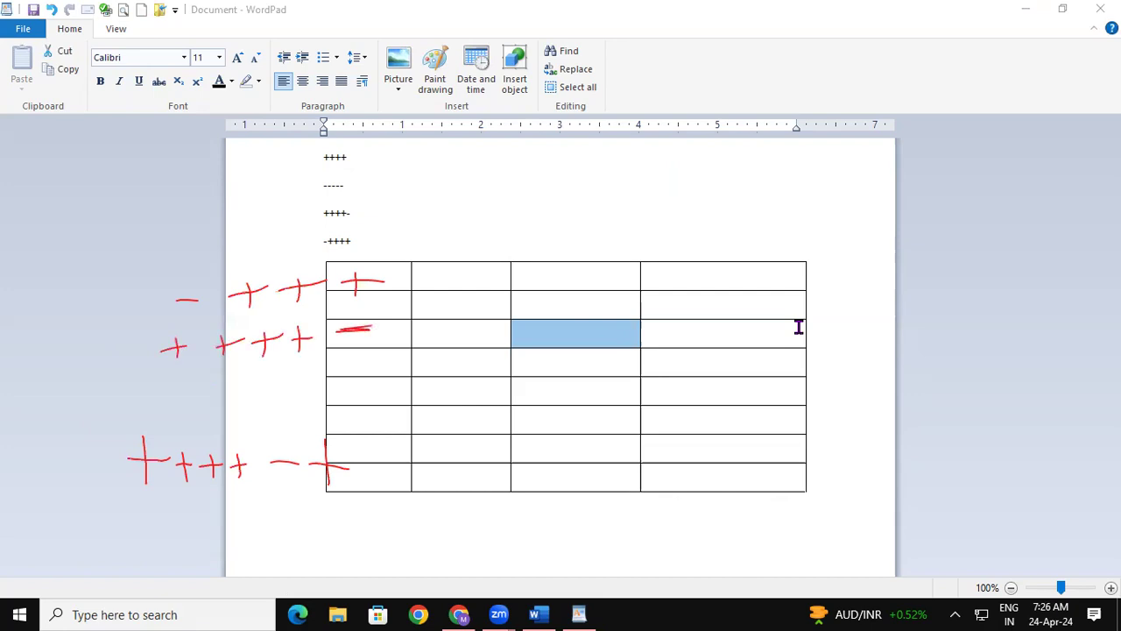
Step: Handwrite the patterns ---- and +++++ in red above the handwritten -+++ pattern
left_click_drag(170, 257, 186, 256)
left_click_drag(218, 250, 262, 244)
left_click_drag(282, 242, 387, 231)
mouse_move(193, 202)
left_mouse_down()
mouse_move(193, 216)
mouse_move(210, 206)
left_mouse_up()
left_click_drag(252, 189, 251, 210)
mouse_move(240, 203)
left_mouse_down()
mouse_move(270, 193)
mouse_move(293, 206)
mouse_move(323, 186)
left_mouse_up()
left_click_drag(349, 177, 347, 198)
mouse_move(331, 187)
left_mouse_down()
mouse_move(365, 178)
mouse_move(378, 191)
left_mouse_up()
Step: Draw a large red cross beside the four upper patterns and a tick under the ++++-+ pattern
mouse_move(460, 197)
left_mouse_down()
mouse_move(457, 210)
mouse_move(399, 221)
mouse_move(508, 357)
left_mouse_up()
left_click_drag(240, 558, 340, 530)
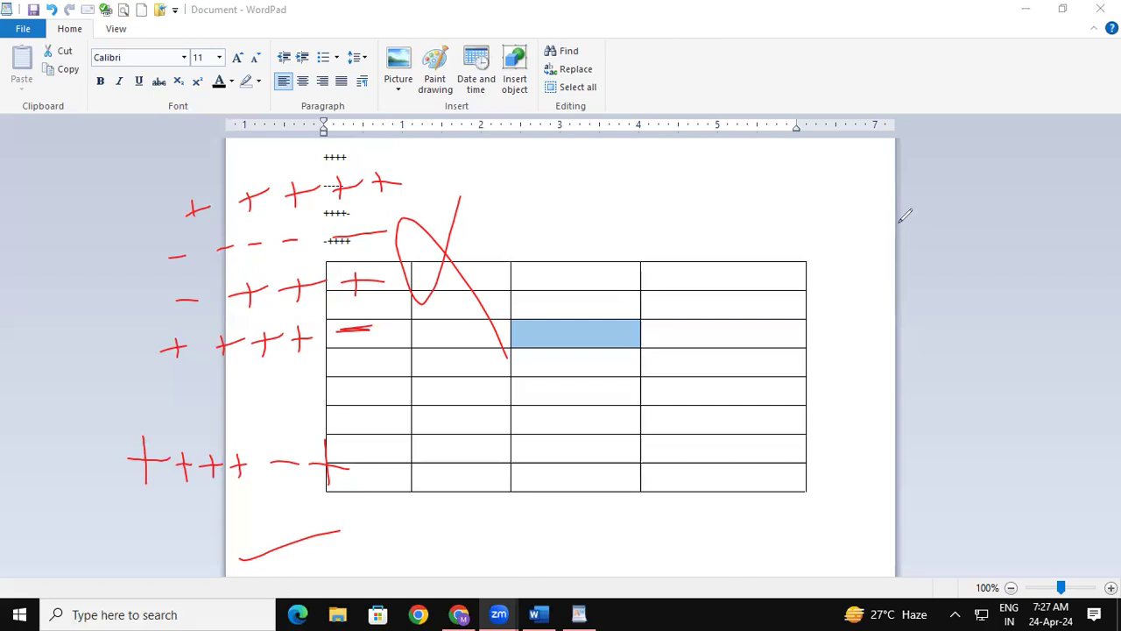
Step: Clear the red annotations and close the WordPad document without saving it
key("Escape")
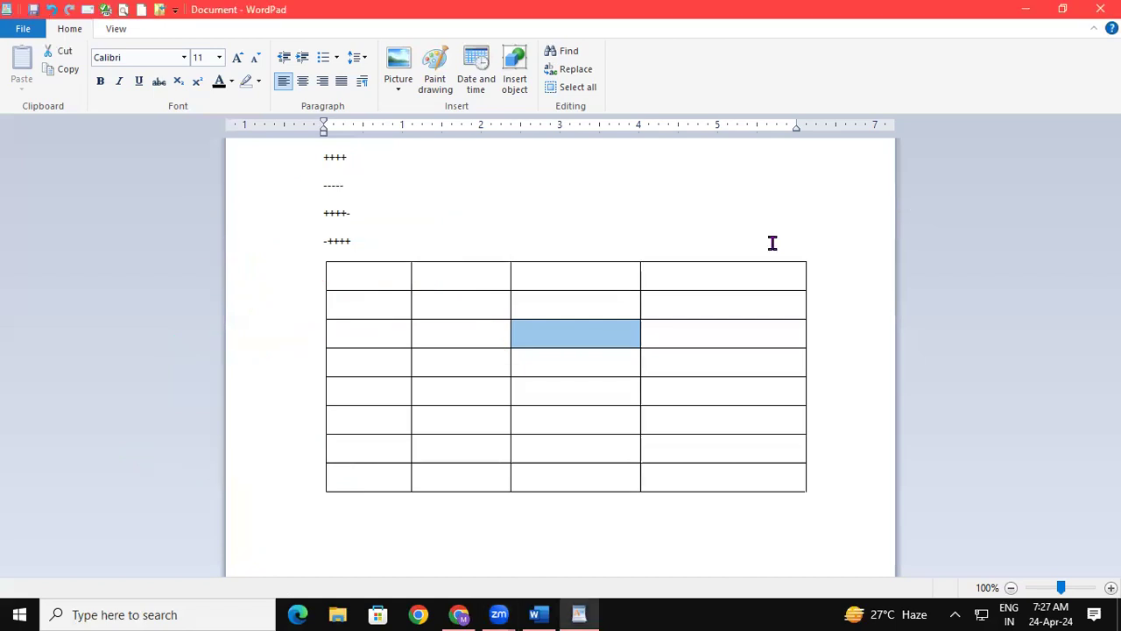
left_click(588, 317)
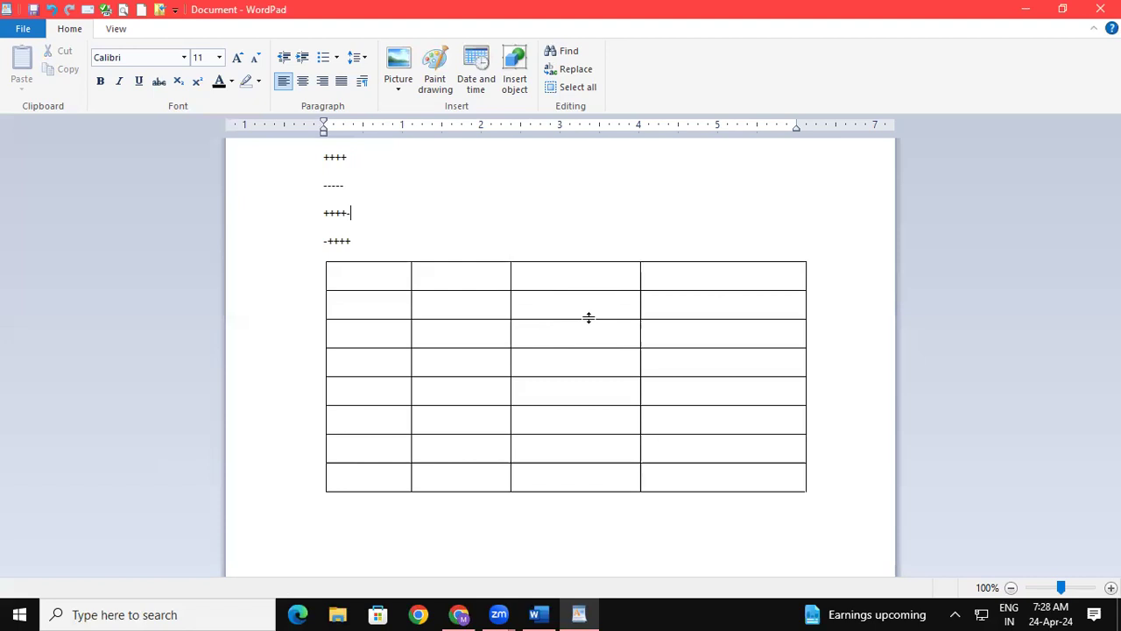
key("alt+F4")
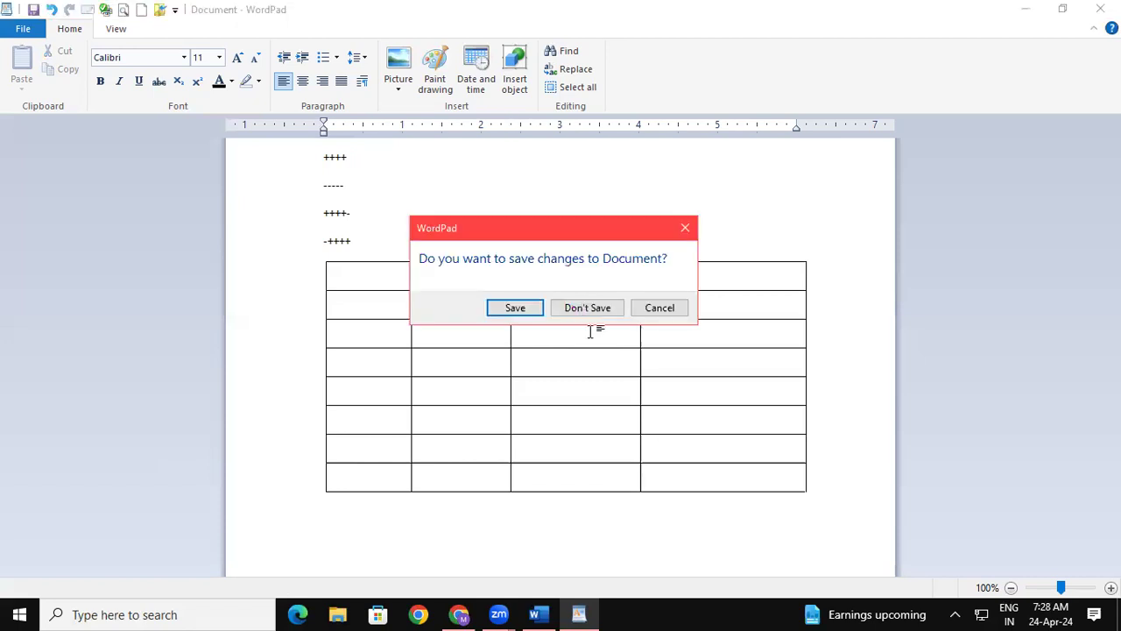
key("n")
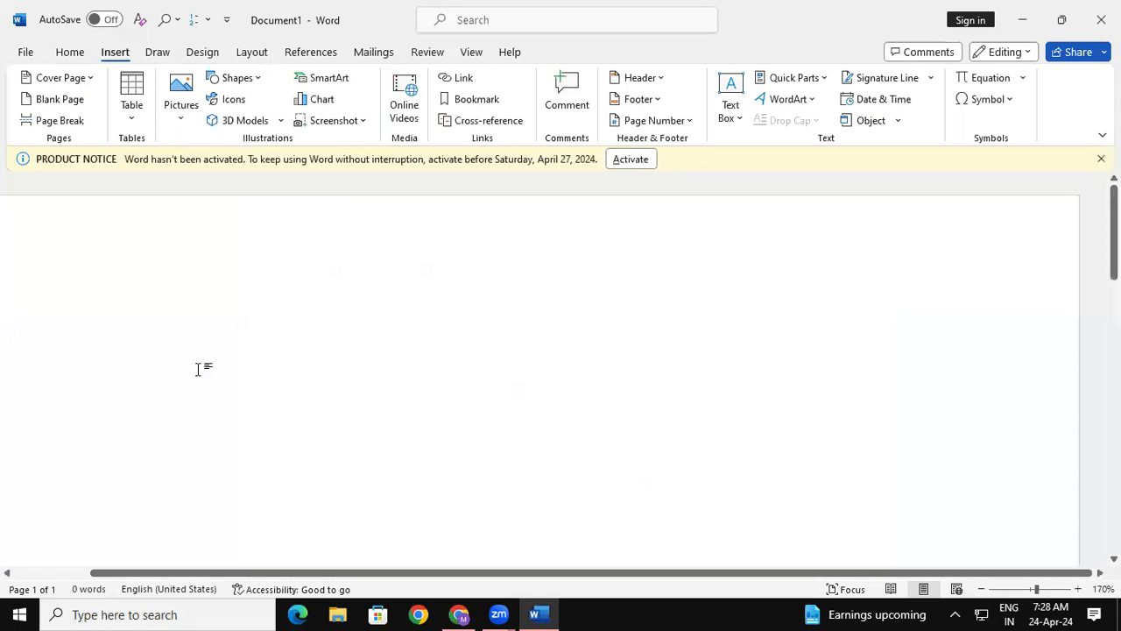
Step: In Word, insert a one-row, six-column table with the headings REG NO, STD NAME, COURSE, FEE, PAID and DUE
left_click(133, 114)
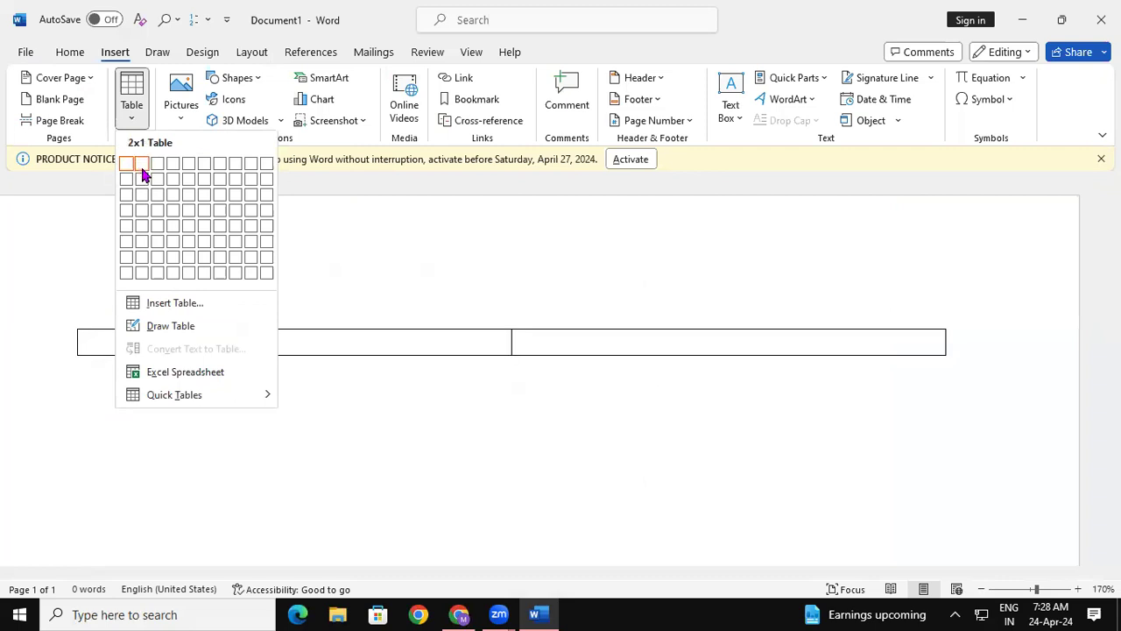
left_click(204, 167)
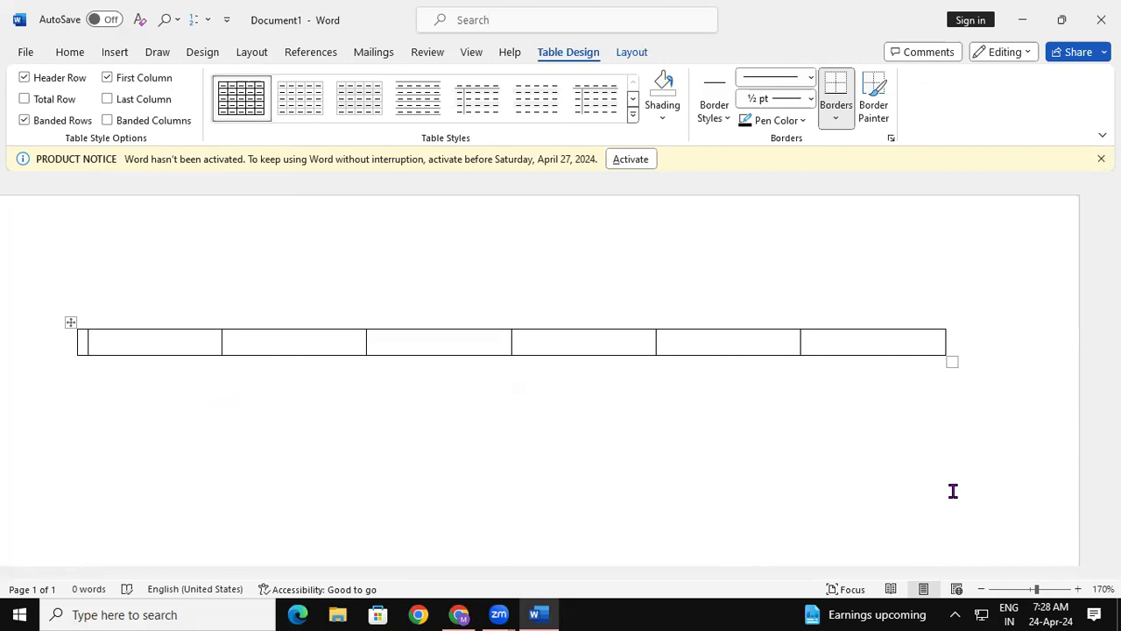
type("REG NO")
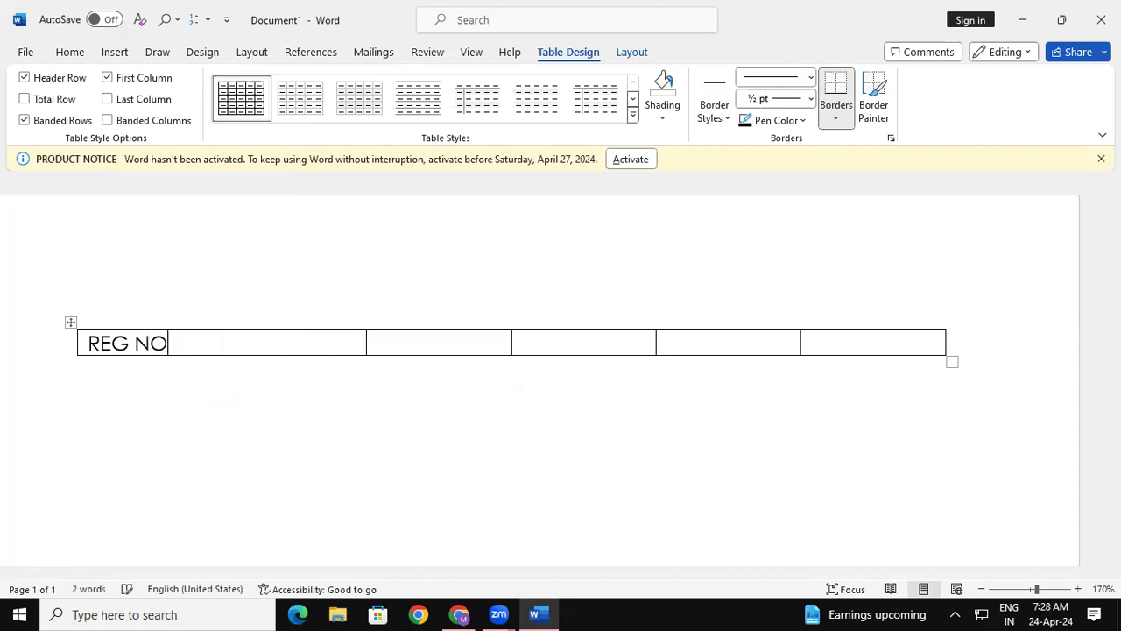
key("Tab")
type("STD NAME")
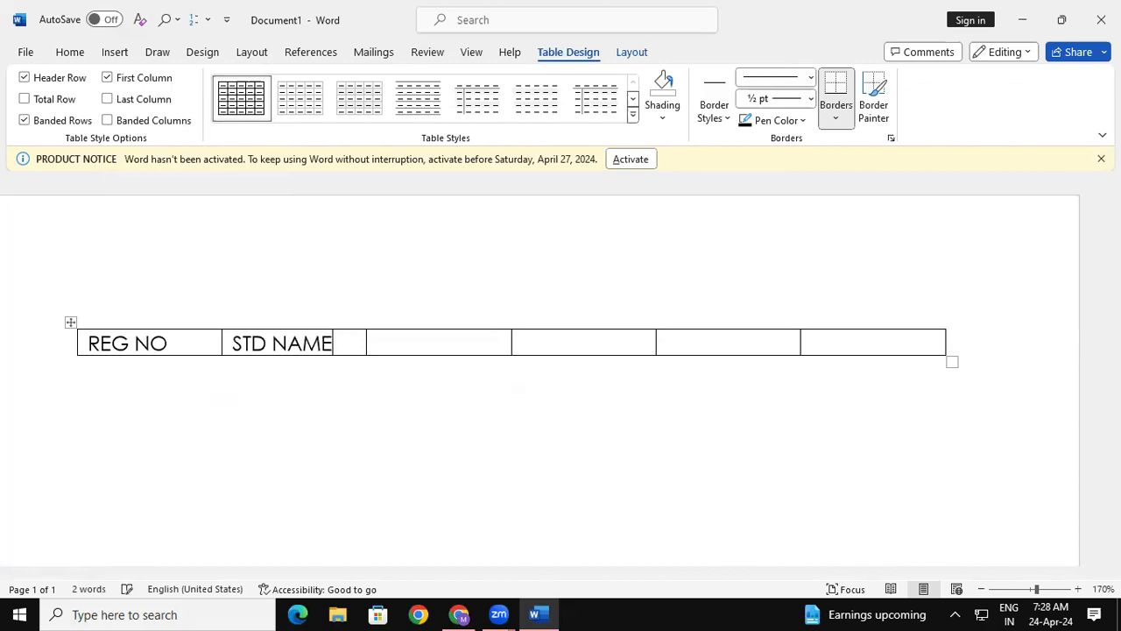
key("Tab")
type("COURSE")
key("Tab")
type("FEE")
key("Tab")
type("PAID")
key("Tab")
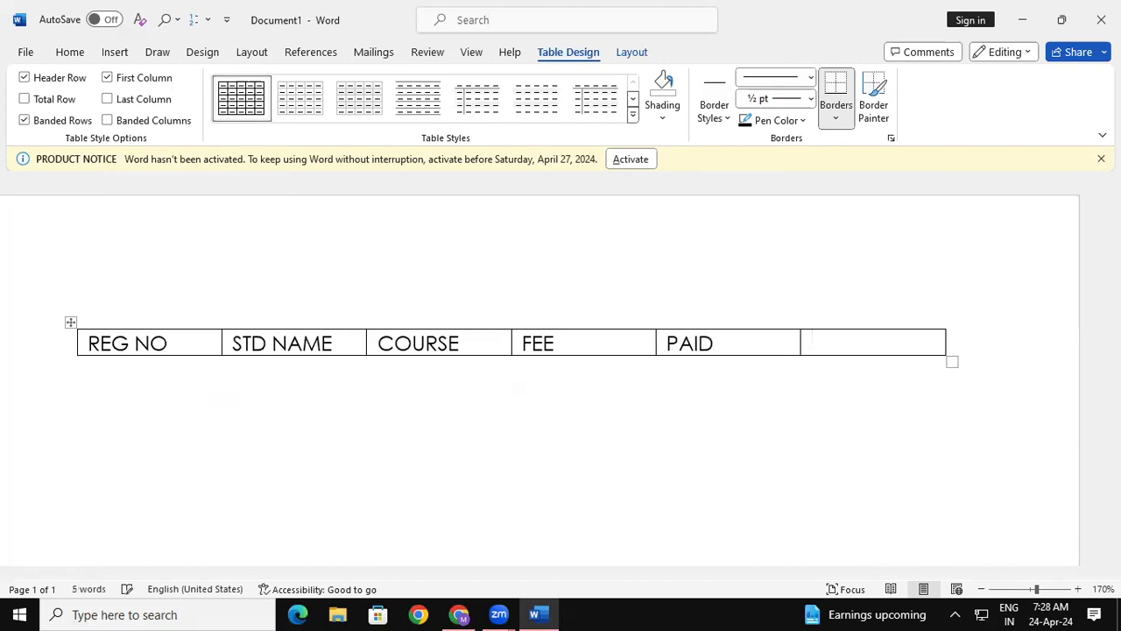
type("DUE")
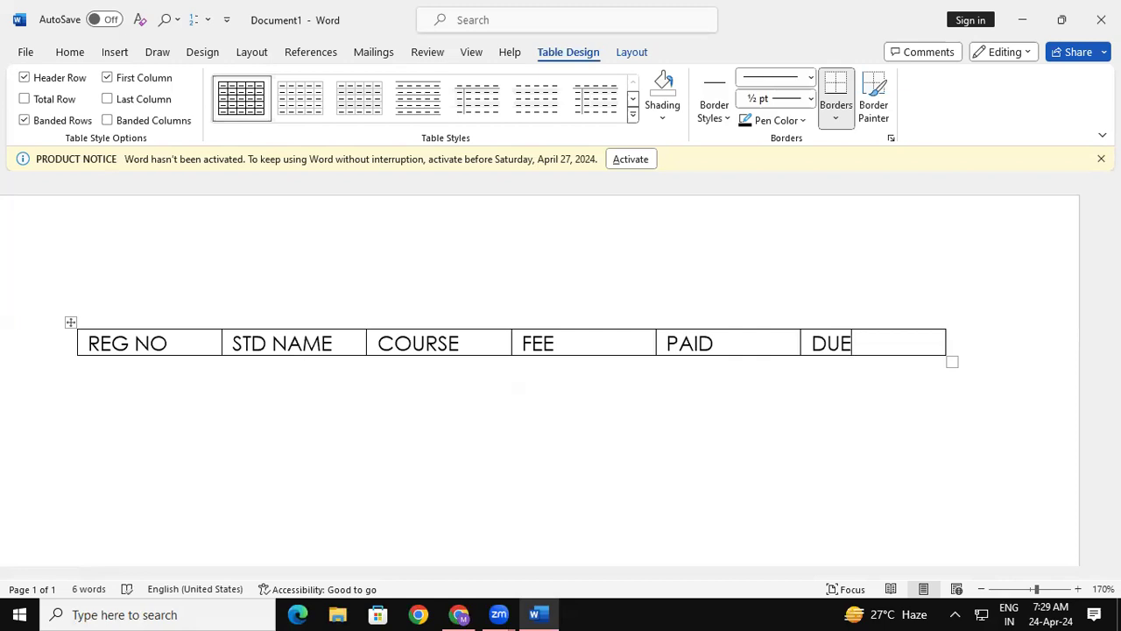
Step: Add the first student's row with registration number, student name, course CCC, fee 5000, paid 2500 and due 2500
key("Tab")
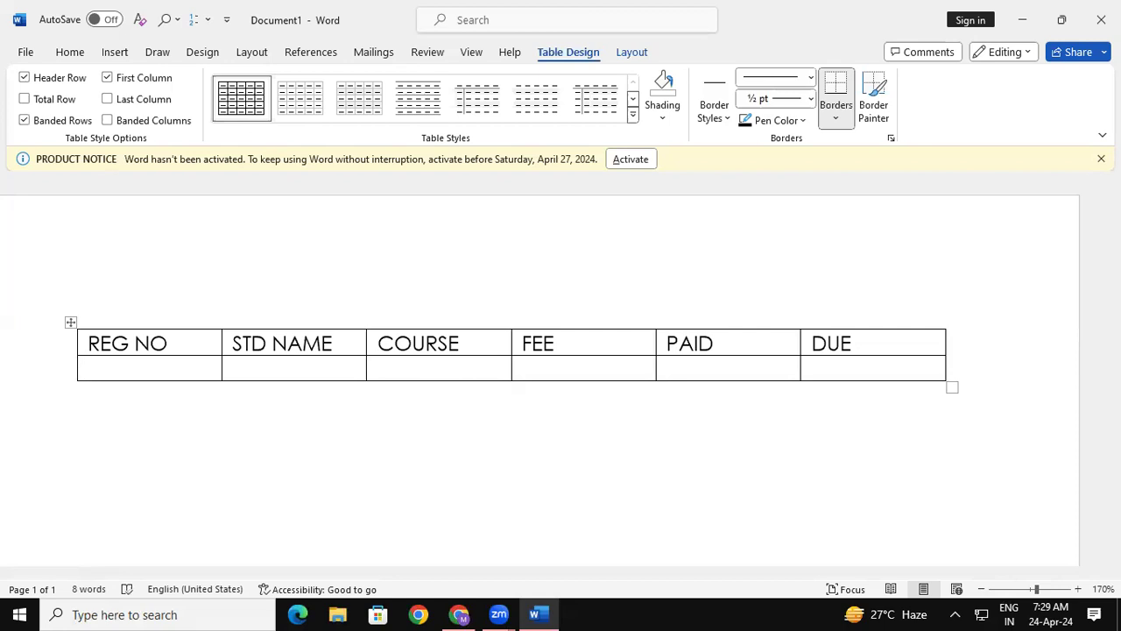
type("5445")
key("Tab")
type("BRIJESH")
key("Tab")
type("CCC")
key("Tab")
type("5000")
key("Tab")
type("2500")
key("Tab")
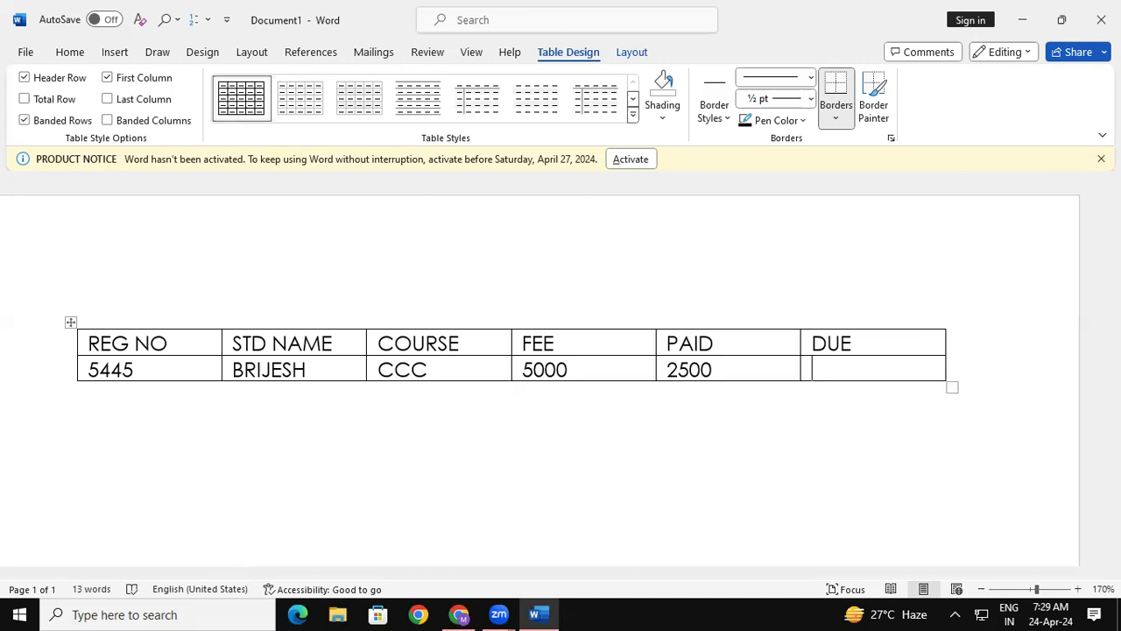
type("2500")
Step: Add a second student's row with registration number, student name, course ADCA, fee 15000, paid 3000 and due 12000
key("Tab")
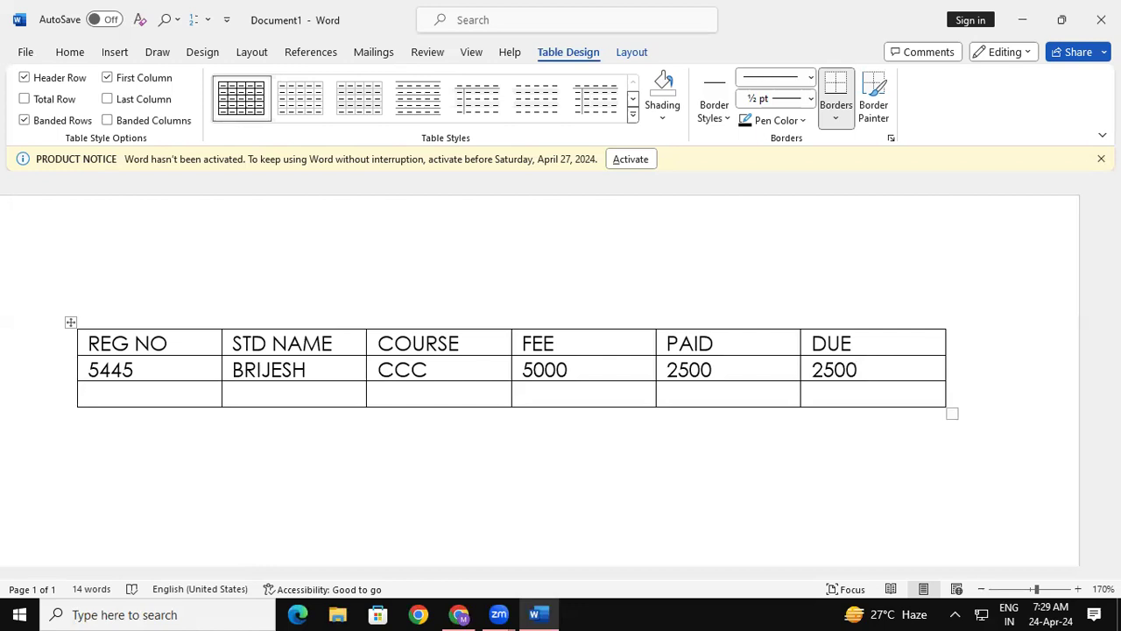
type("5349")
key("Tab")
type("ABHAY")
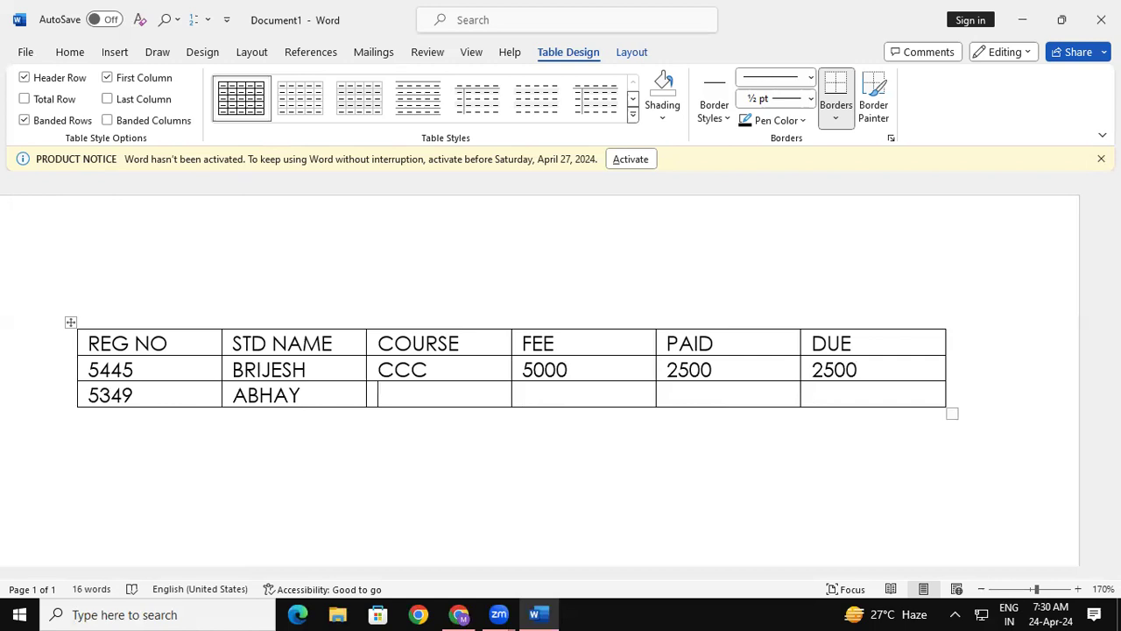
type("ADCA")
key("Tab")
type("15000")
key("Tab")
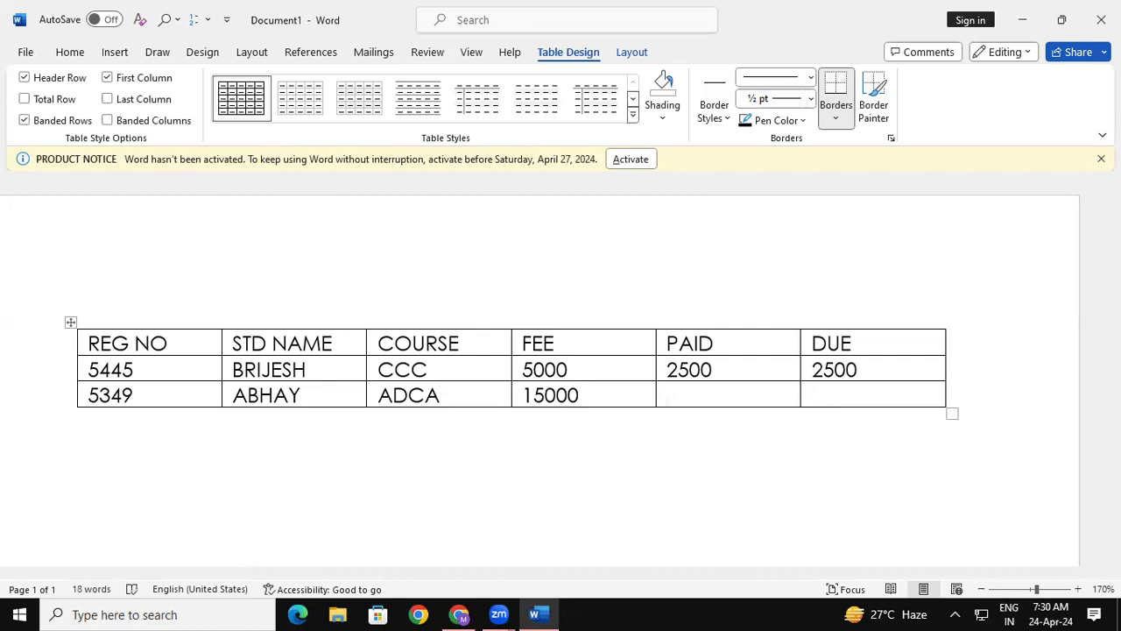
type("3000")
key("Tab")
type("12000")
Step: Add a third student's row with registration number, student name, course ADCA, fee 15000, paid 3000 and due 12000
key("Tab")
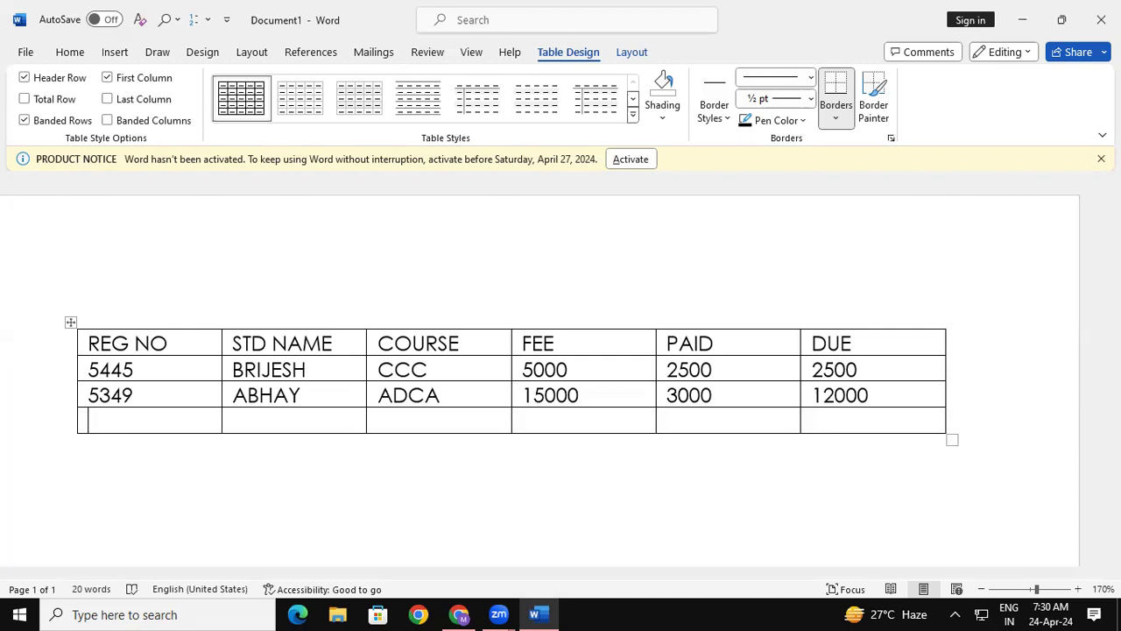
type("5370")
key("Tab")
type("SAMEER")
key("Tab")
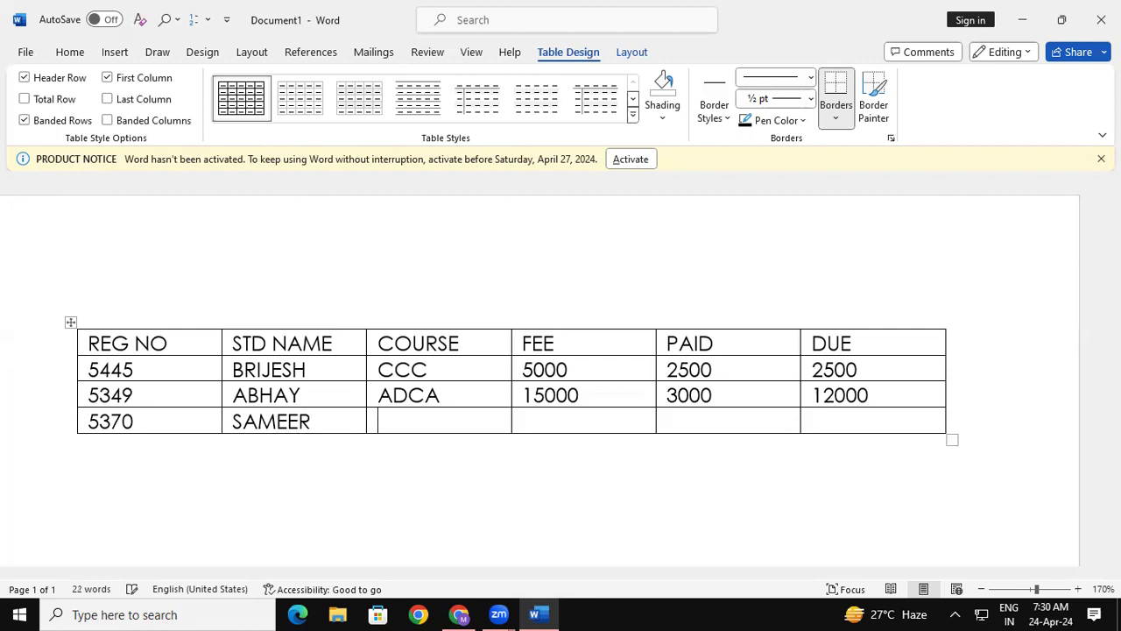
type("ADCA")
key("Tab")
type("15000")
key("Tab")
type("3000")
key("Tab")
type("12000")
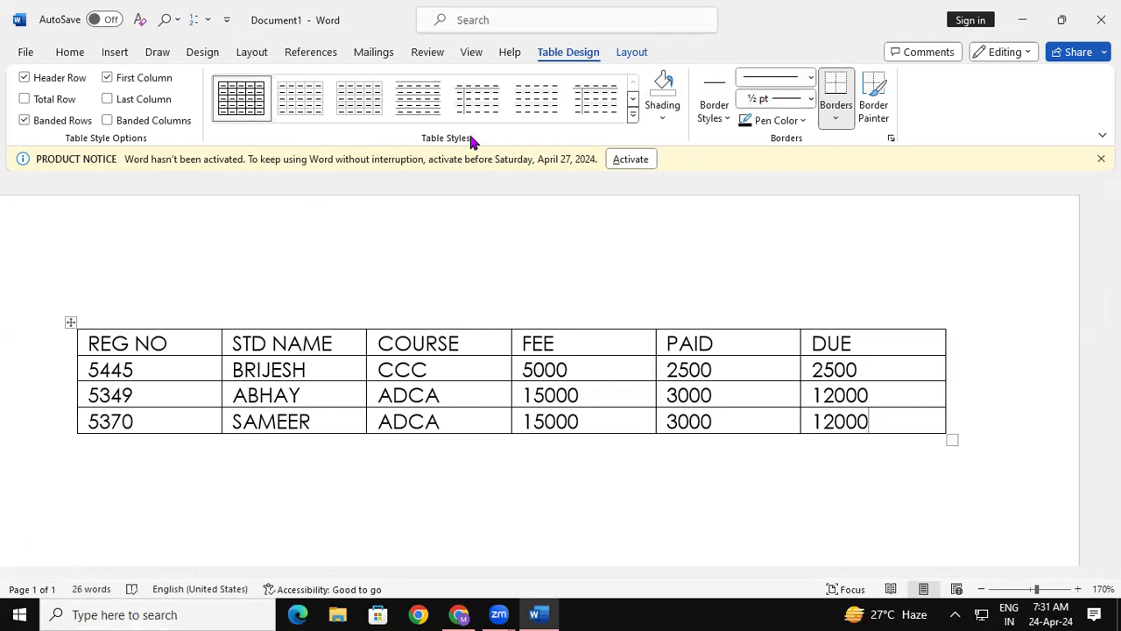
Step: Apply the teal grid table style with a solid header row and light banded rows to the student table
left_click(632, 117)
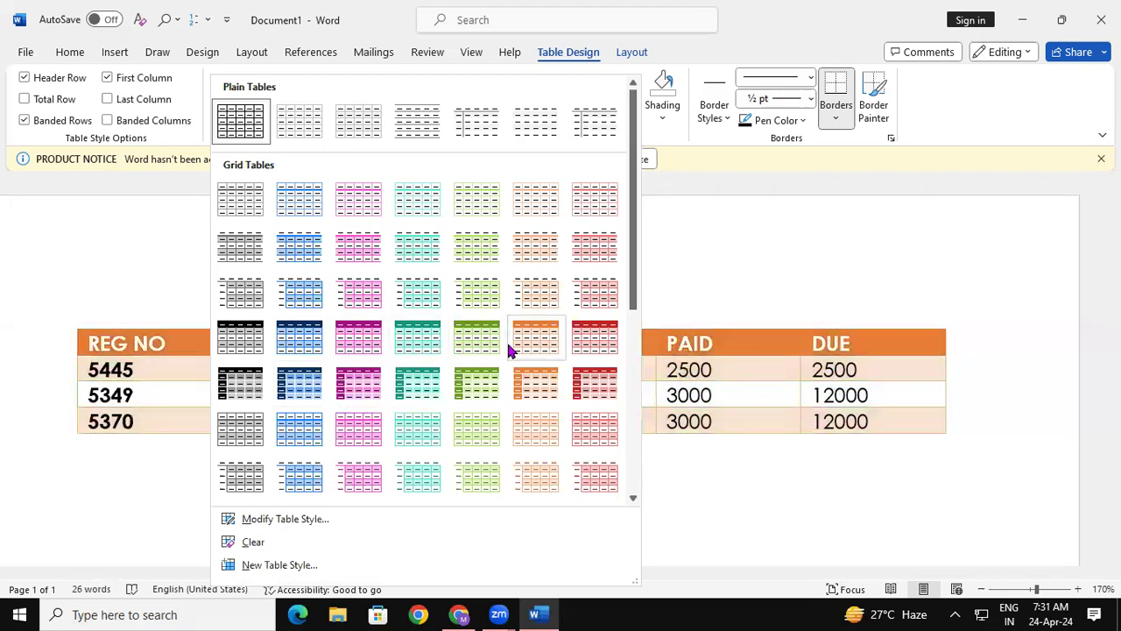
left_click(427, 342)
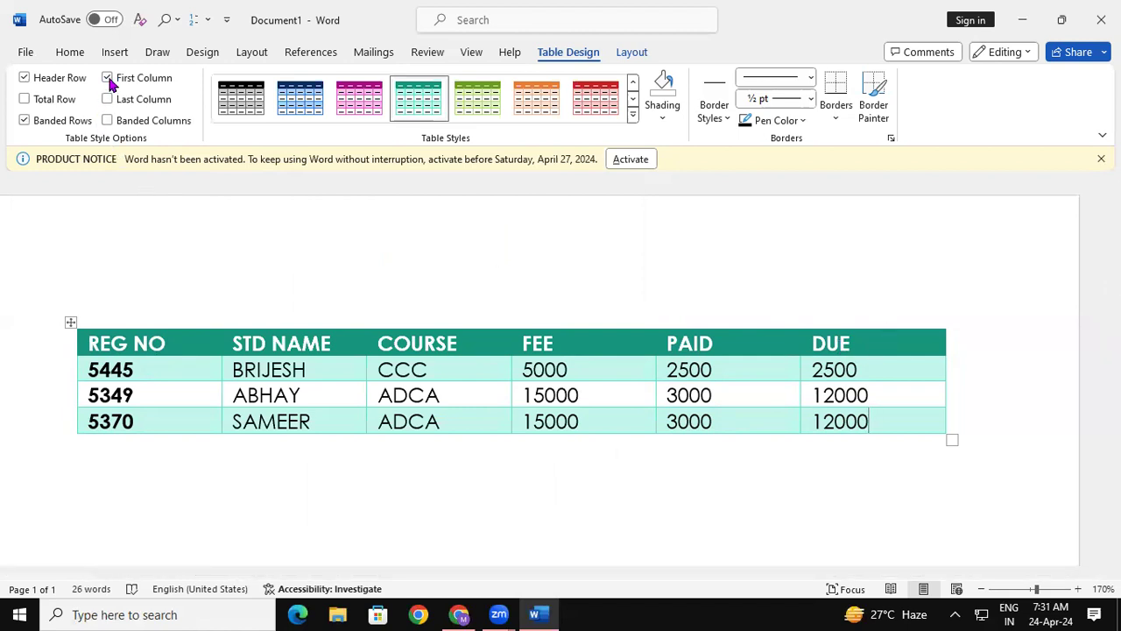
Step: Toggle the Header Row and First Column style options off and back on, and enable Last Column
left_click(44, 80)
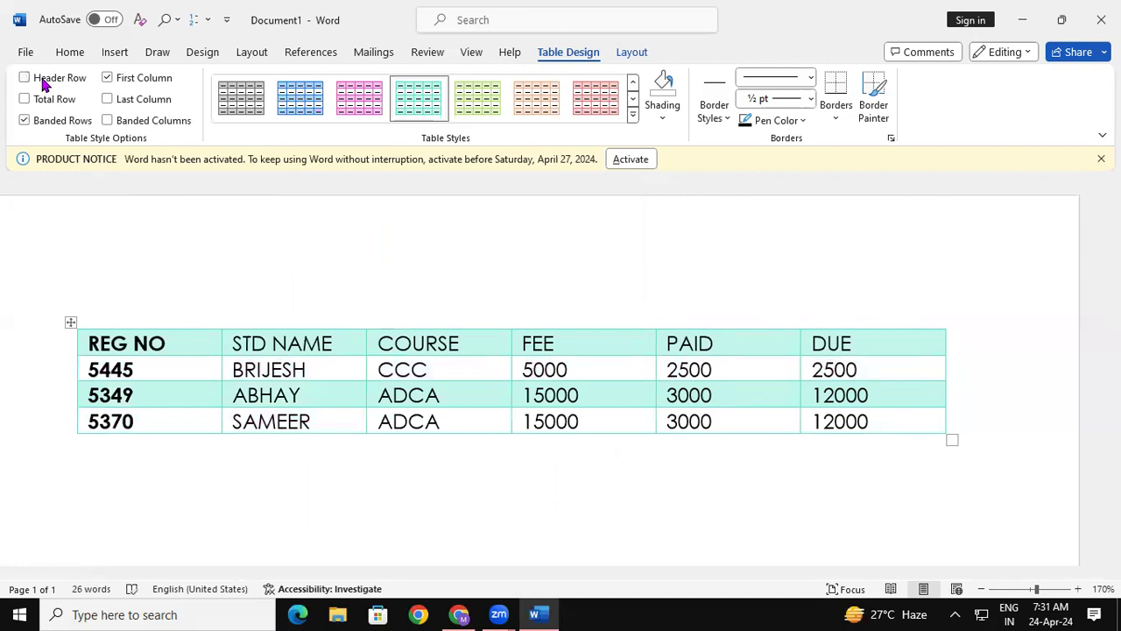
left_click(44, 80)
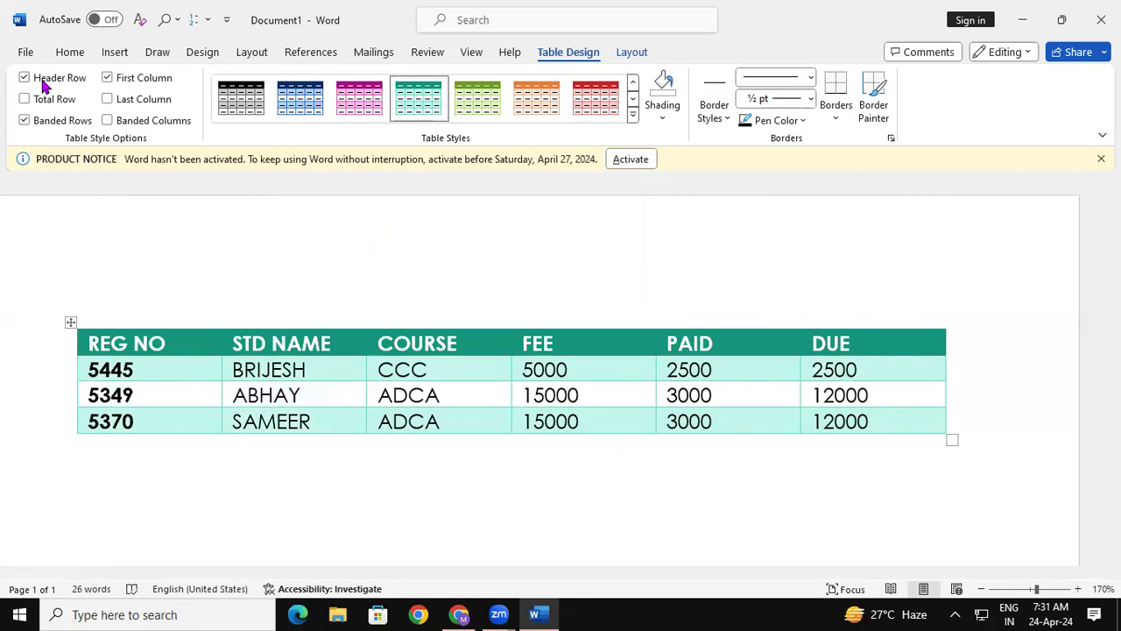
left_click(108, 80)
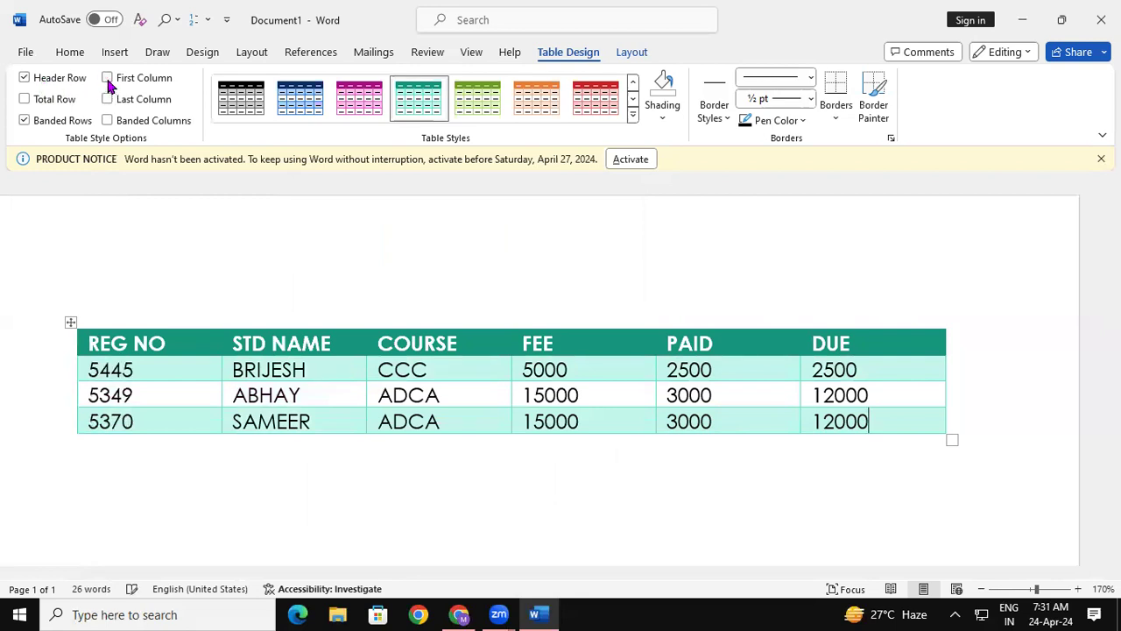
left_click(108, 79)
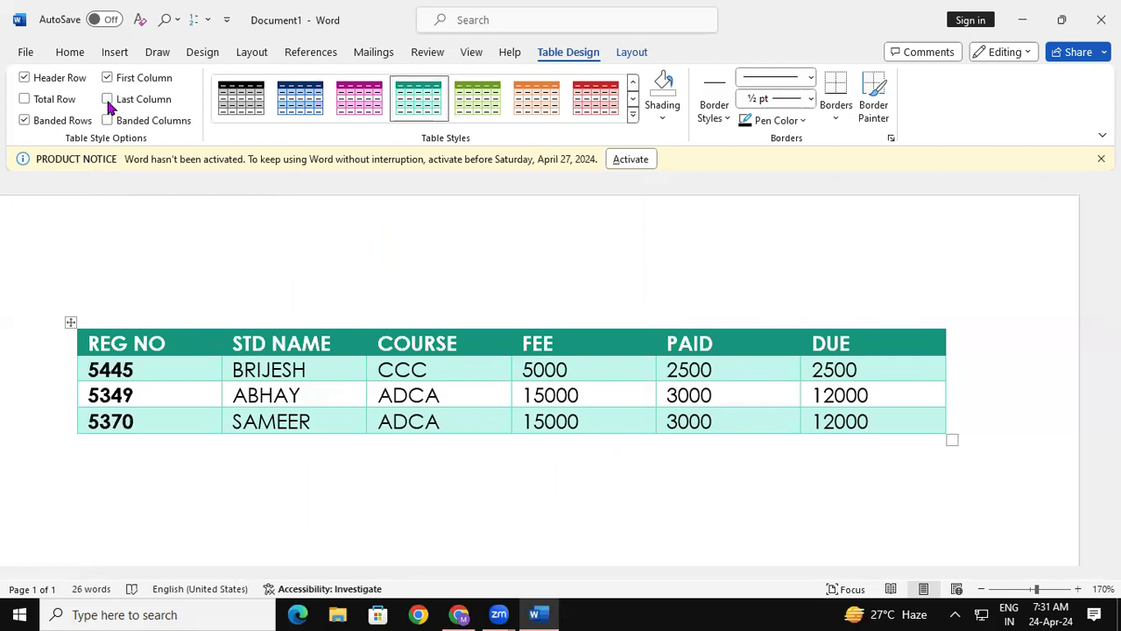
left_click(108, 100)
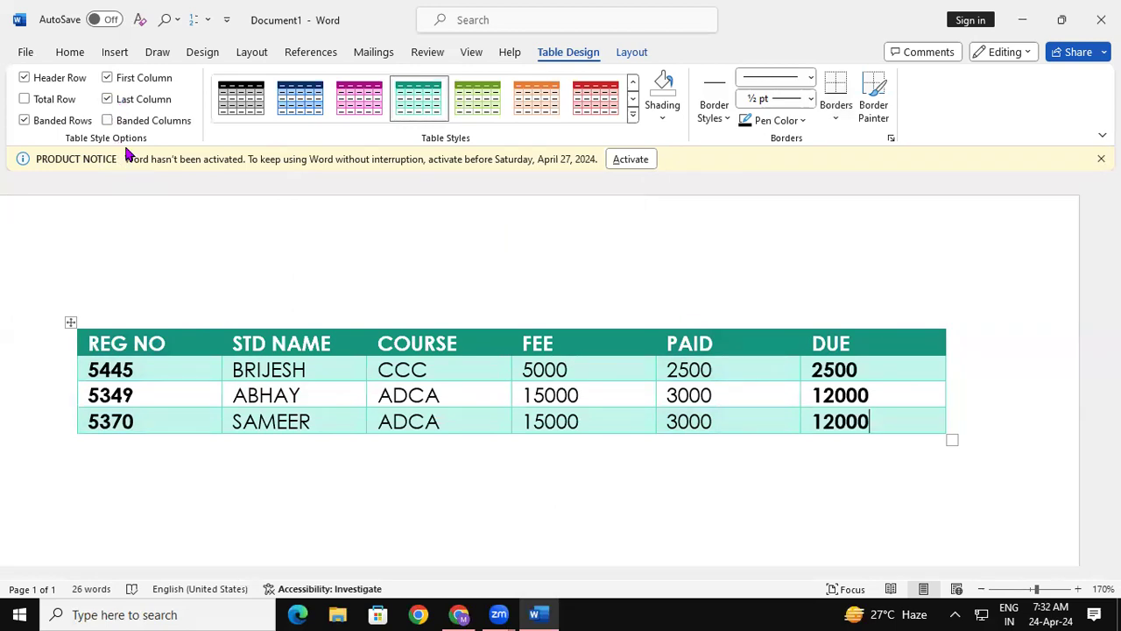
Step: Toggle the Banded Rows style option off and on, and the Total Row option on and off
left_click(37, 122)
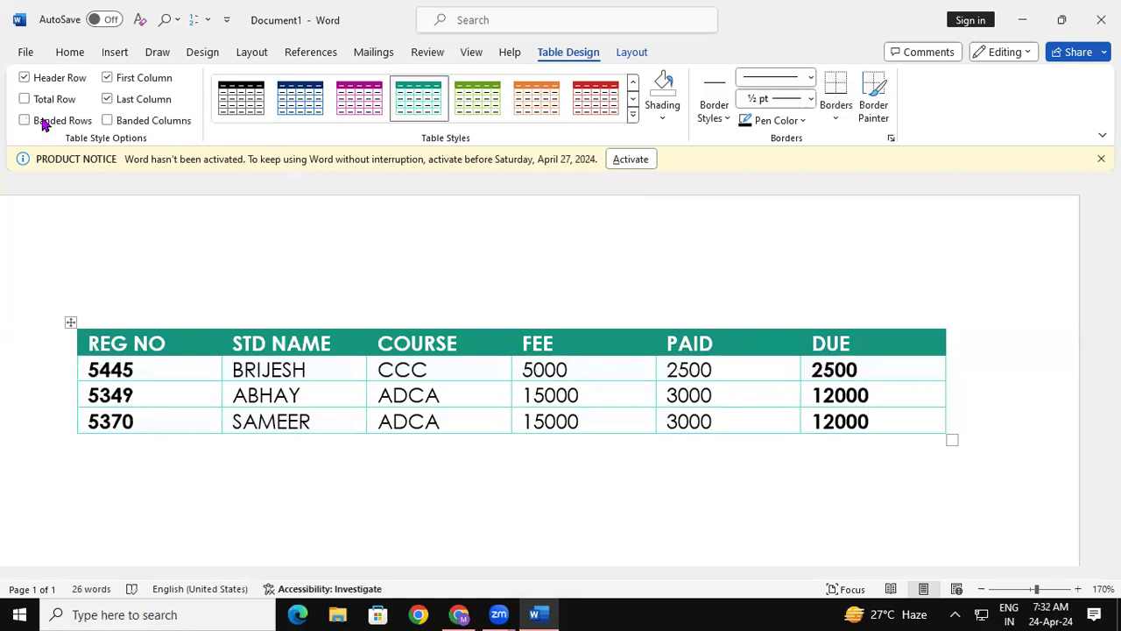
left_click(44, 125)
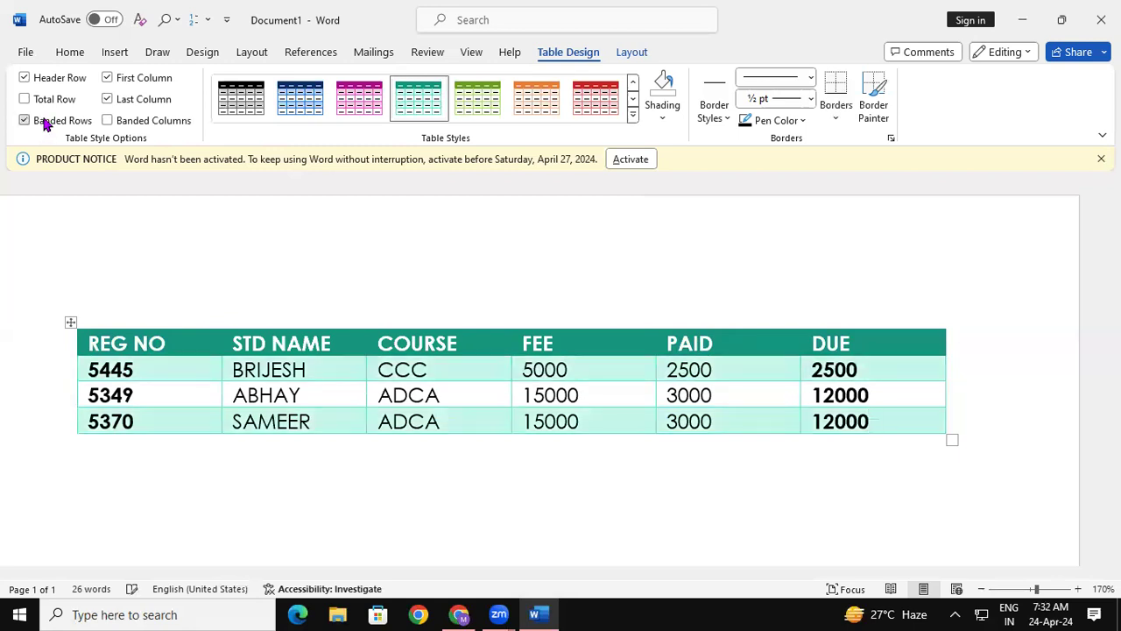
left_click(44, 125)
left_click(45, 124)
left_click(26, 100)
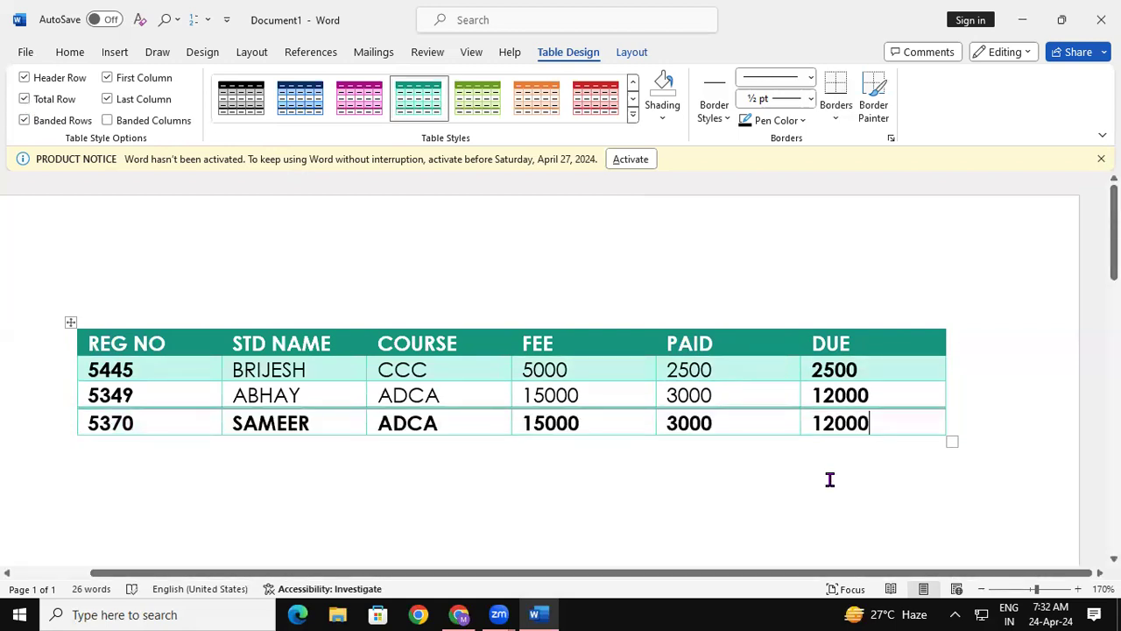
left_click(25, 100)
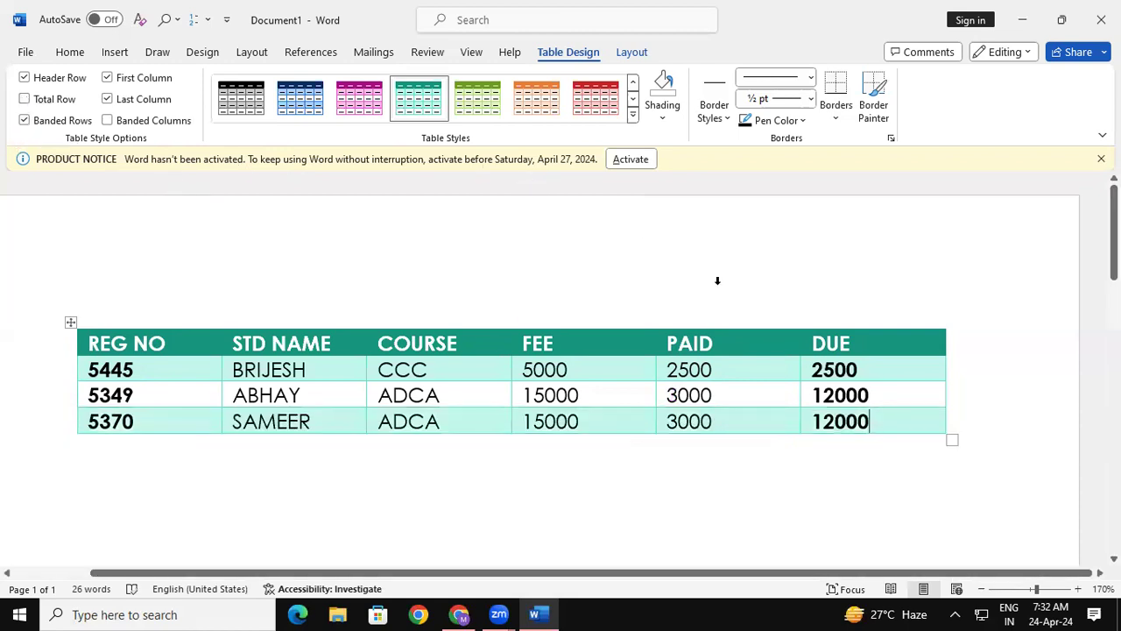
Step: Preview light blue shading on the last student's DUE cell and look through the shading colour palette
left_click(662, 118)
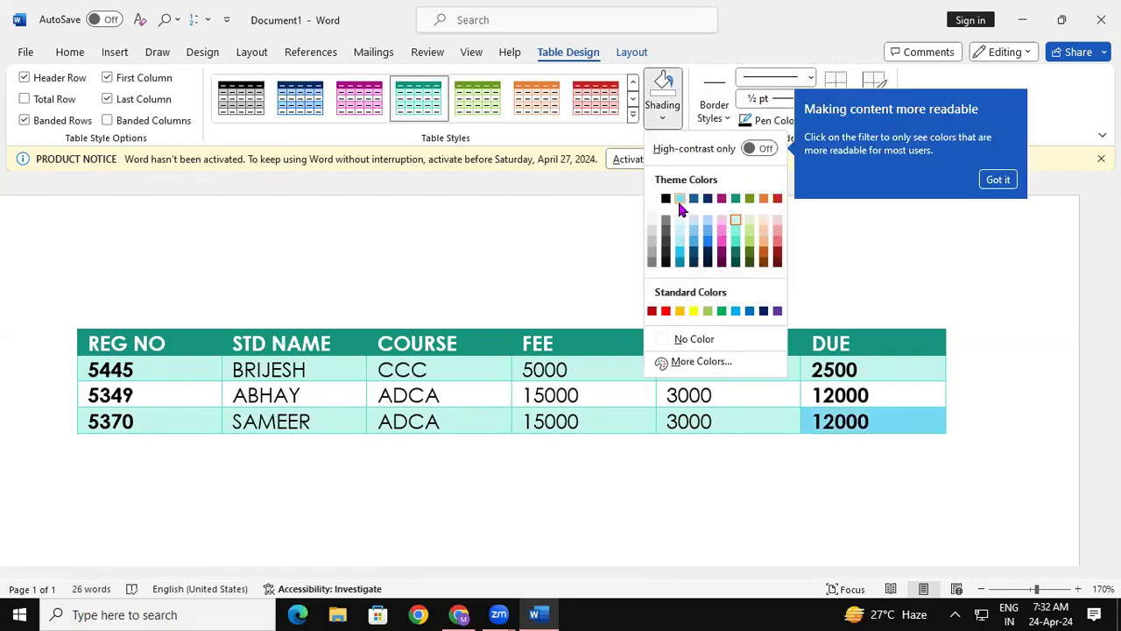
left_click(673, 470)
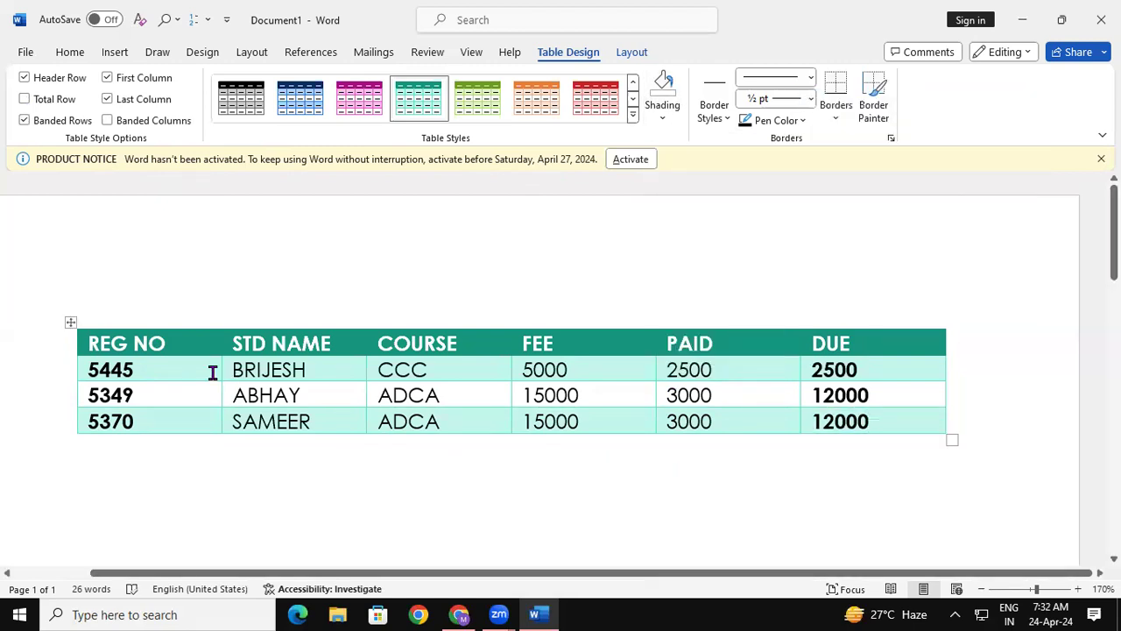
left_click_drag(178, 349, 931, 435)
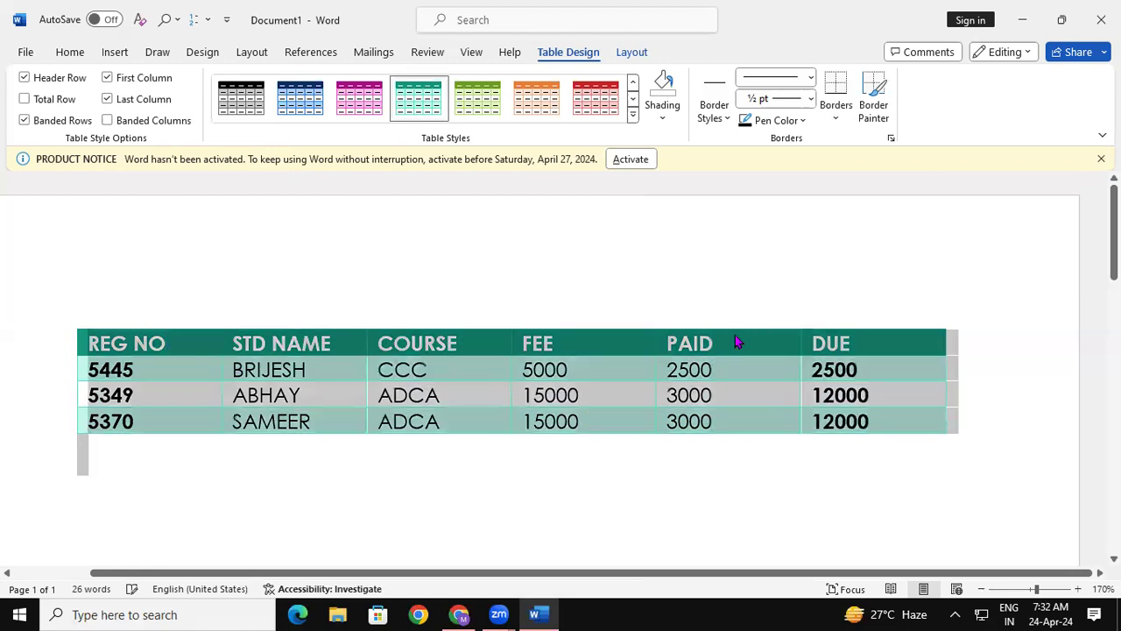
left_click(115, 52)
left_click(574, 391)
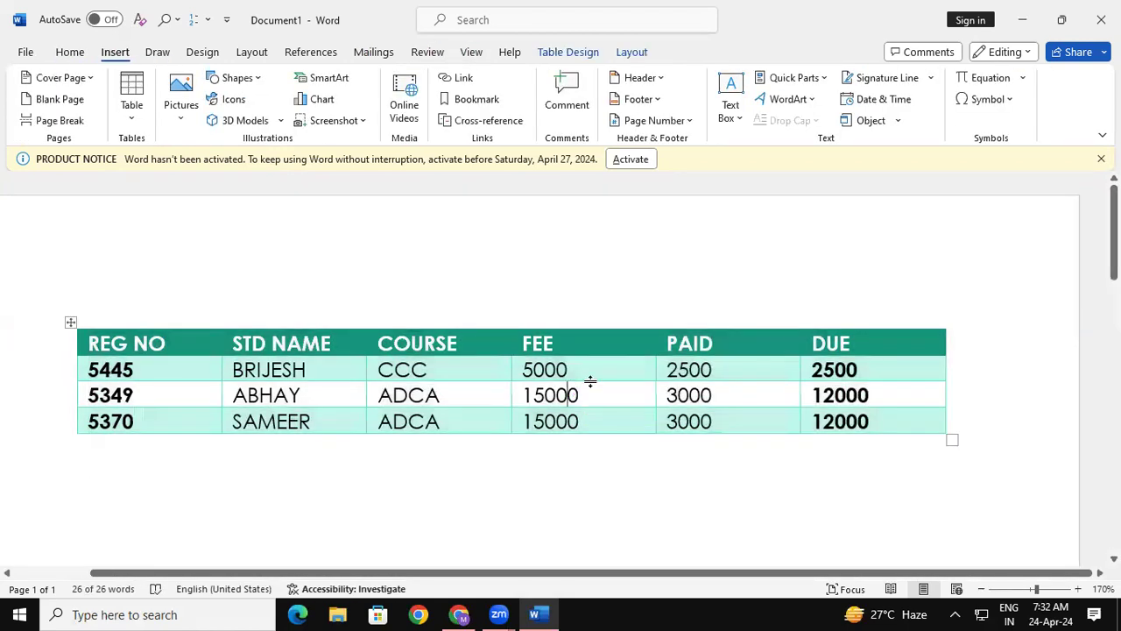
left_click(563, 57)
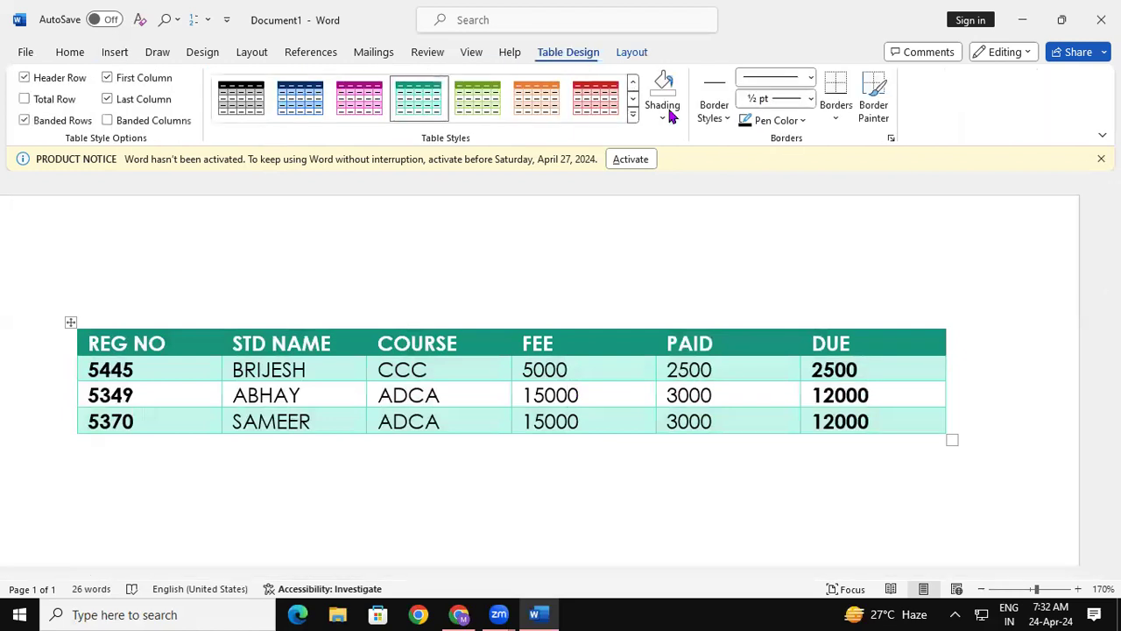
left_click(665, 119)
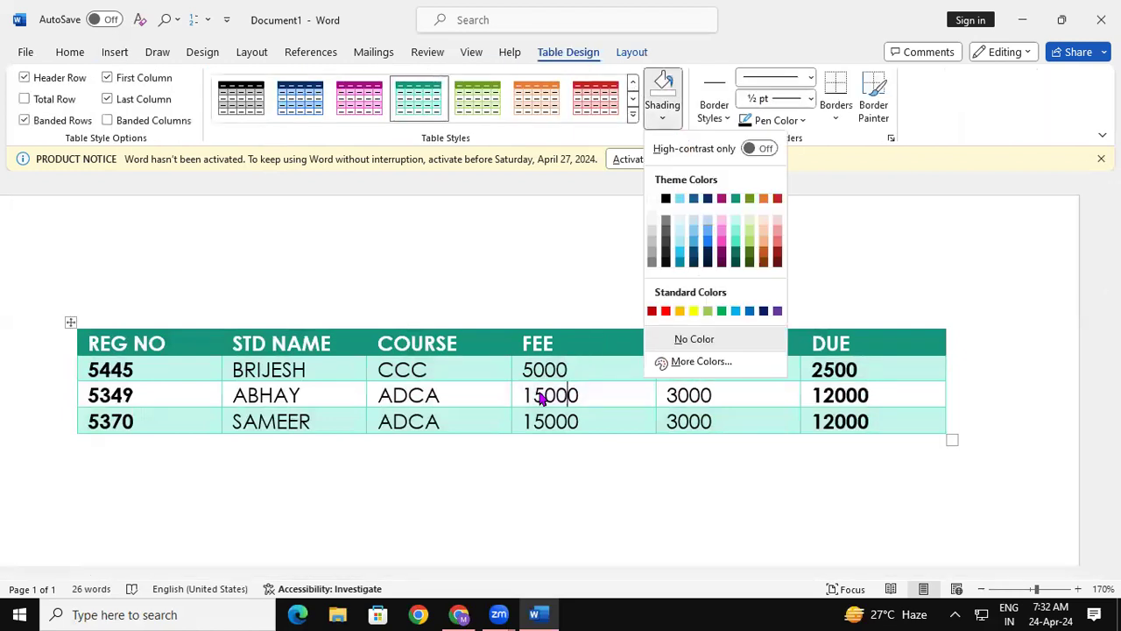
left_click(468, 388)
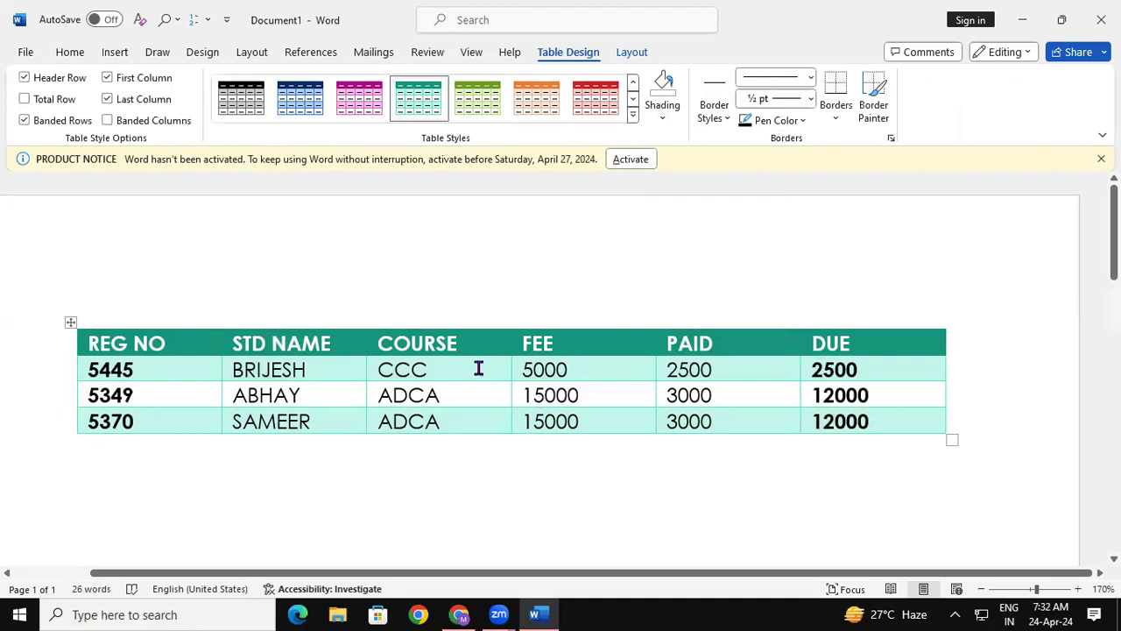
Step: Preview standard red shading on the first student's COURSE cell
left_click(450, 362)
left_click(664, 121)
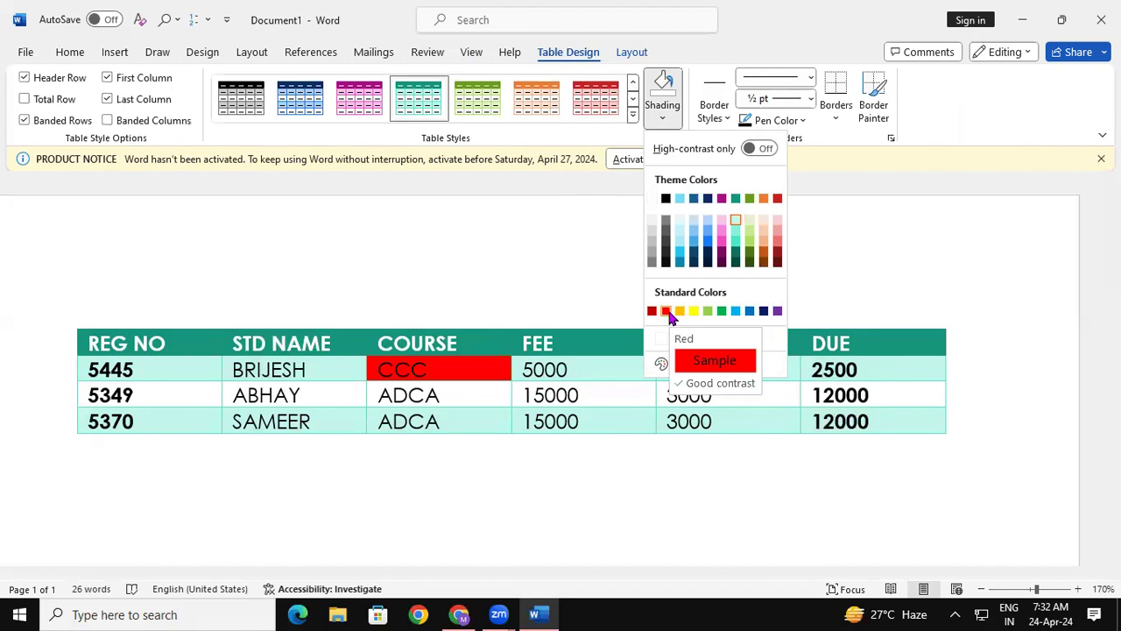
left_click(531, 271)
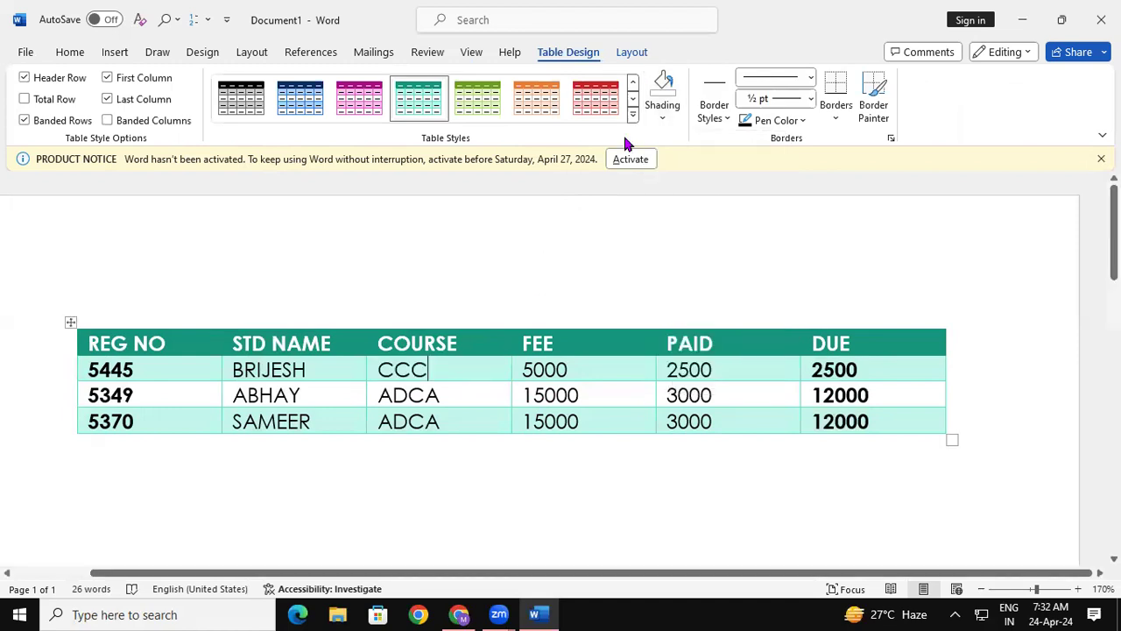
Step: Compare the table style gallery's modify, clear and new style commands with those of the text style gallery
left_click(633, 114)
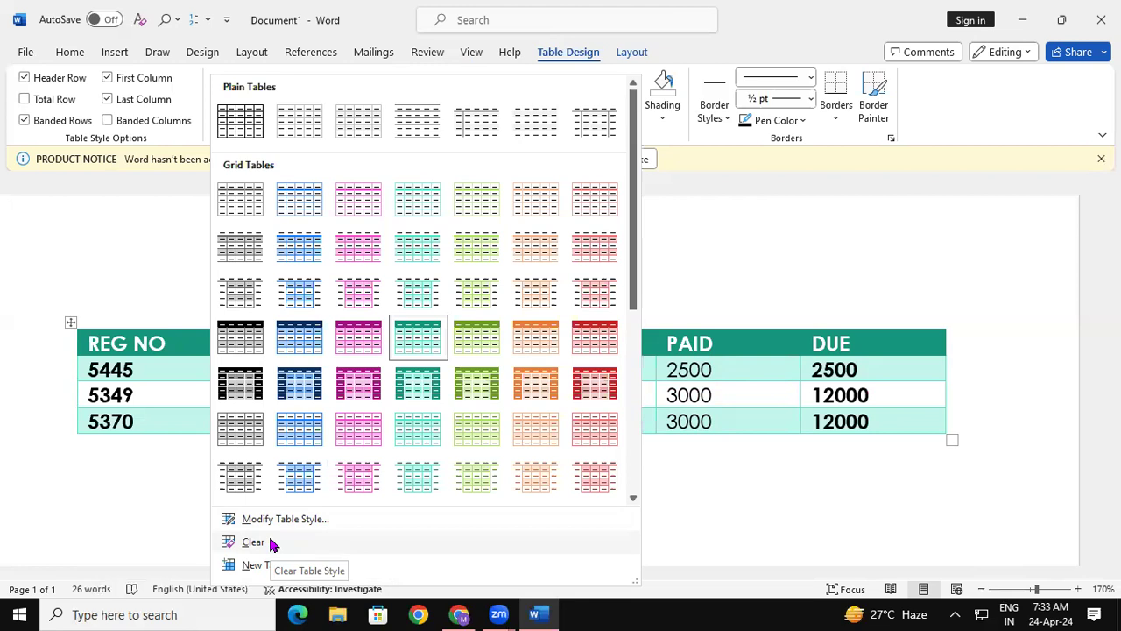
left_click(86, 230)
left_click(70, 53)
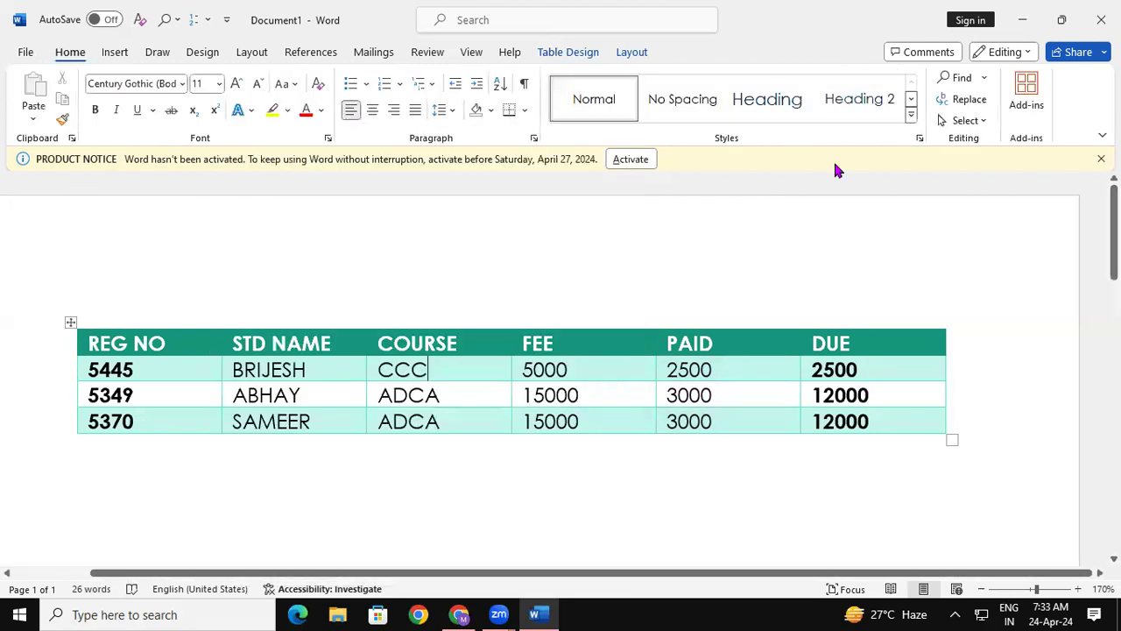
left_click(918, 139)
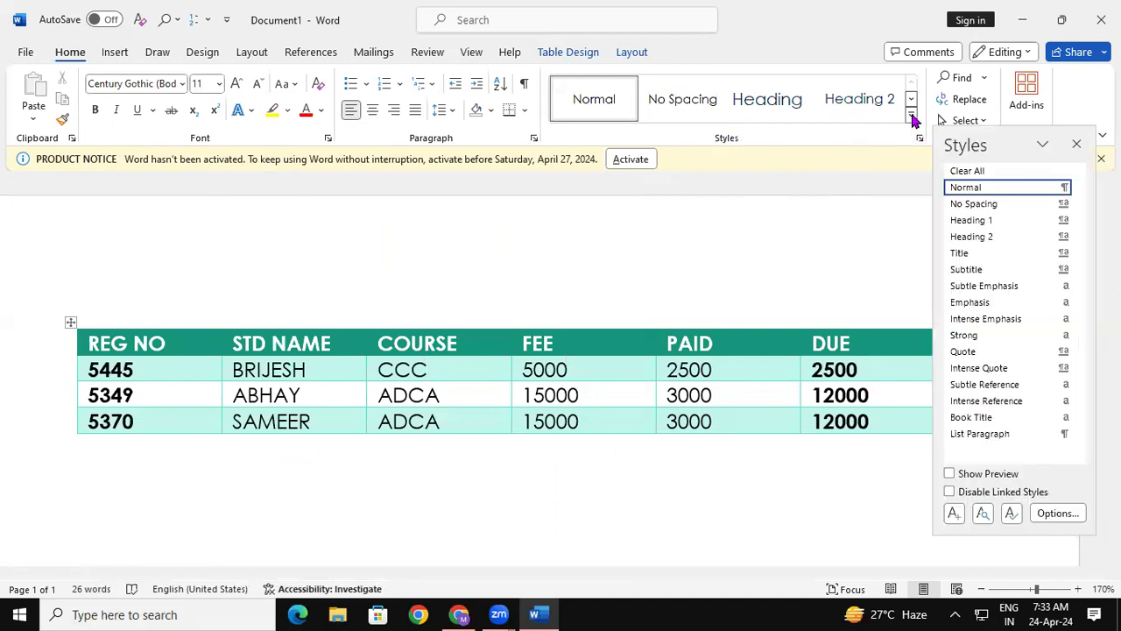
left_click(1078, 144)
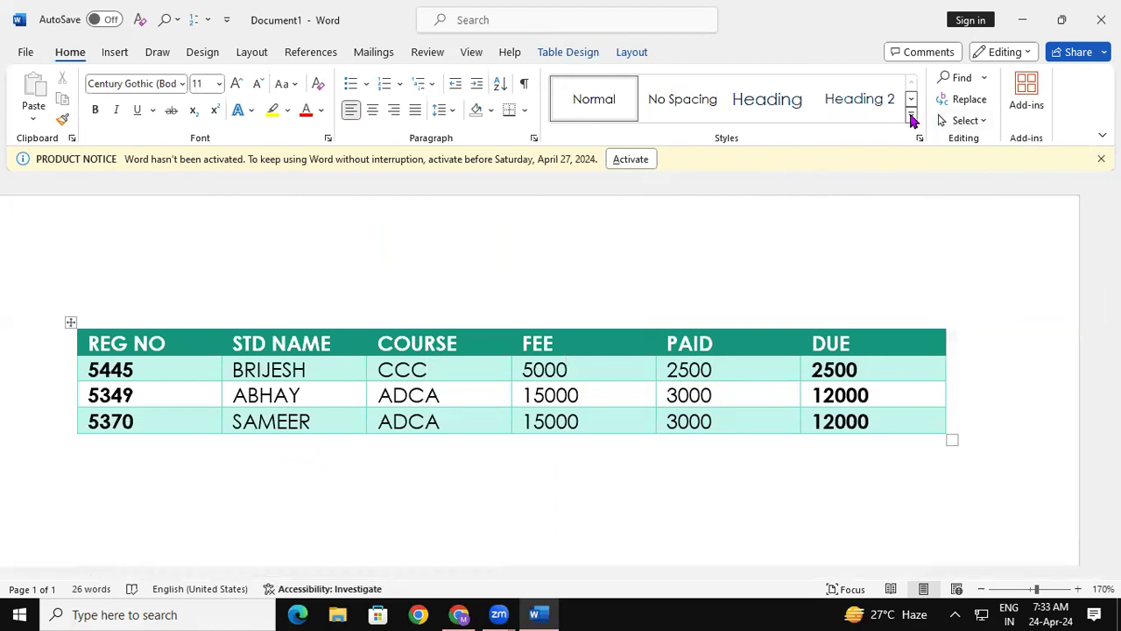
left_click(911, 115)
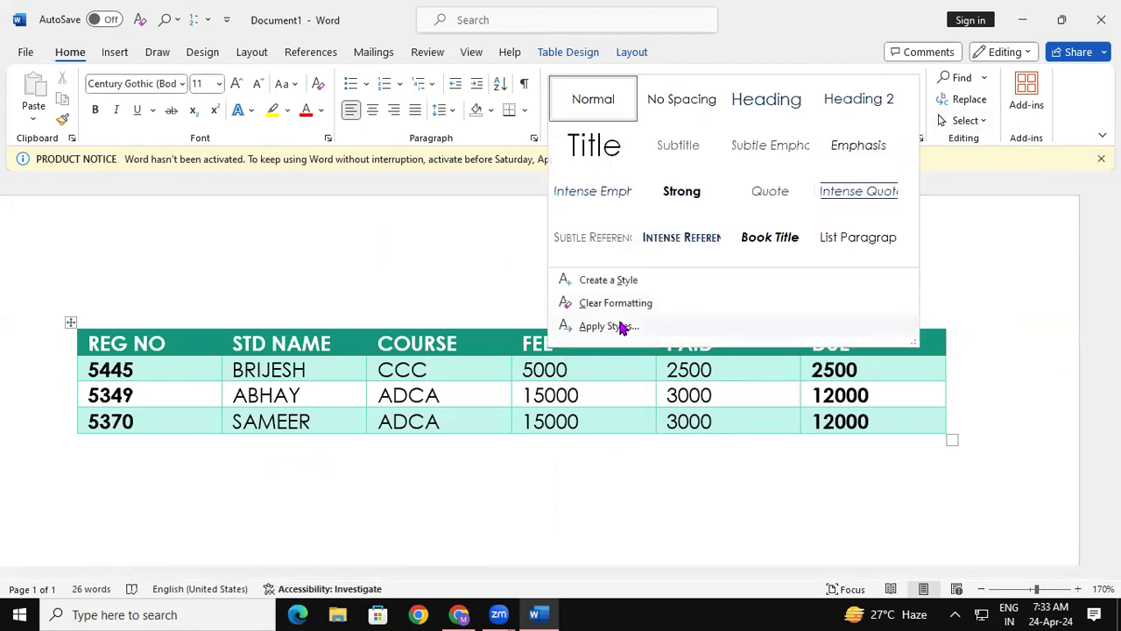
left_click(568, 56)
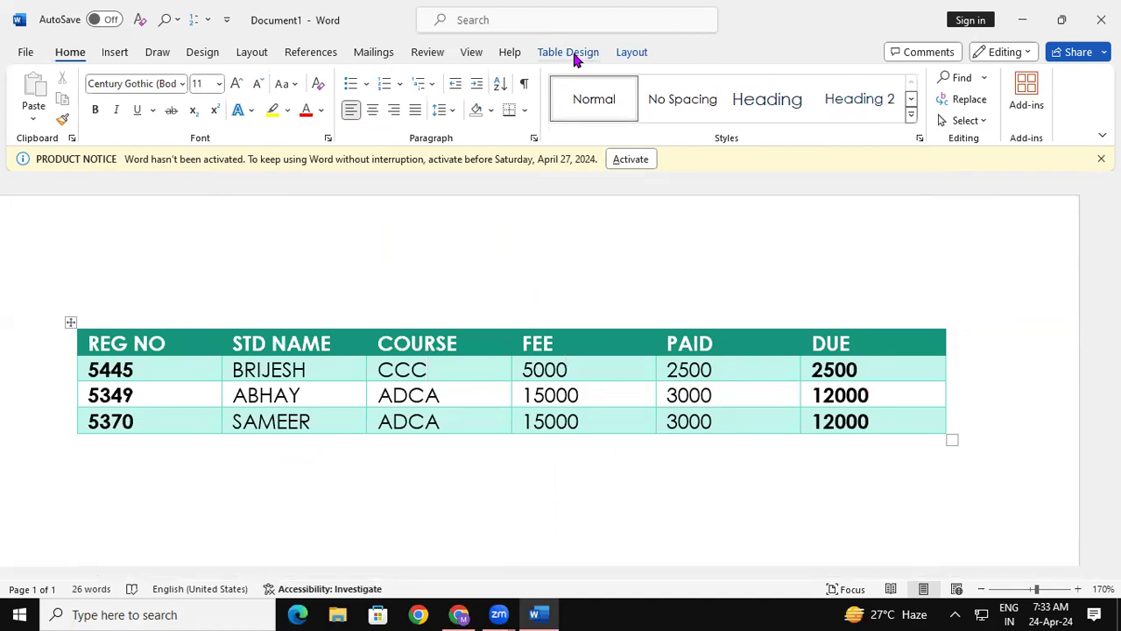
left_click(571, 54)
left_click(632, 114)
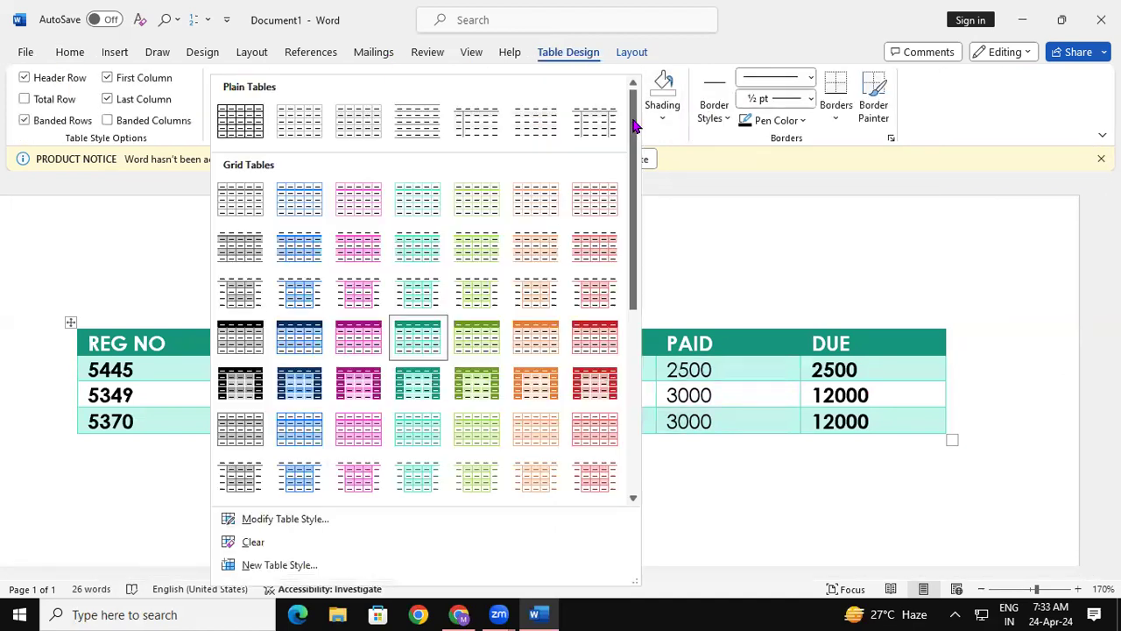
left_click(741, 215)
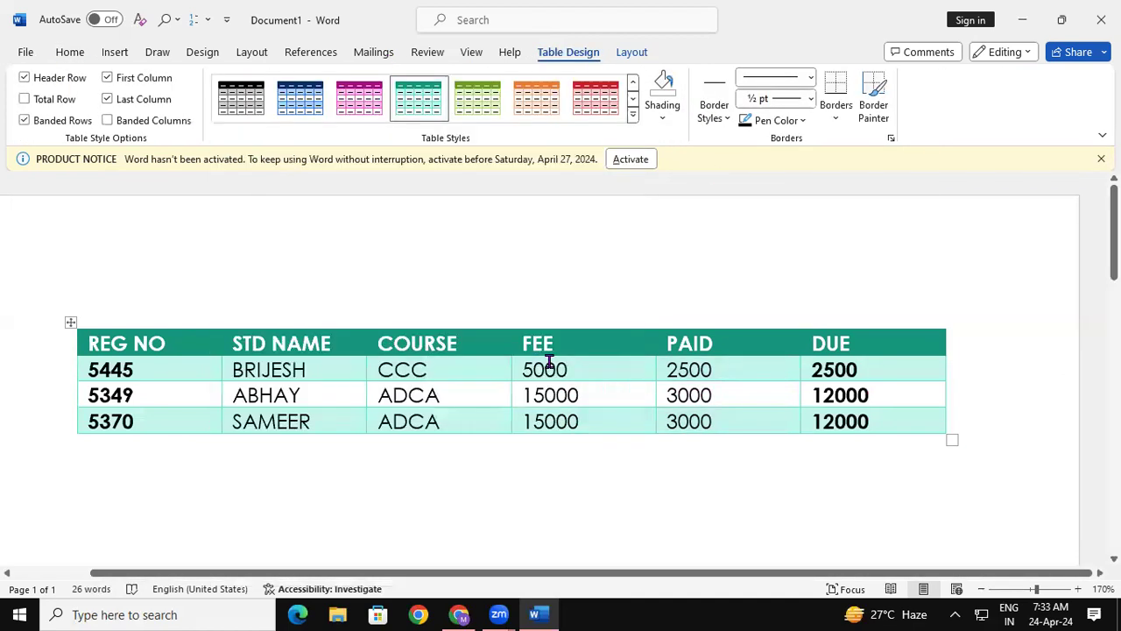
Step: Select the whole student table, set the border line weight to 6 pt and try a few border strokes
left_click(811, 99)
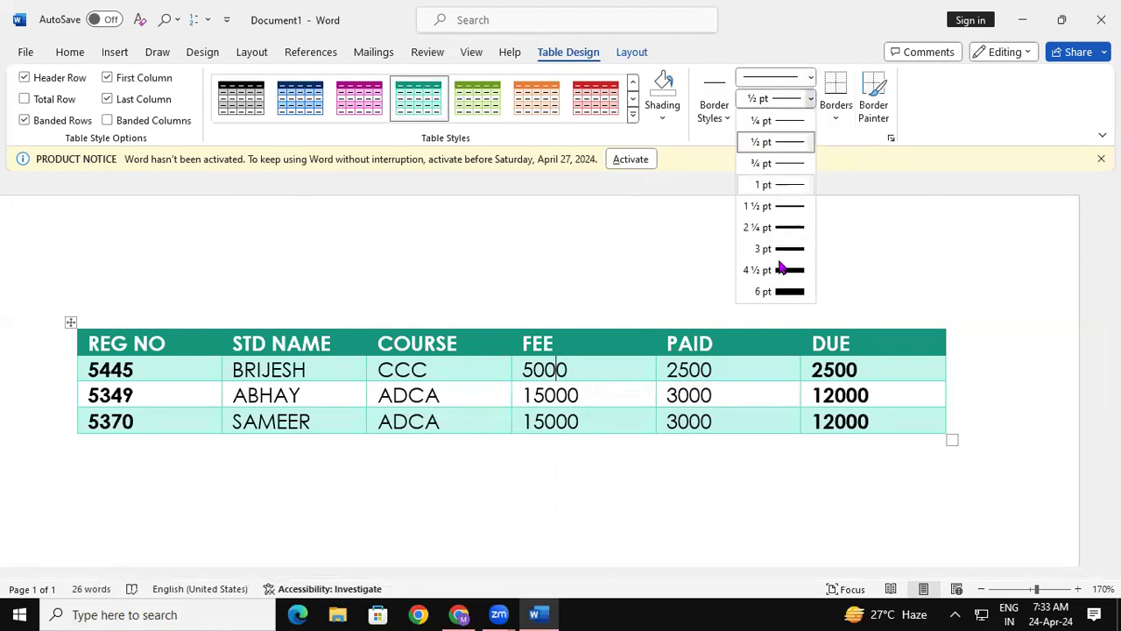
left_click(479, 291)
mouse_move(134, 345)
left_mouse_down()
mouse_move(235, 393)
mouse_move(884, 430)
mouse_move(820, 344)
left_mouse_up()
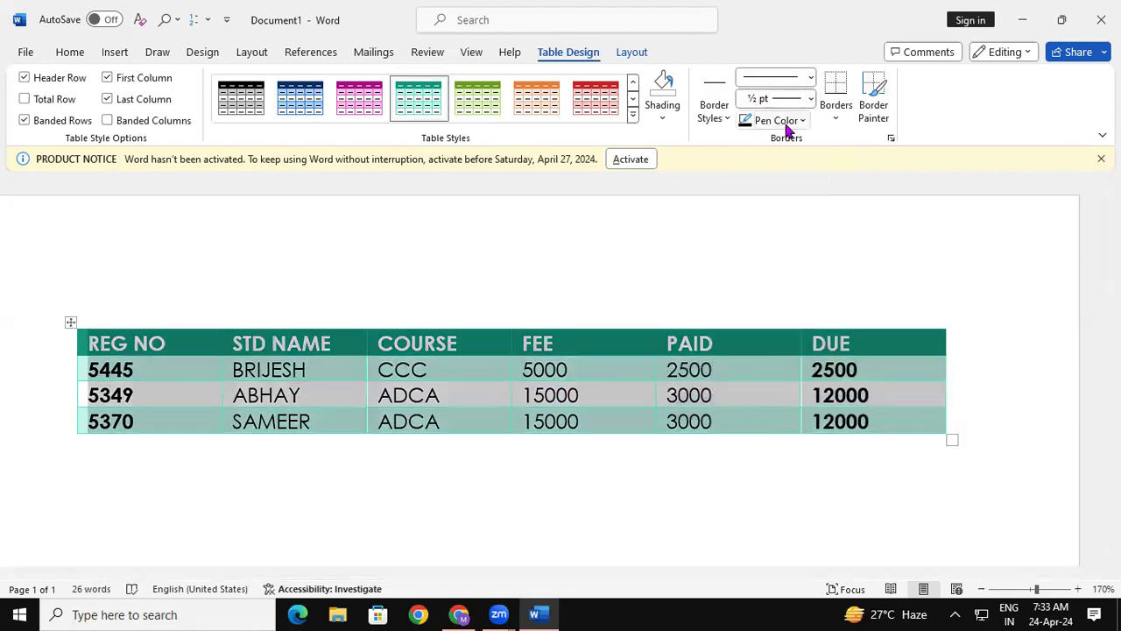
left_click(812, 101)
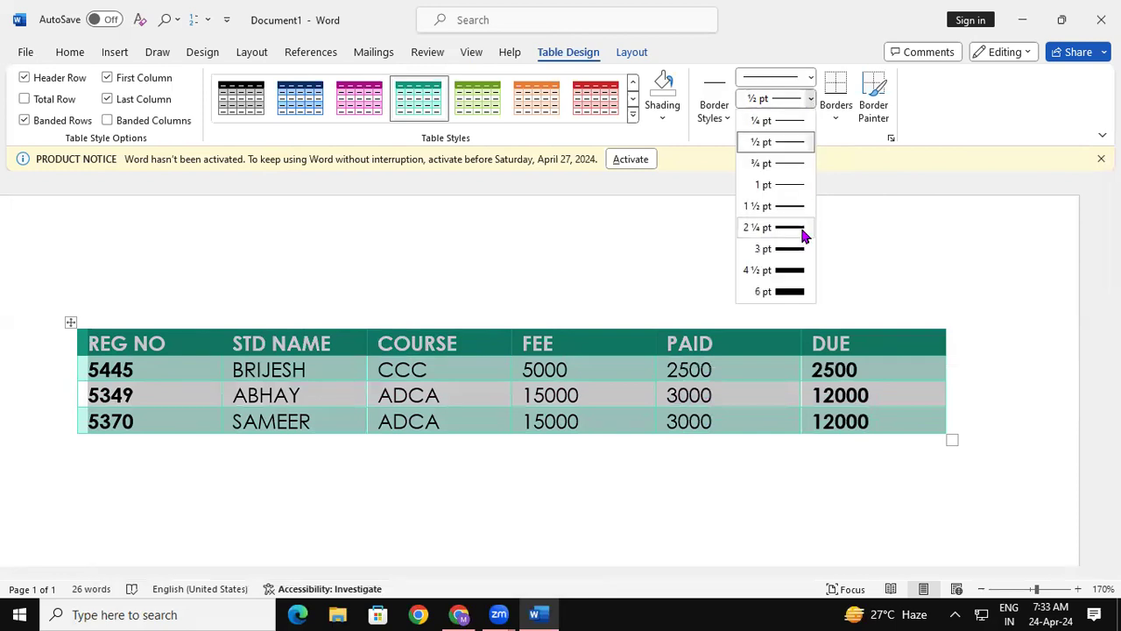
left_click(791, 290)
left_click_drag(597, 227, 652, 354)
left_click_drag(426, 480, 717, 505)
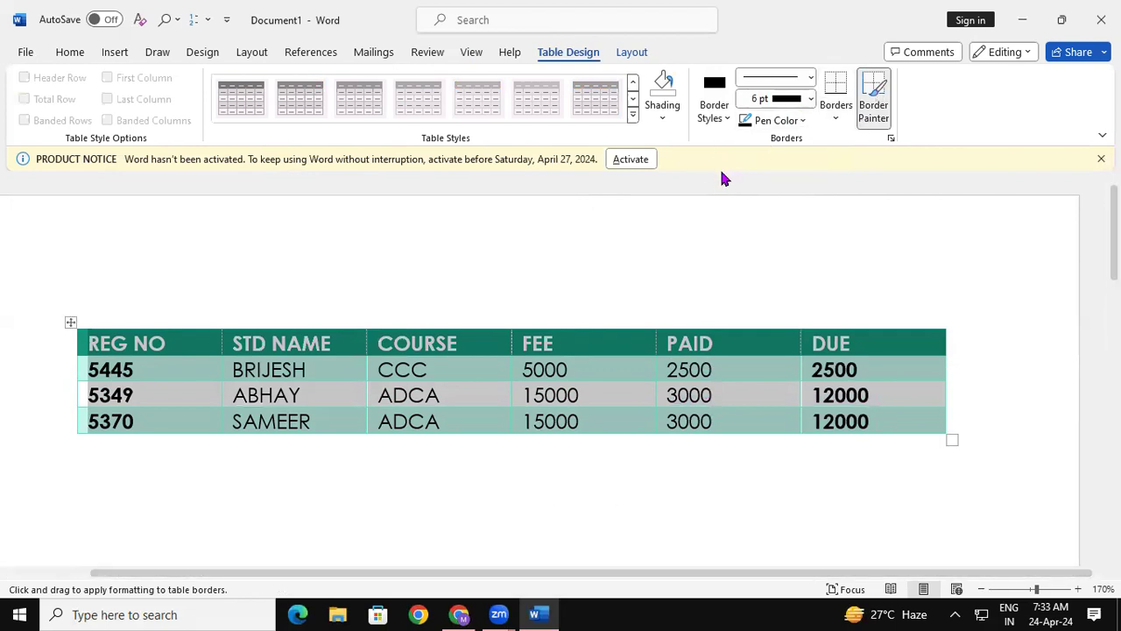
key("ctrl+z")
key("ctrl+z")
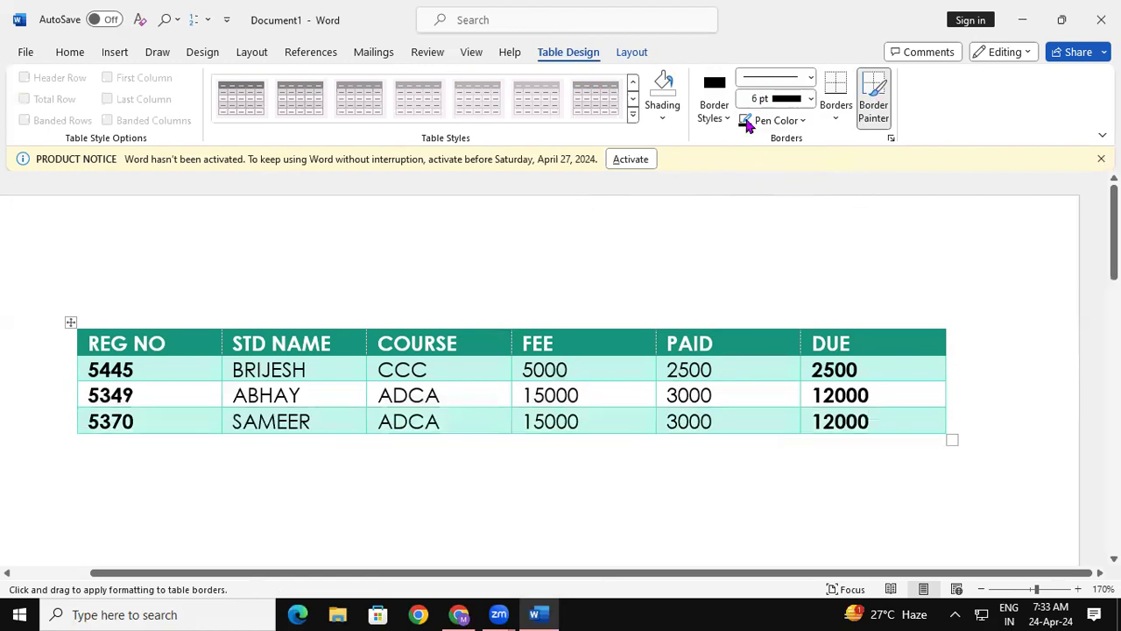
Step: Set the border pen colour to standard red and try a stroke across the DUE column
left_click(799, 121)
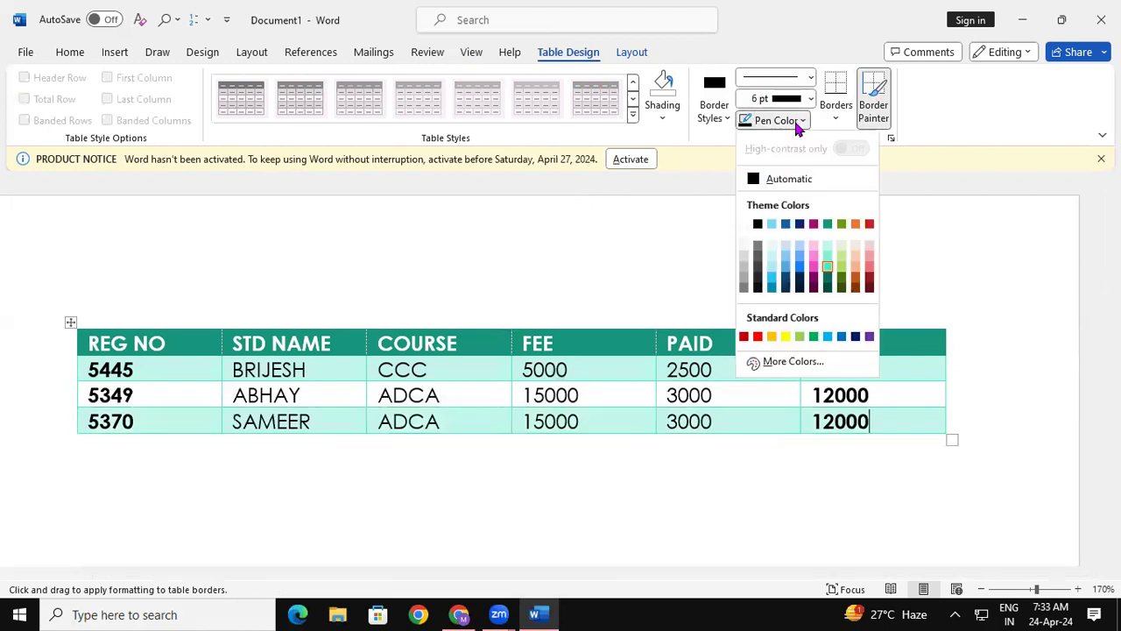
left_click(636, 253)
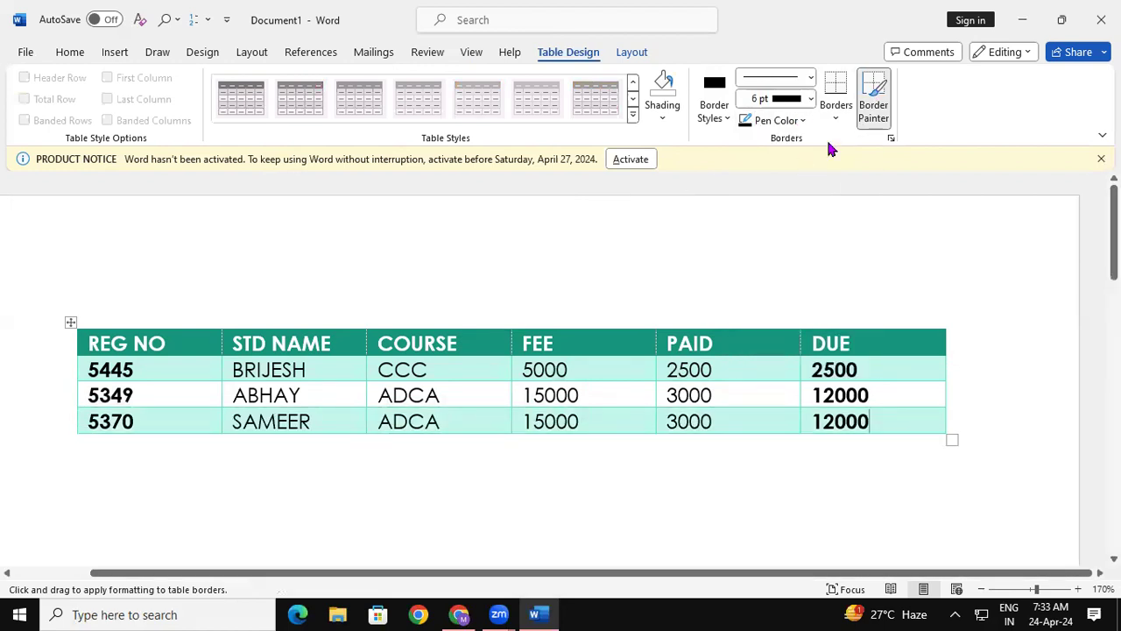
left_click(801, 121)
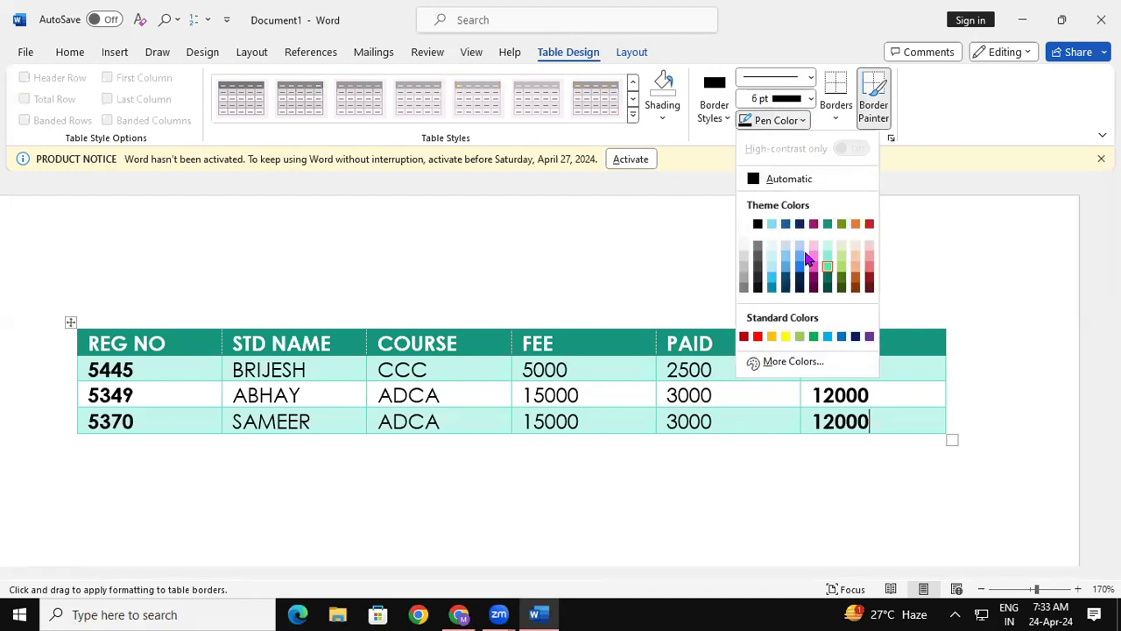
left_click(758, 337)
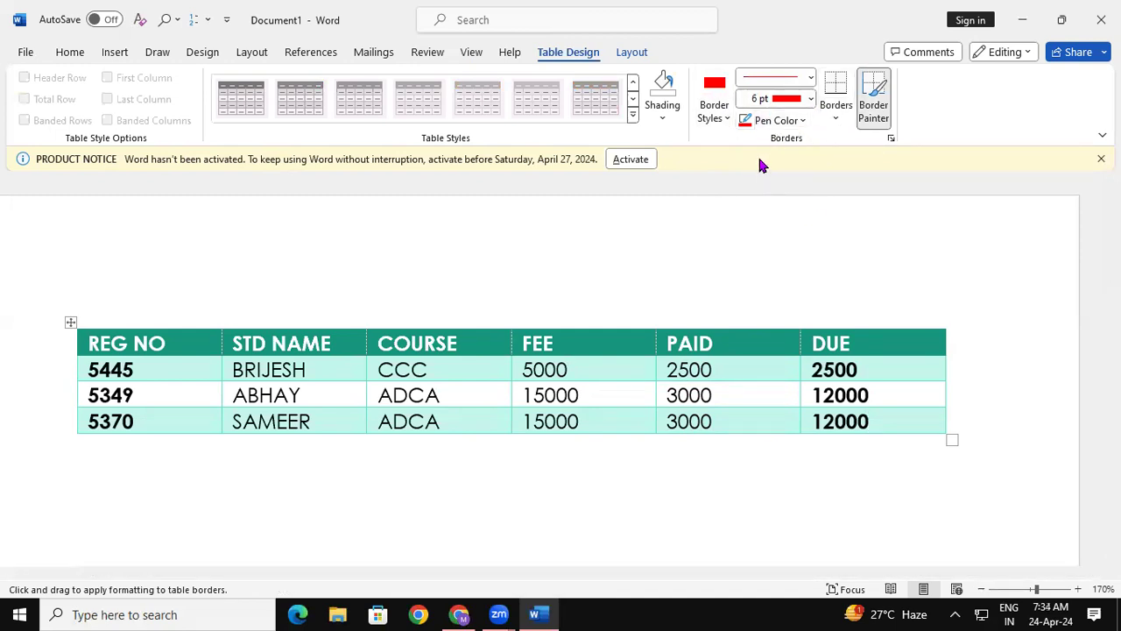
mouse_move(892, 338)
left_mouse_down()
mouse_move(918, 420)
mouse_move(910, 429)
mouse_move(899, 428)
mouse_move(904, 390)
left_mouse_up()
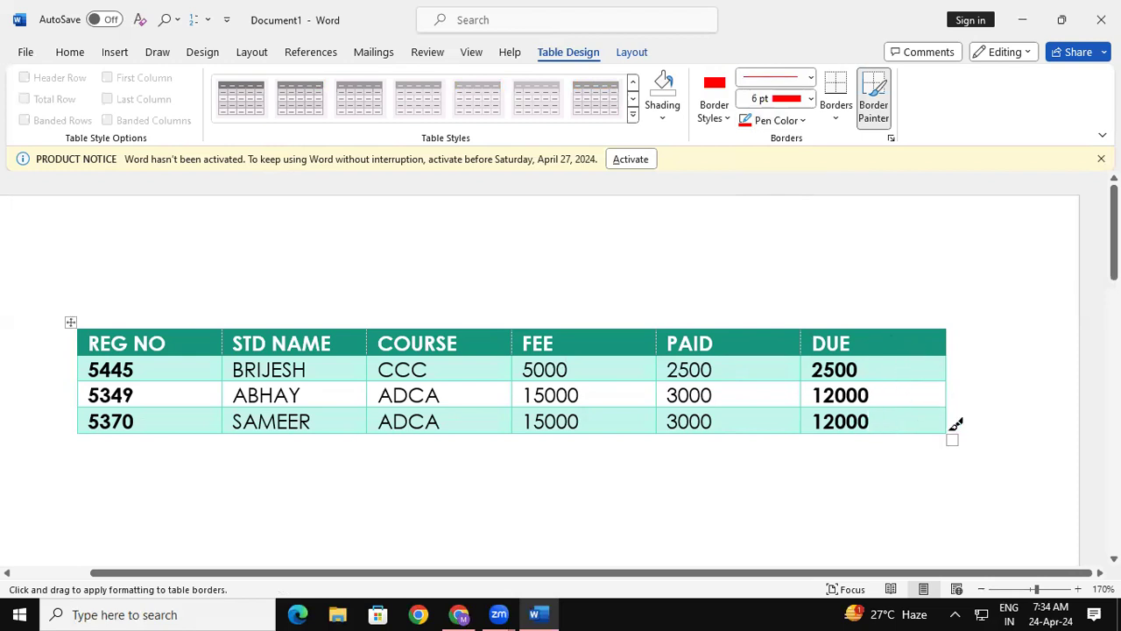
Step: Choose the red 1 ½ pt single-line theme border style, and turn off Border Painter after a trial stroke
left_click(804, 122)
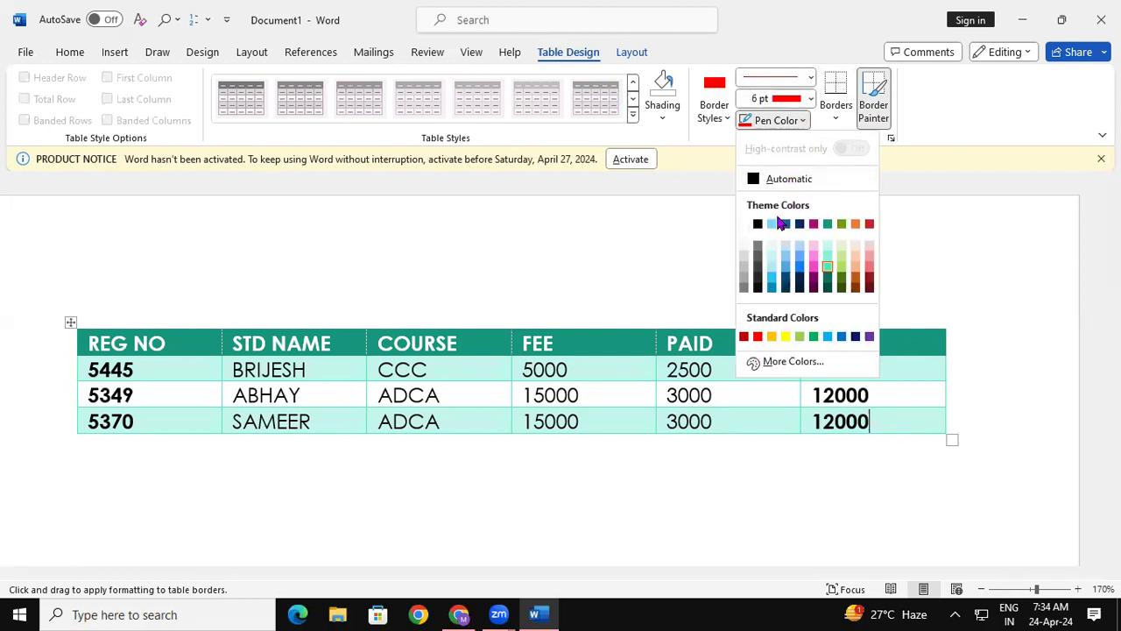
left_click(721, 117)
left_click(721, 116)
left_click(721, 116)
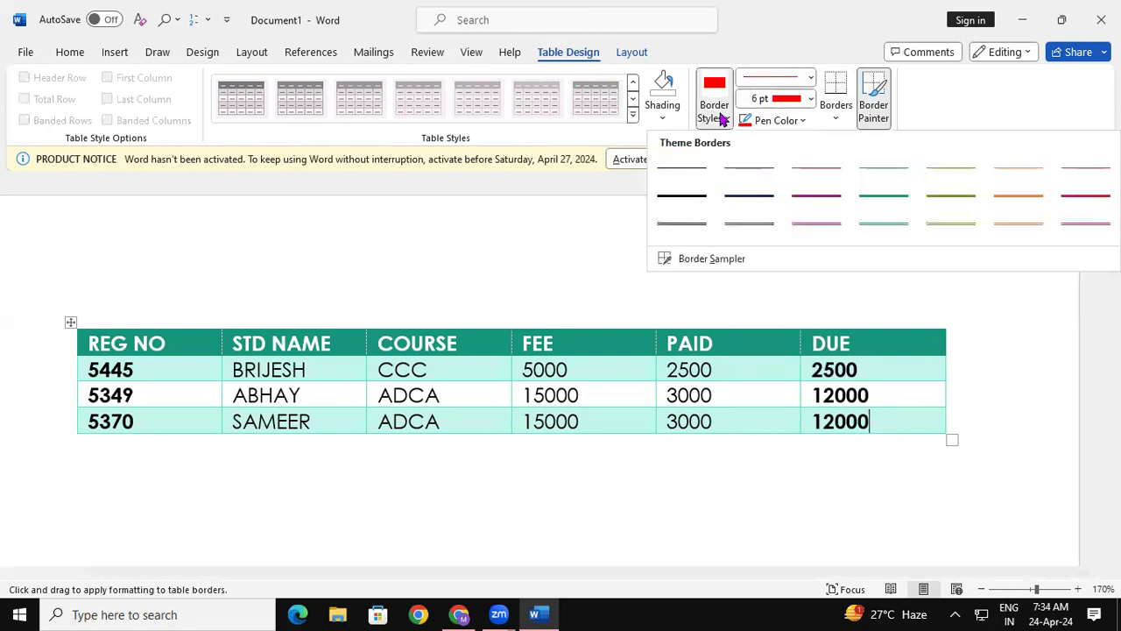
left_click(1084, 198)
left_click_drag(265, 285, 672, 487)
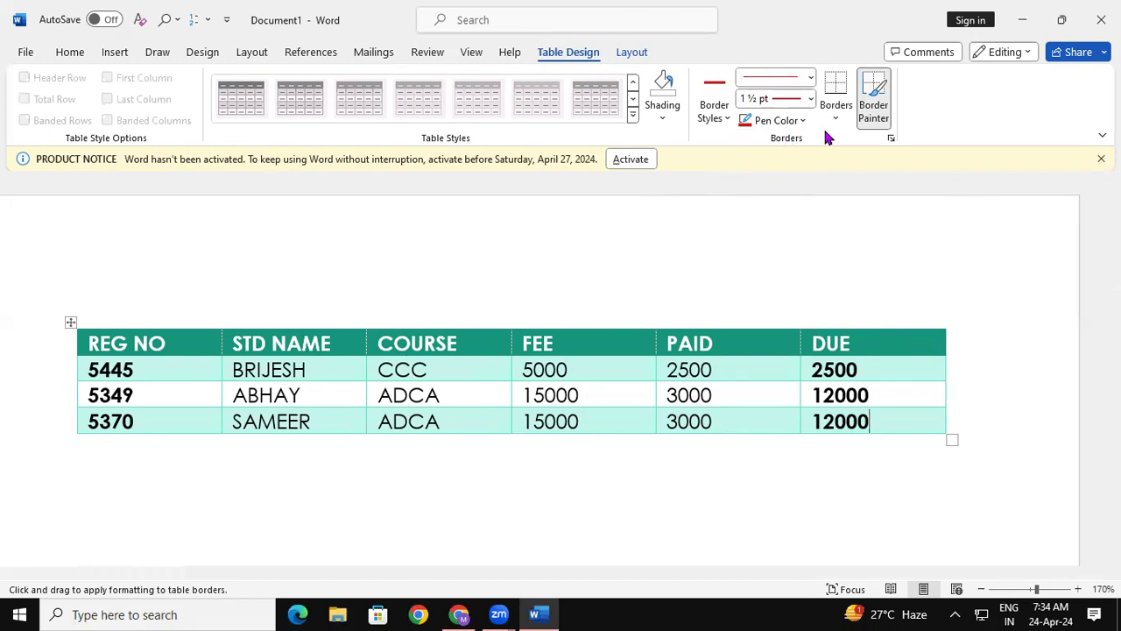
left_click(871, 110)
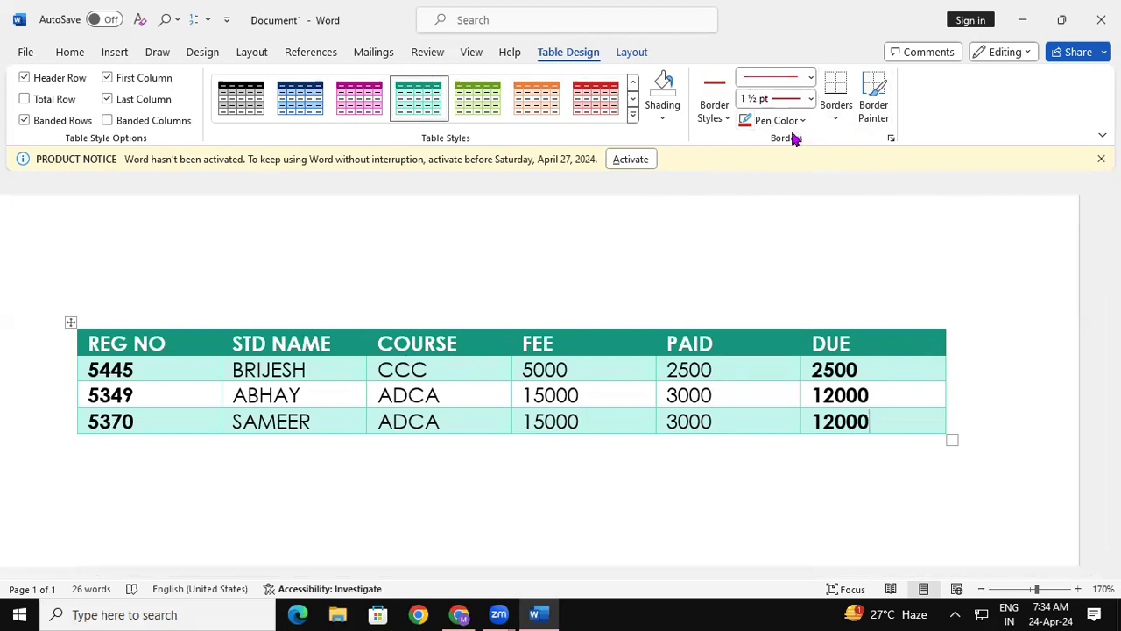
Step: Examine the theme border styles and preview different table sizes in the insert table grid without inserting one
left_click(720, 116)
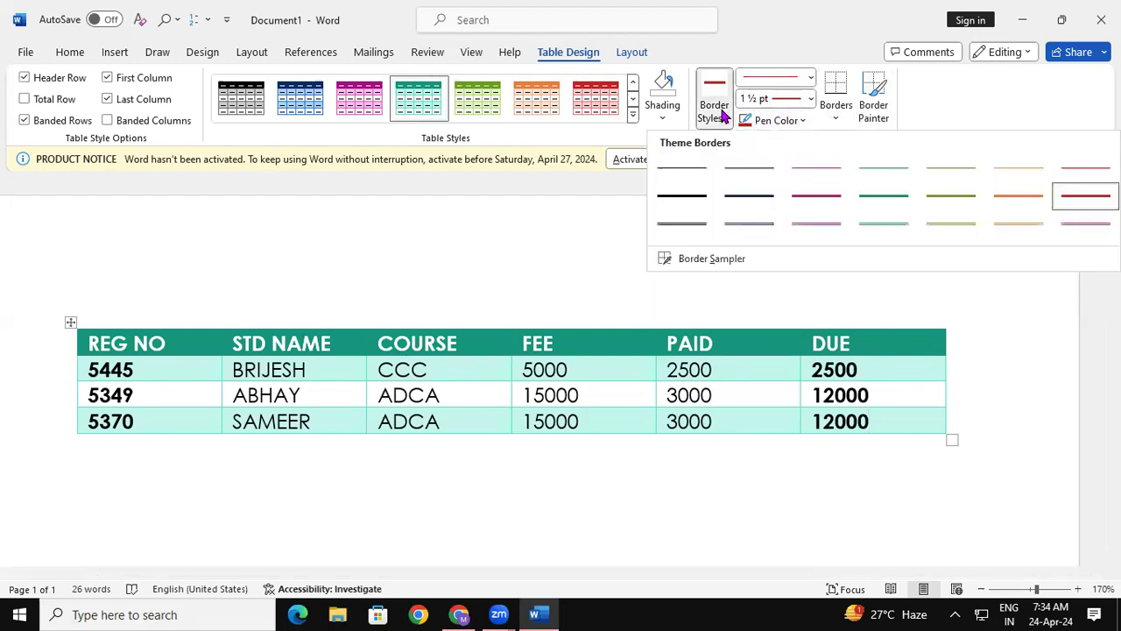
left_click(760, 372)
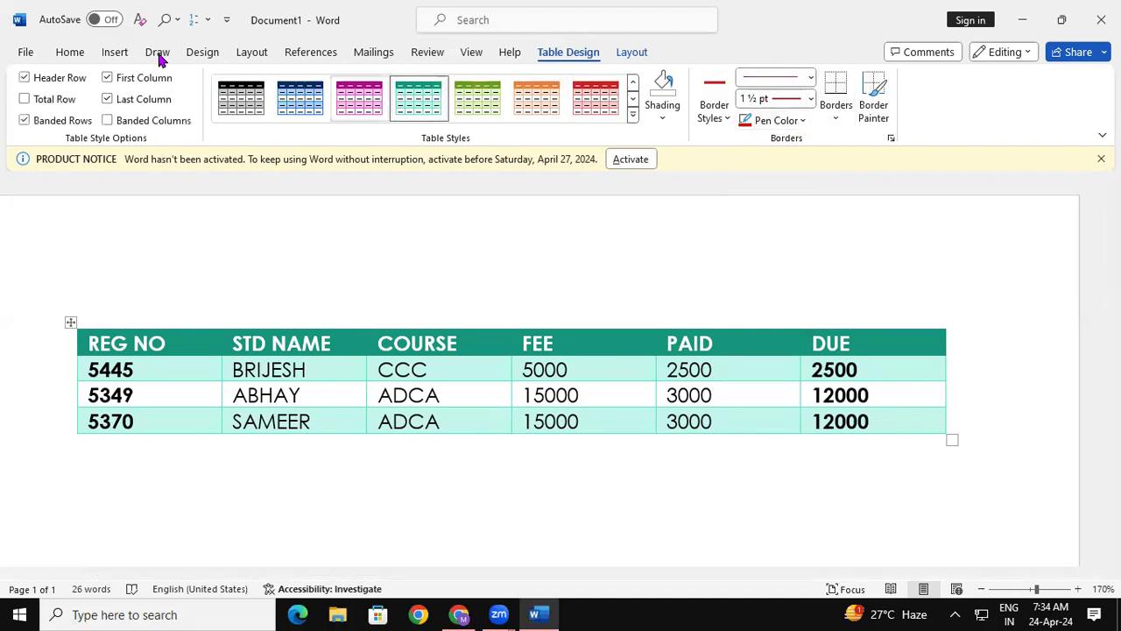
left_click(116, 54)
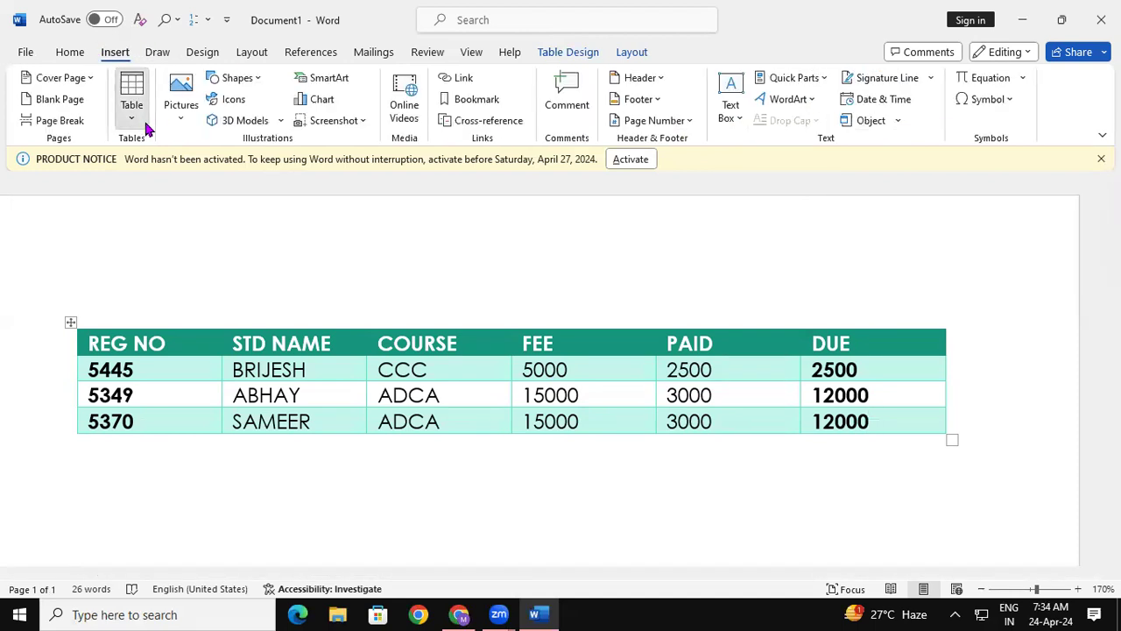
left_click(133, 119)
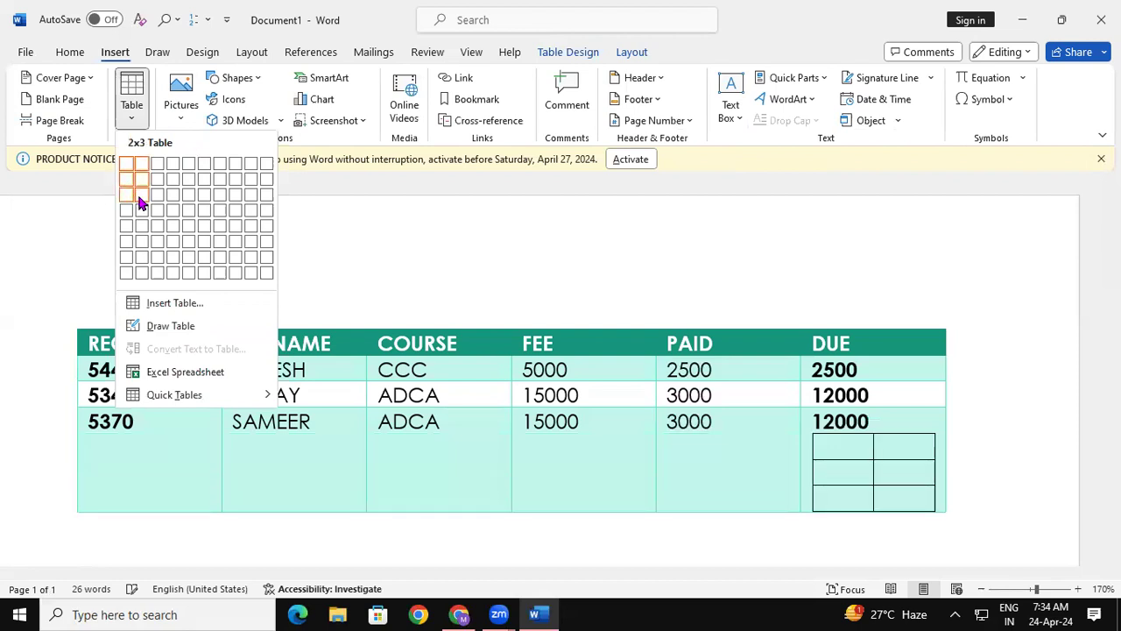
left_click(792, 592)
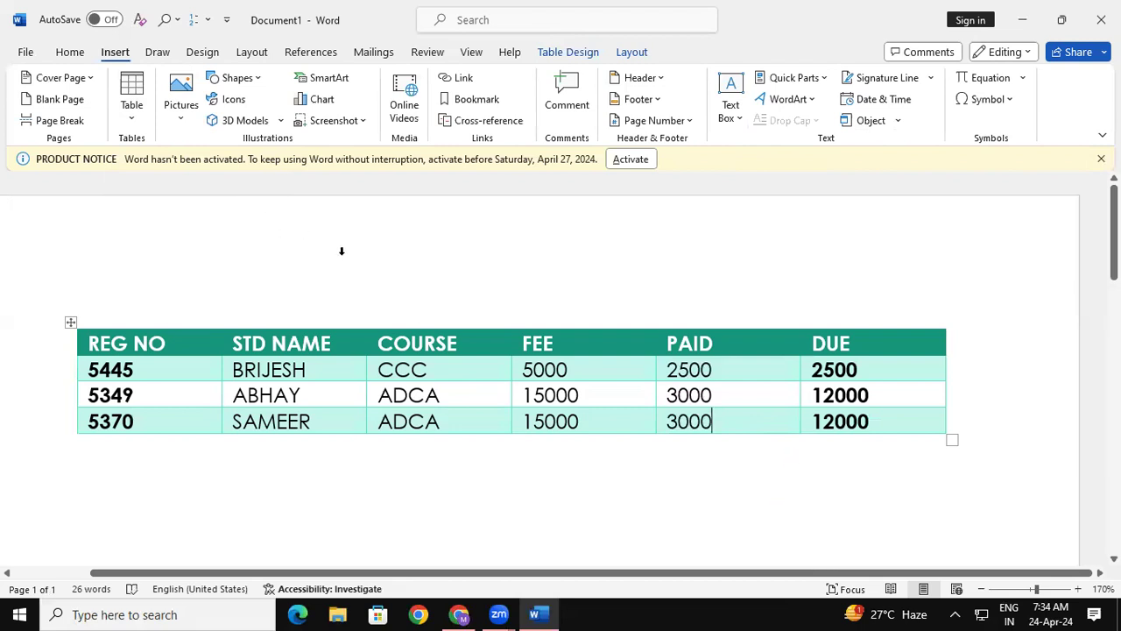
left_click(142, 131)
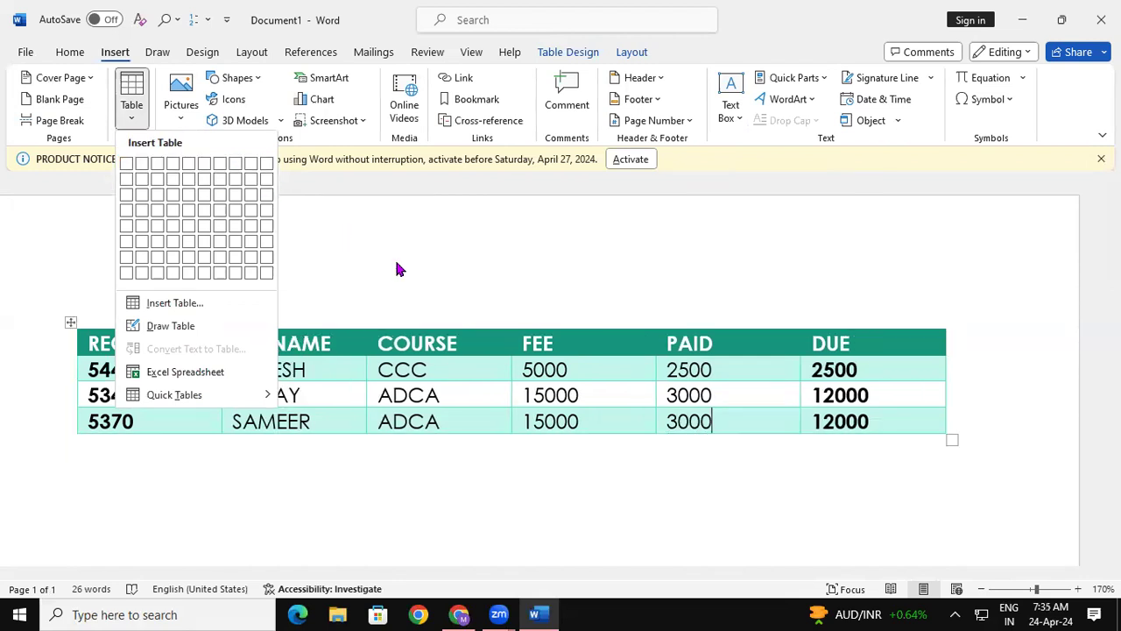
left_click(740, 427)
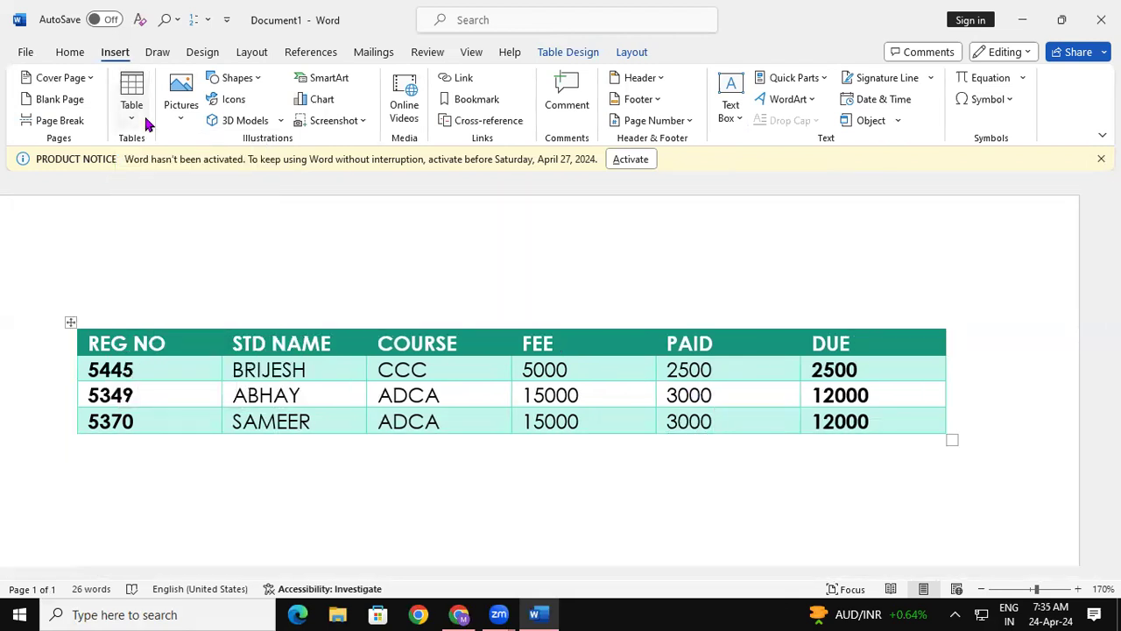
left_click(132, 106)
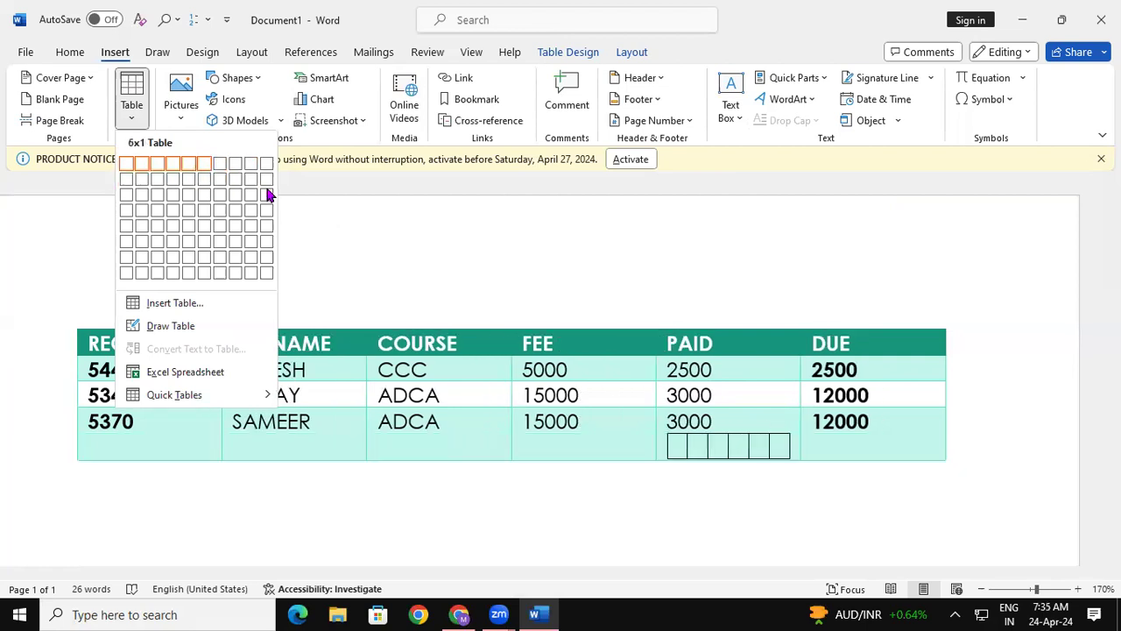
left_click(525, 235)
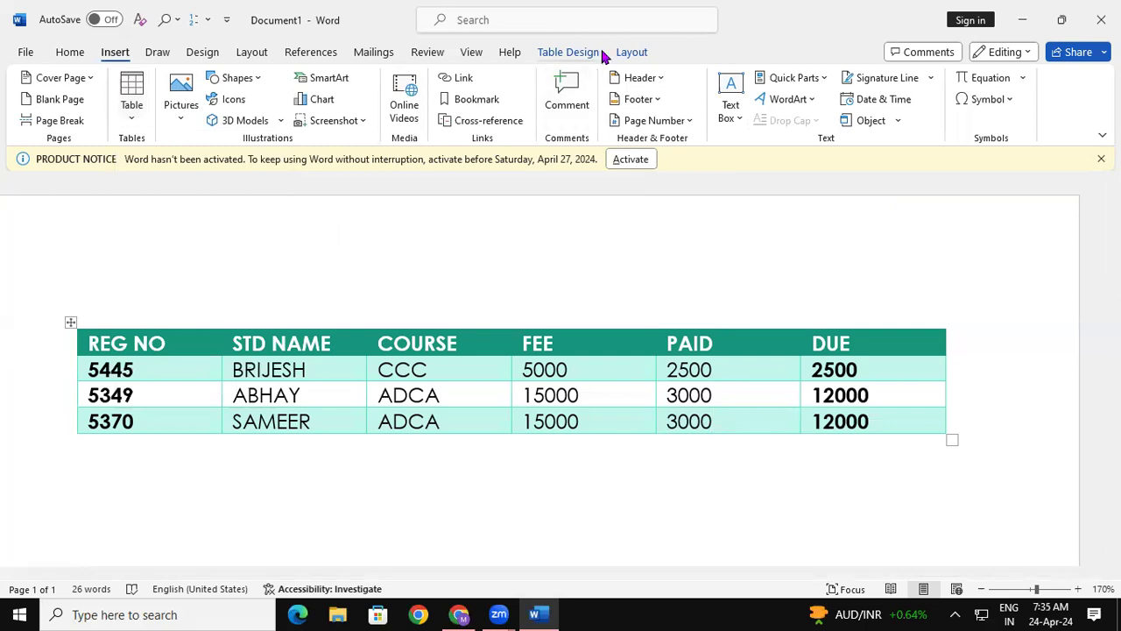
Step: Erase the DUE and FEE columns from the student table with the Eraser
left_click(569, 51)
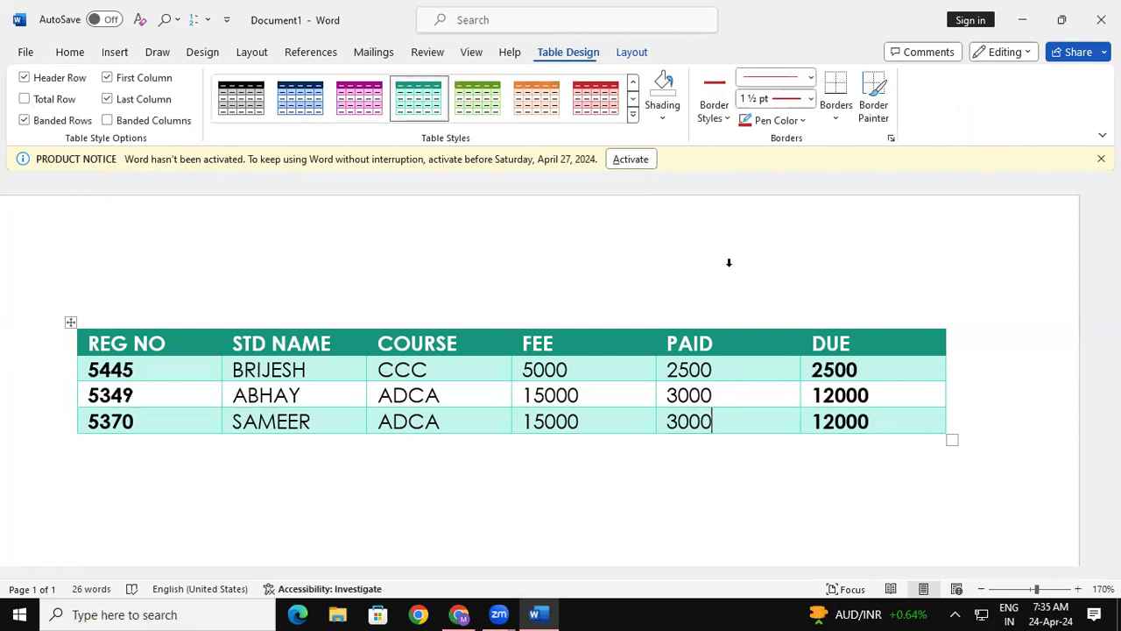
left_click(634, 54)
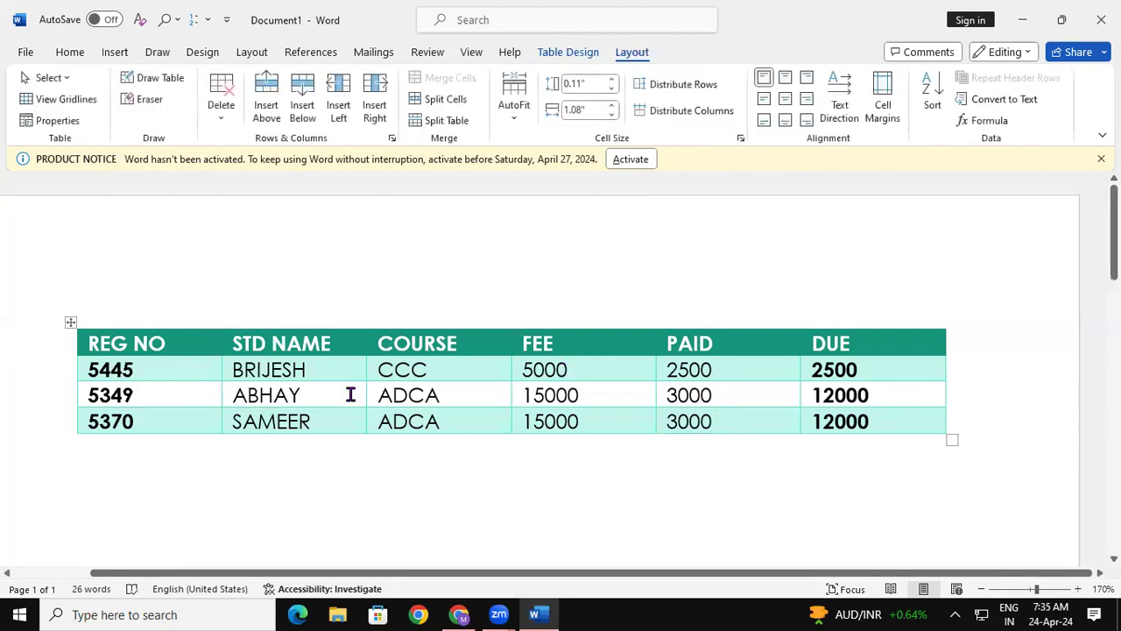
left_click(225, 125)
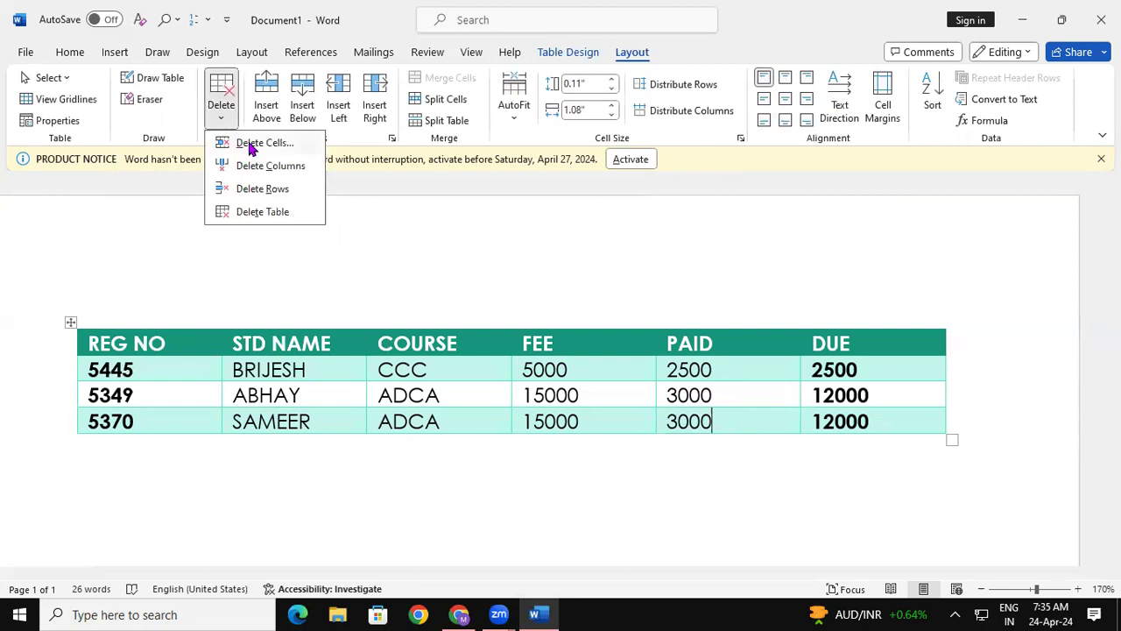
left_click(171, 109)
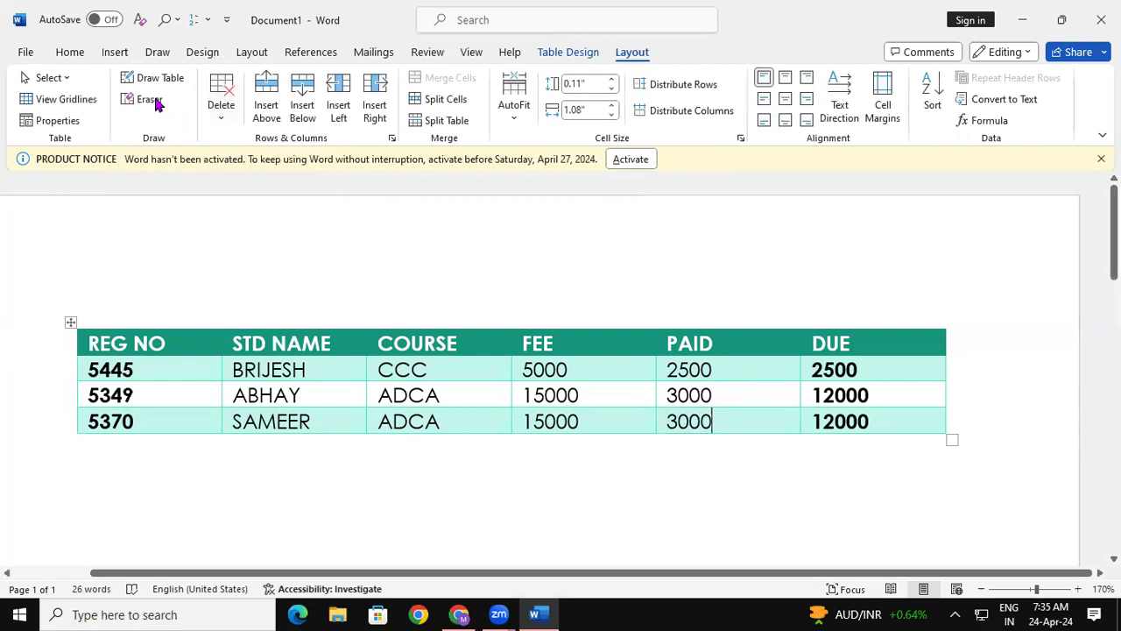
left_click(148, 99)
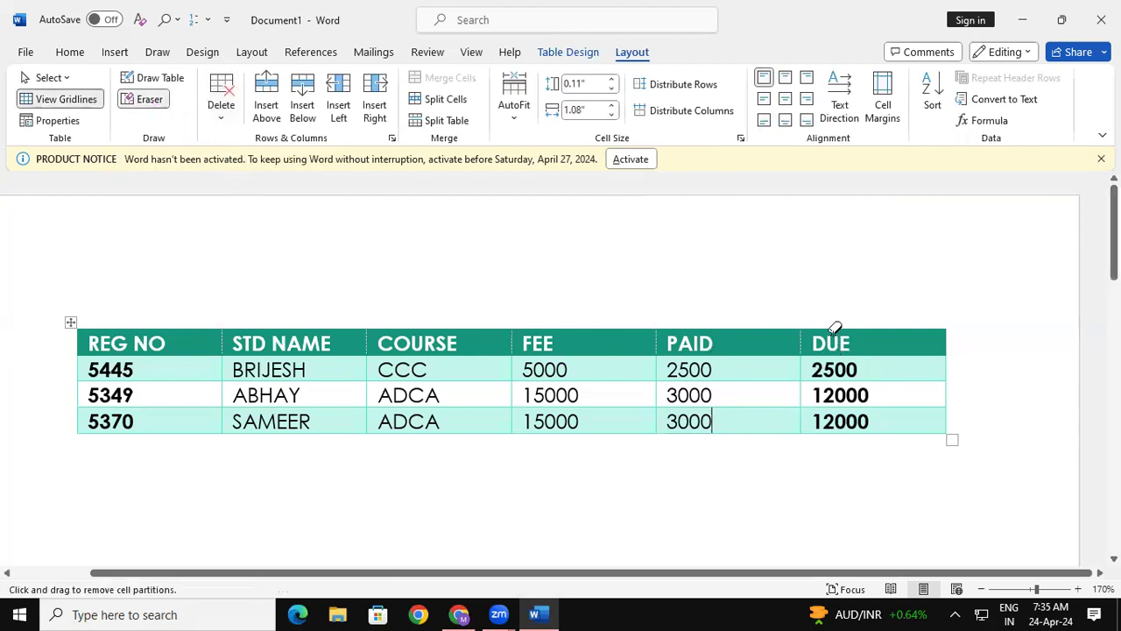
left_click_drag(828, 326, 867, 434)
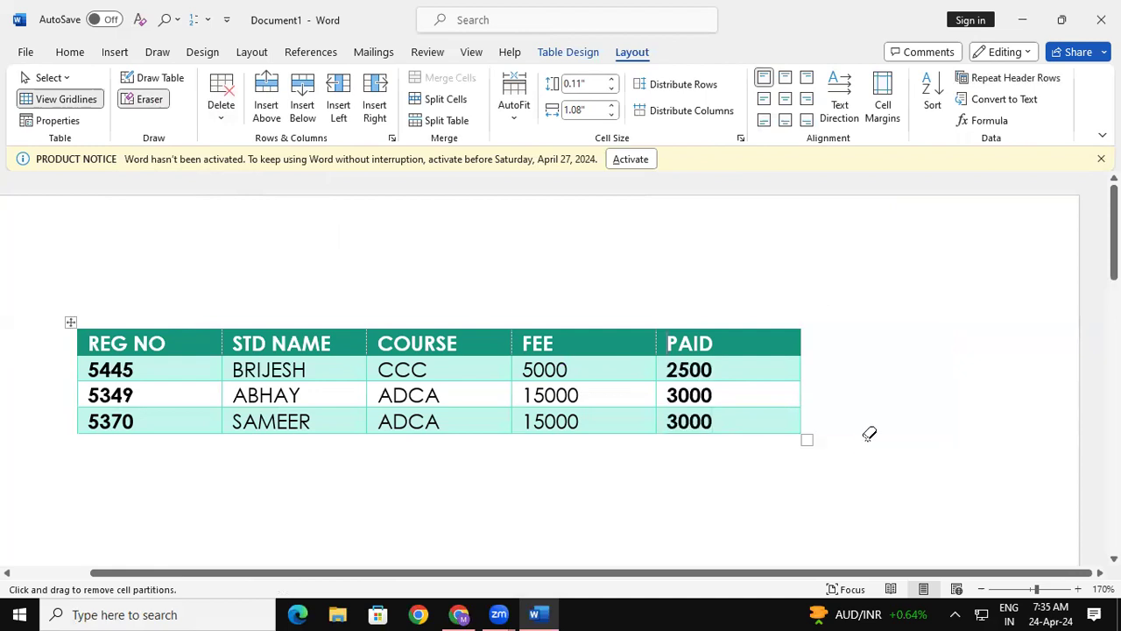
left_click_drag(563, 320, 599, 462)
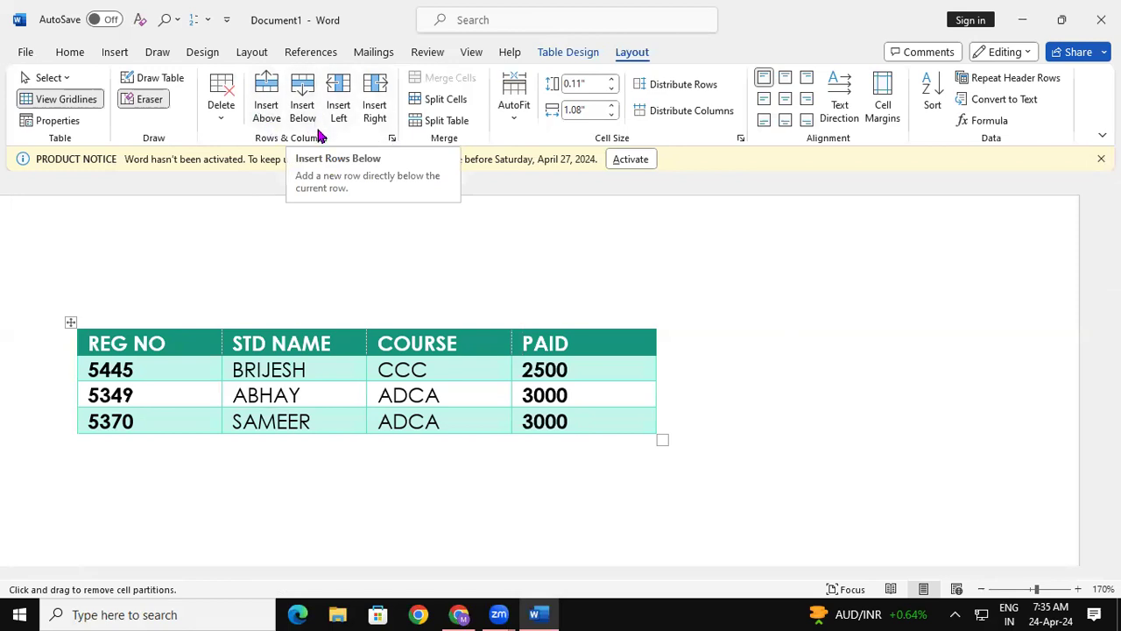
Step: Insert four blank columns to the right of the PAID column
left_click(374, 105)
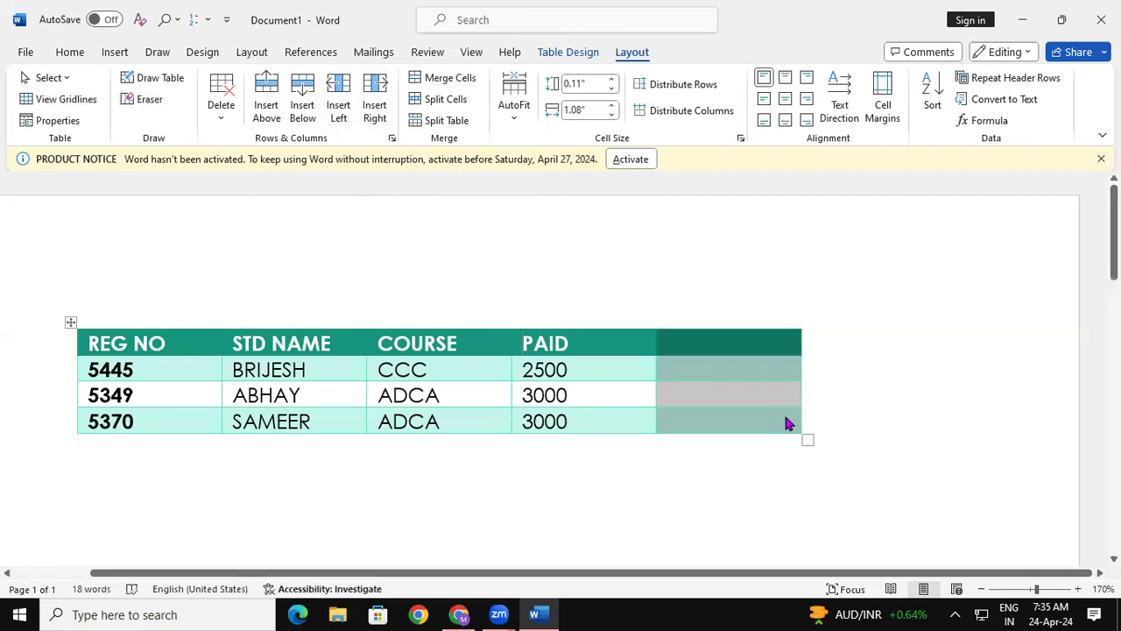
left_click(382, 93)
left_click(382, 93)
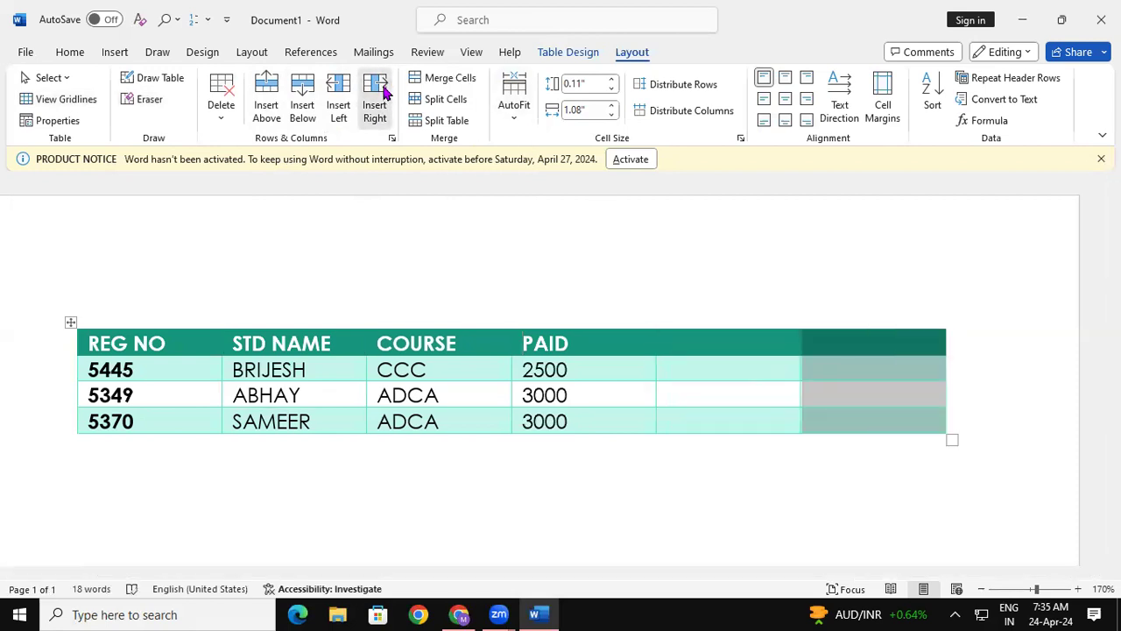
left_click(383, 93)
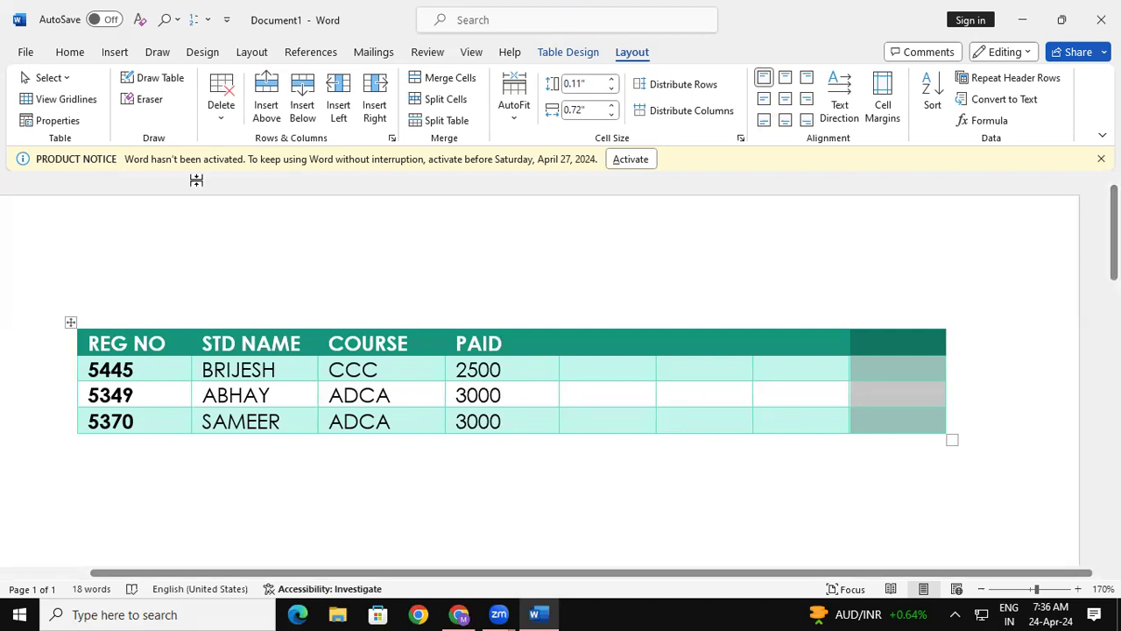
Step: Try a blank row above the last student row and undo the insertion
left_click(145, 419)
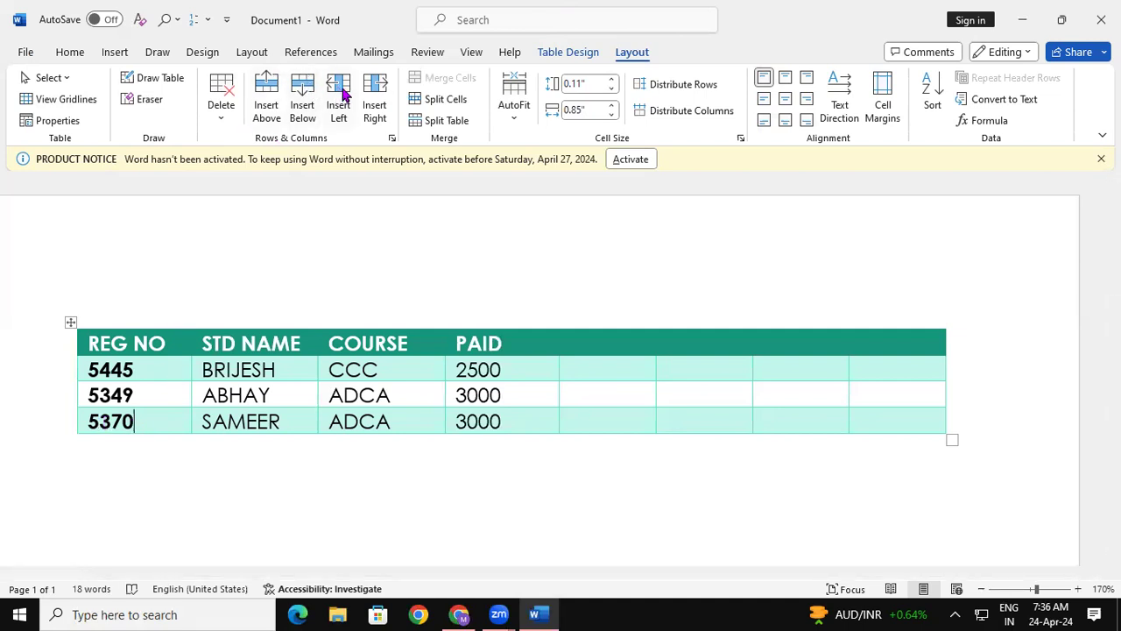
left_click(267, 98)
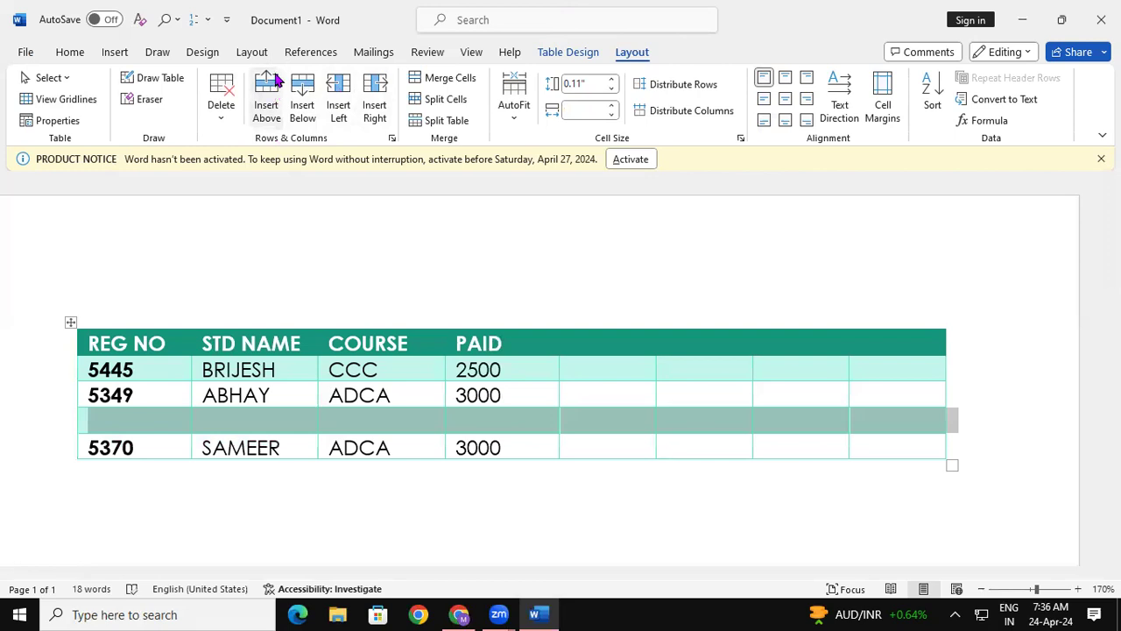
key("ctrl+z")
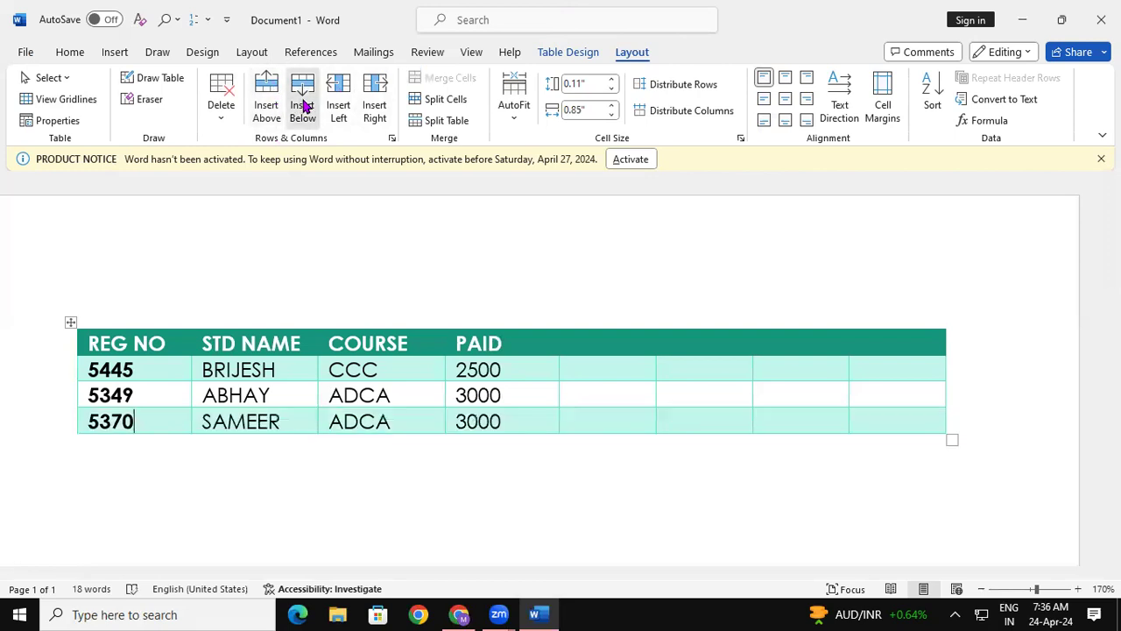
Step: Insert a blank row below the last student row and merge its cells into one
left_click(302, 105)
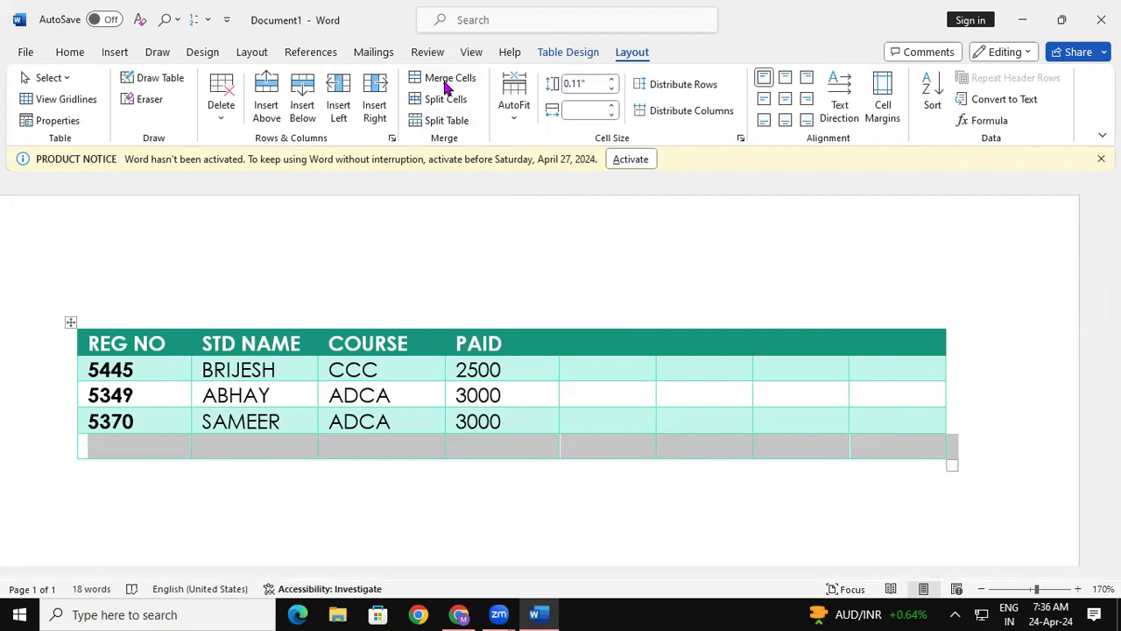
left_click(521, 495)
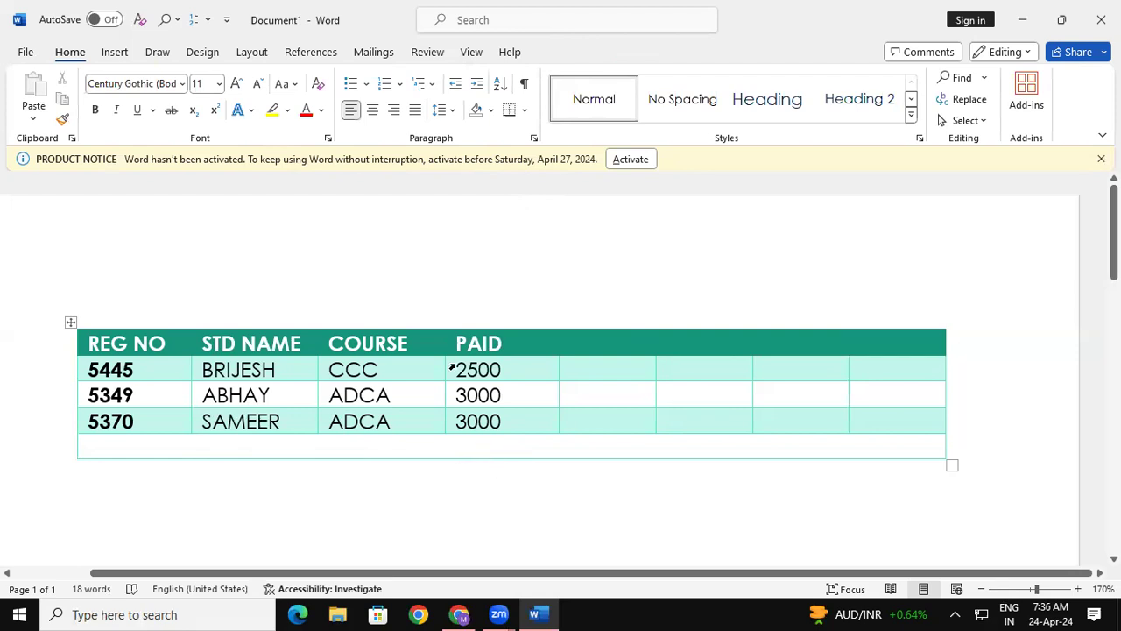
Step: Set the height of the second student row to 0.8"
left_click(498, 421)
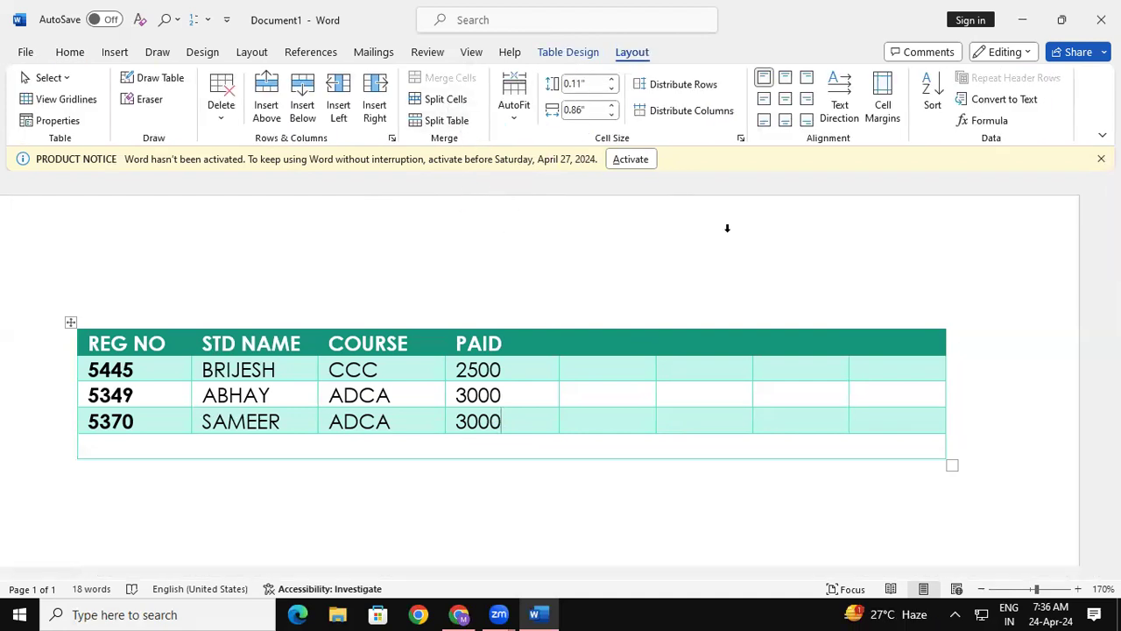
left_click(726, 395)
left_click(583, 388)
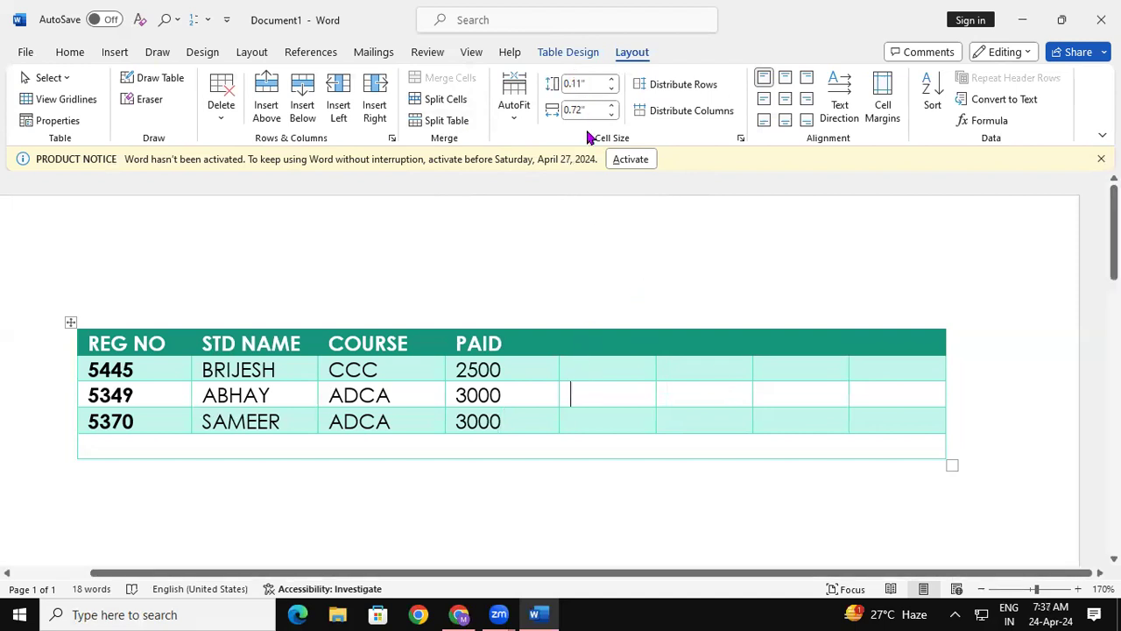
left_click(612, 80)
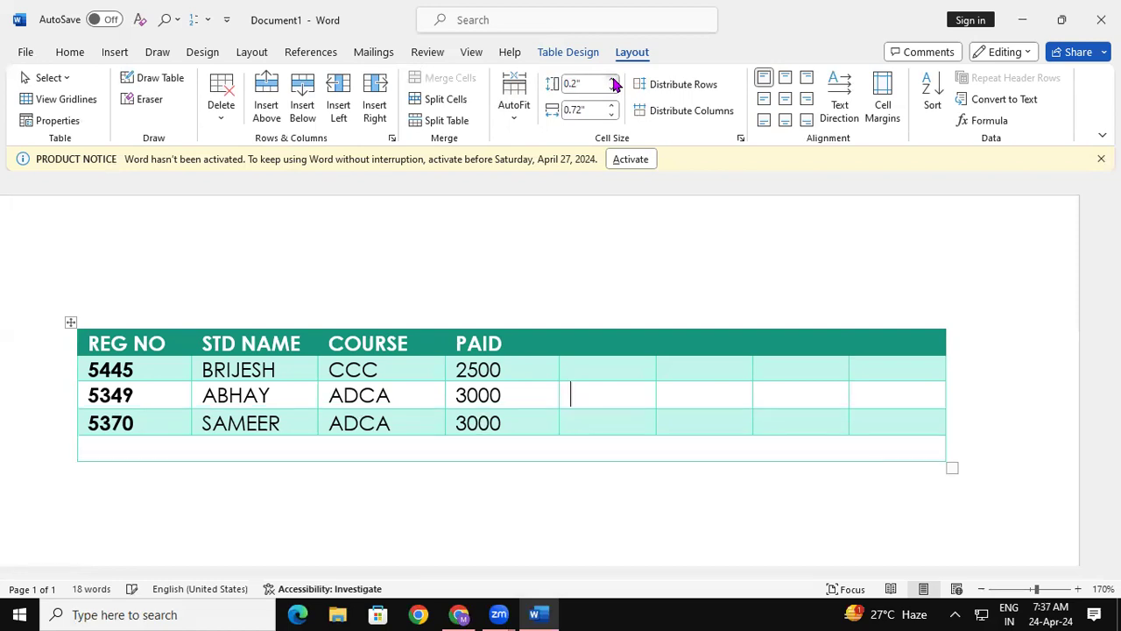
left_click(612, 80)
left_click(612, 80)
left_click(613, 80)
left_click(612, 79)
left_click(612, 79)
left_click(612, 80)
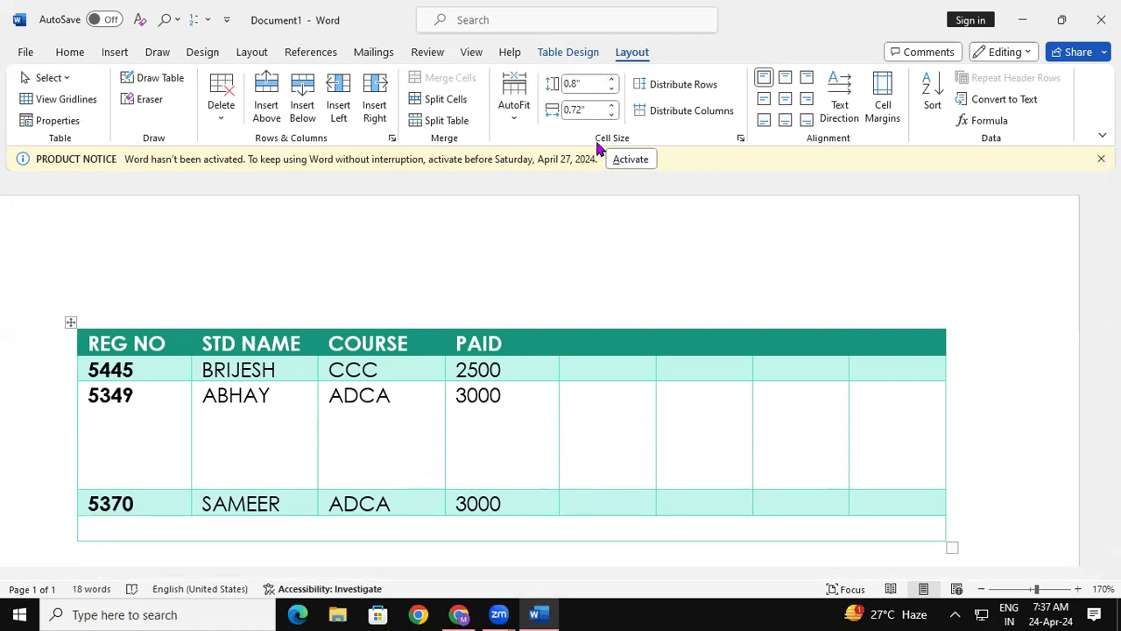
Step: Set the width of the first blank column after PAID to 1.5"
left_click(612, 115)
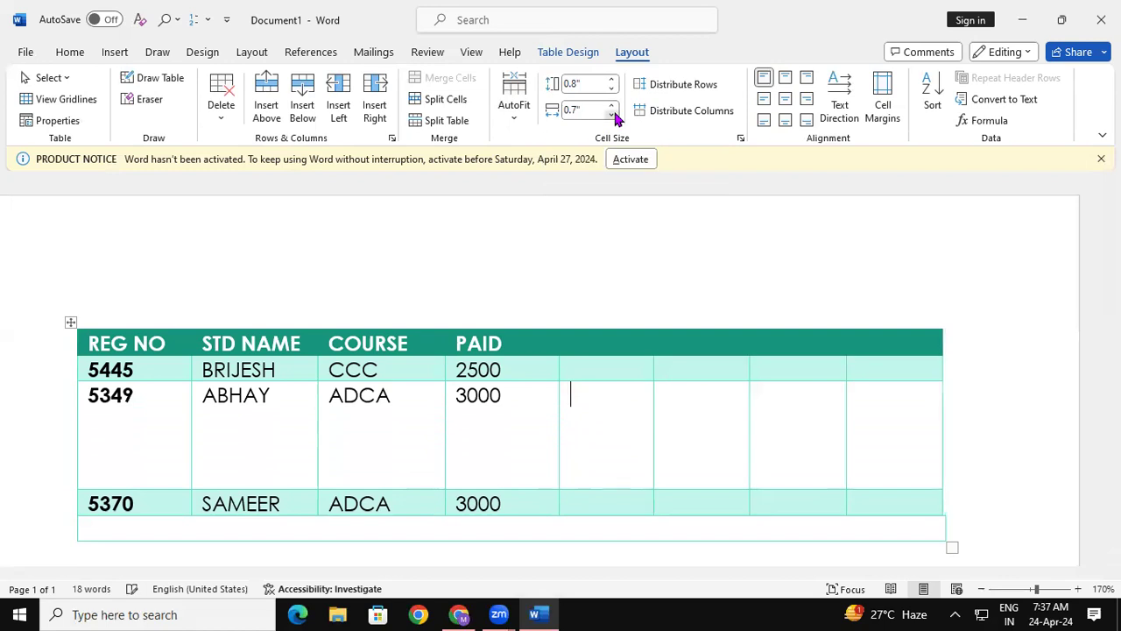
left_click(612, 115)
left_click(612, 106)
left_click(612, 106)
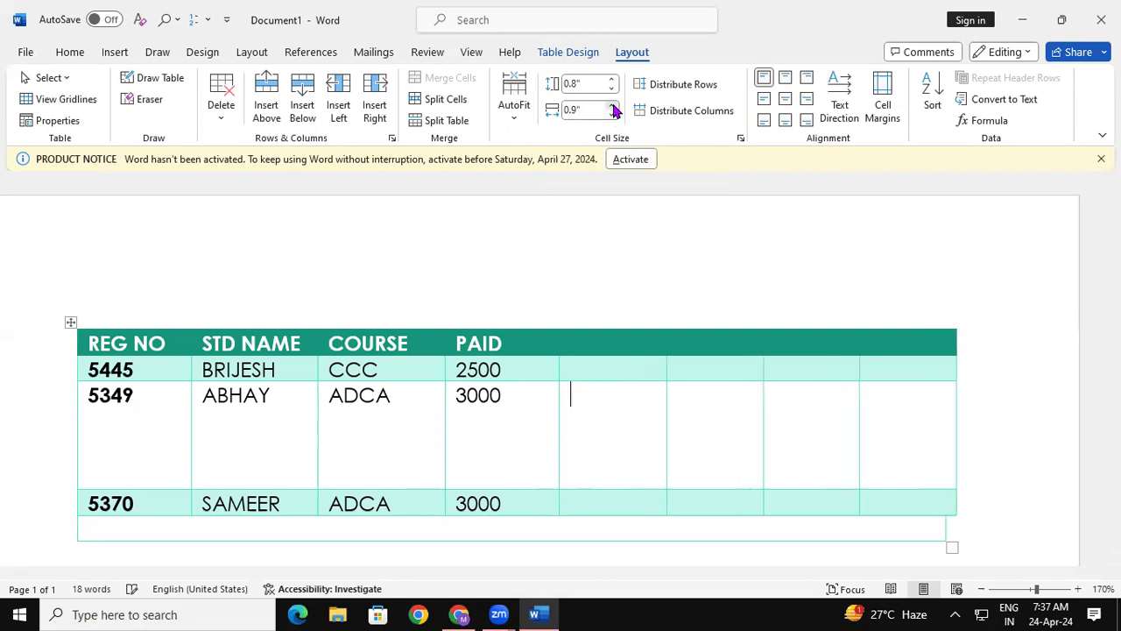
left_click(613, 106)
left_click(612, 106)
left_click(613, 106)
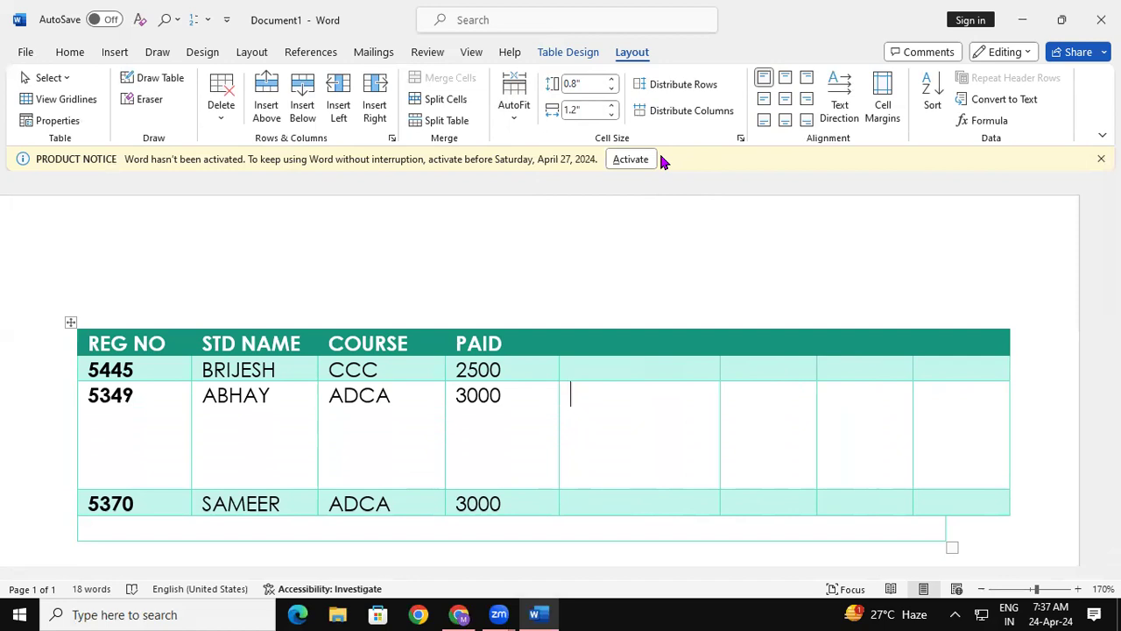
left_click(612, 105)
left_click(612, 105)
left_click(613, 105)
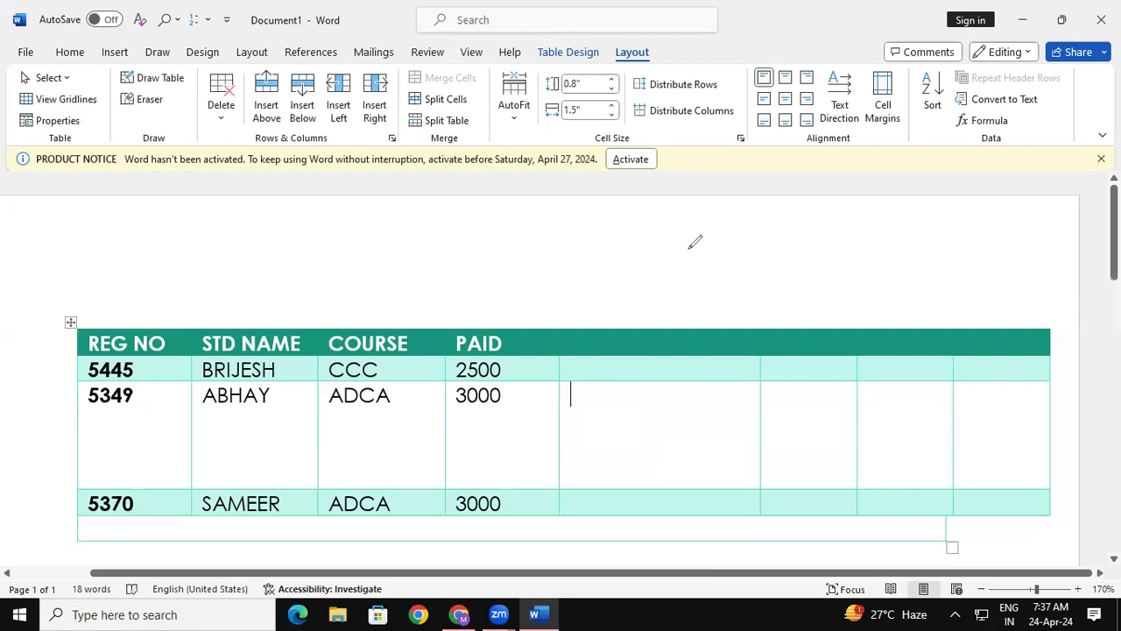
left_click_drag(680, 216, 691, 366)
left_click_drag(741, 197, 765, 324)
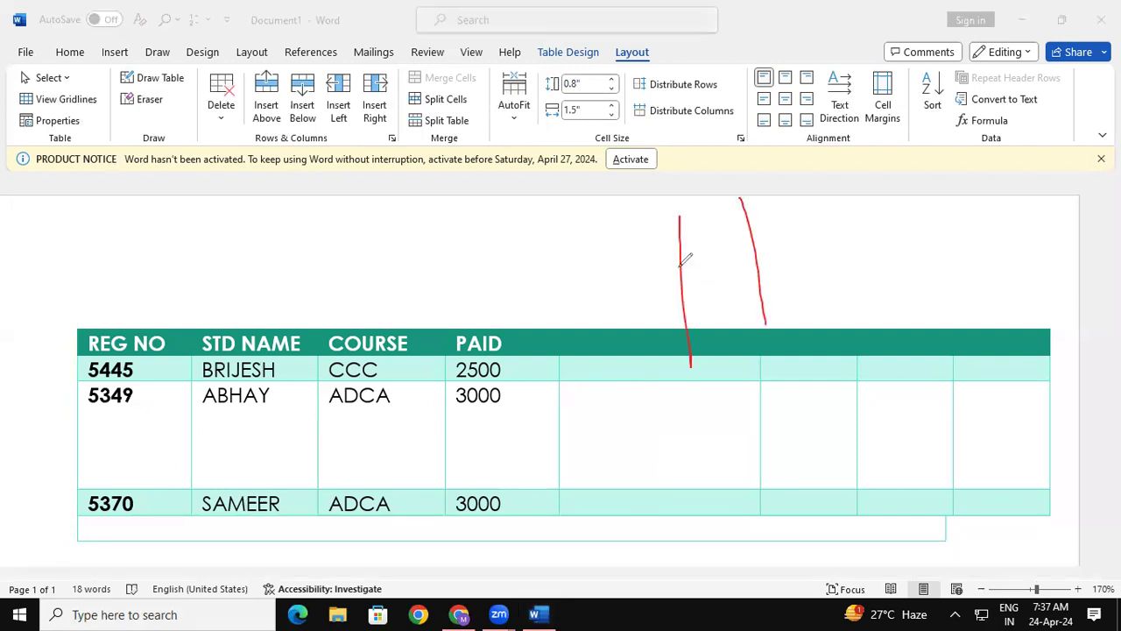
left_click_drag(747, 235, 680, 263)
left_click_drag(759, 265, 677, 295)
mouse_move(510, 207)
left_mouse_down()
mouse_move(517, 245)
mouse_move(465, 263)
mouse_move(473, 294)
mouse_move(513, 295)
mouse_move(570, 375)
left_mouse_up()
mouse_move(551, 194)
left_mouse_down()
mouse_move(615, 256)
mouse_move(573, 277)
mouse_move(587, 338)
left_mouse_up()
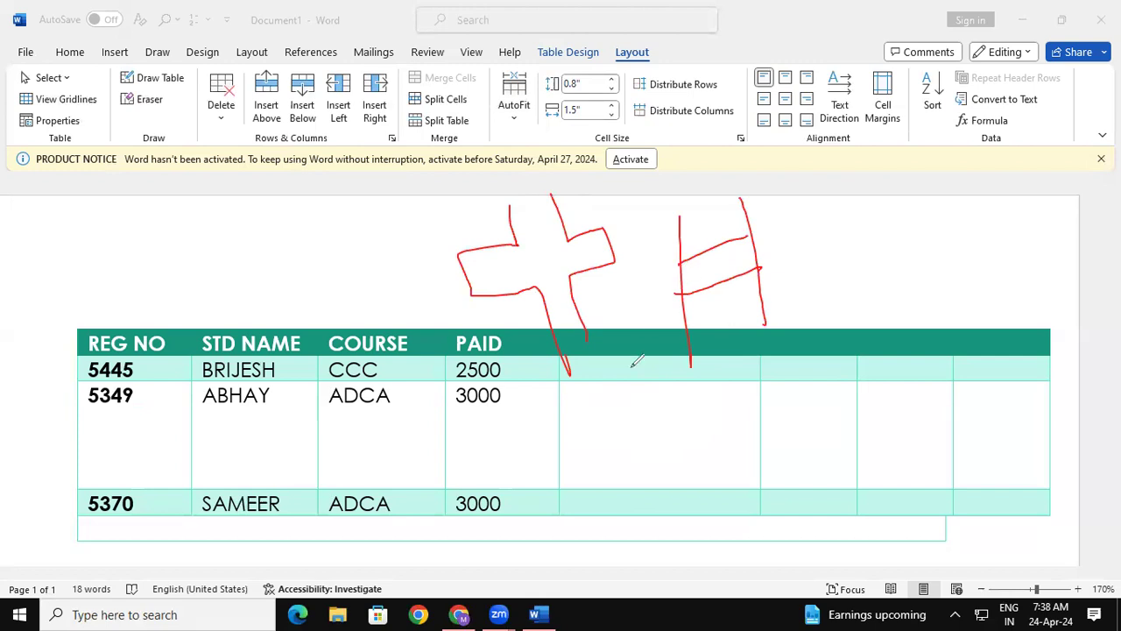
left_click_drag(635, 347, 666, 316)
left_click_drag(651, 431, 705, 398)
mouse_move(655, 491)
left_mouse_down()
mouse_move(692, 495)
mouse_move(659, 537)
left_mouse_up()
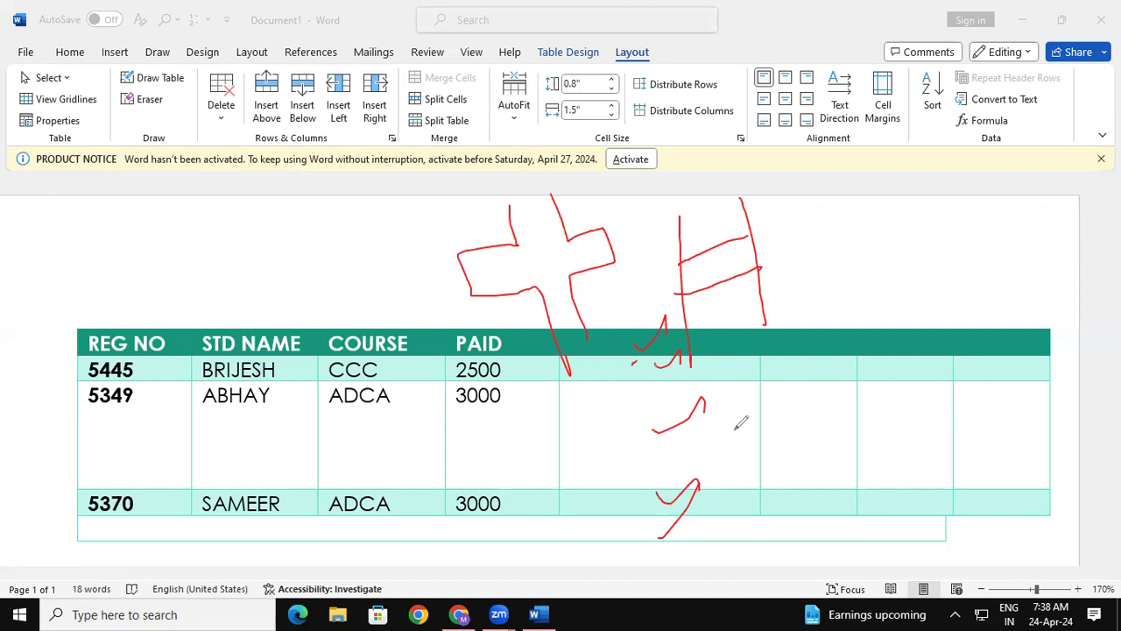
Step: Reduce the width of the first blank column after PAID to 0.6"
left_click(72, 534)
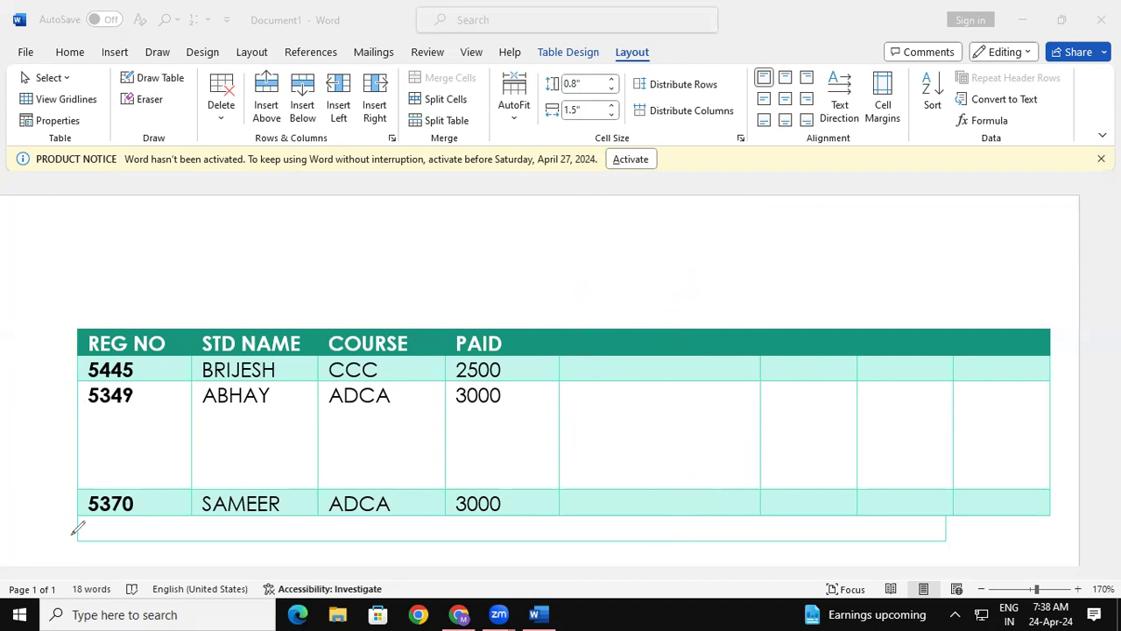
left_click(598, 410)
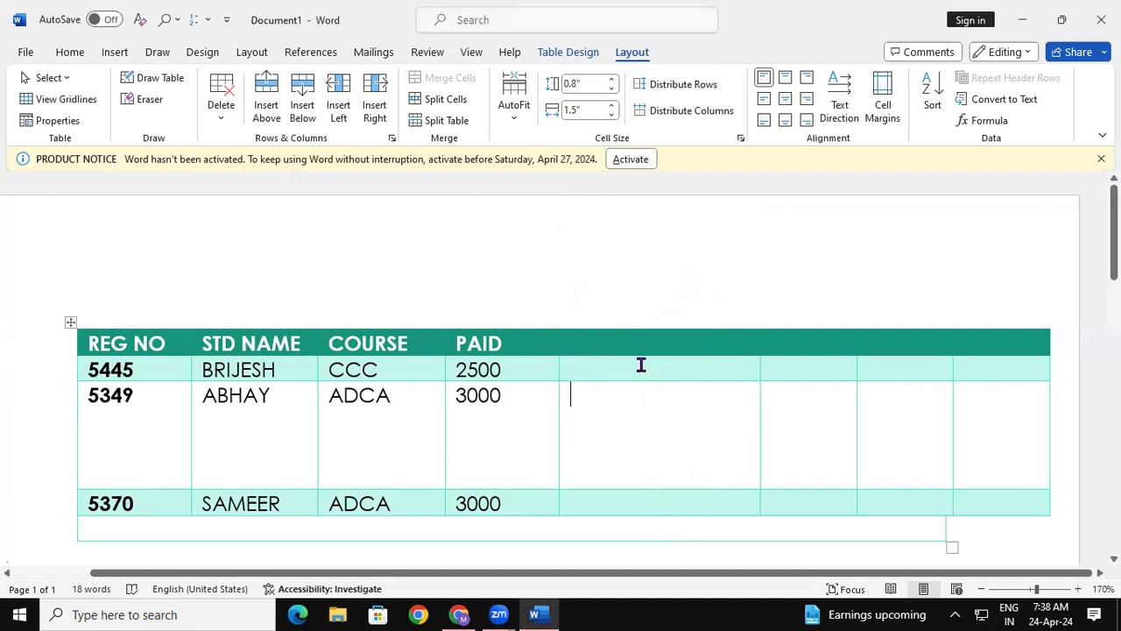
left_click(612, 115)
left_click(611, 115)
left_click(611, 115)
left_click(612, 115)
left_click(611, 114)
left_click(612, 115)
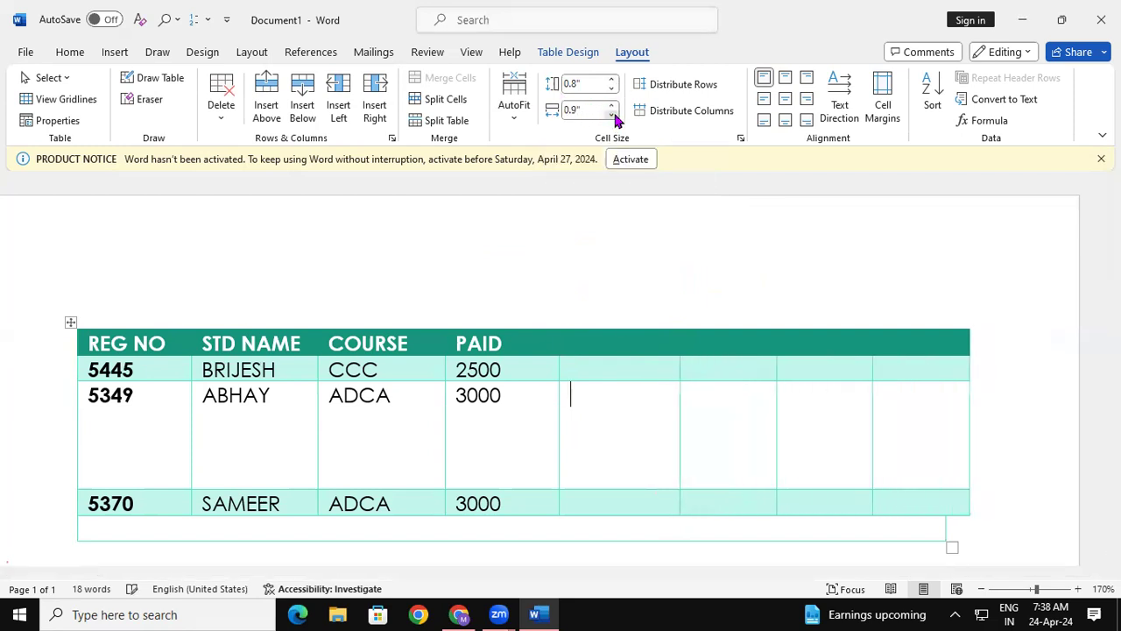
left_click(611, 115)
left_click(611, 115)
left_click(611, 114)
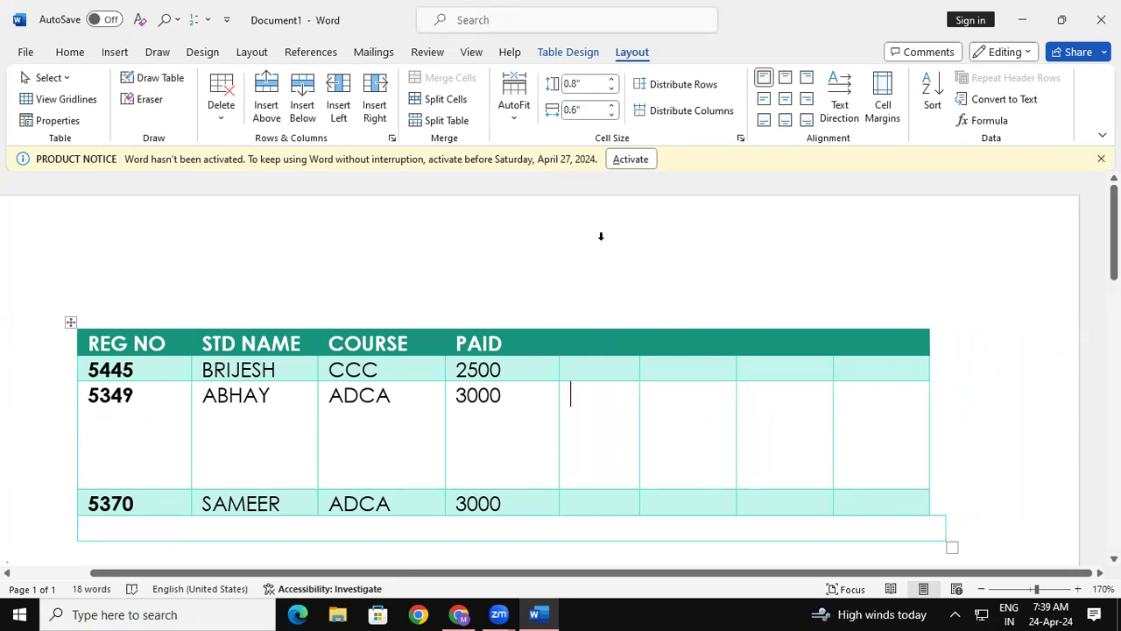
Step: Reduce the height of the second student row to 0.2"
left_click(610, 90)
left_click(611, 89)
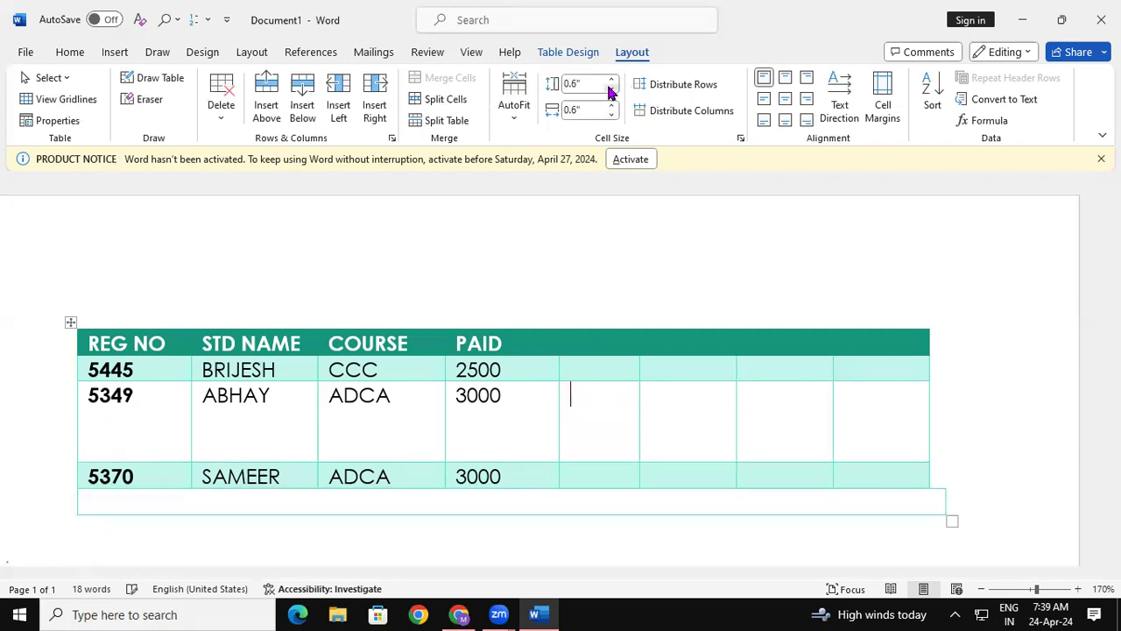
left_click(611, 90)
left_click(610, 90)
left_click(611, 90)
left_click(611, 90)
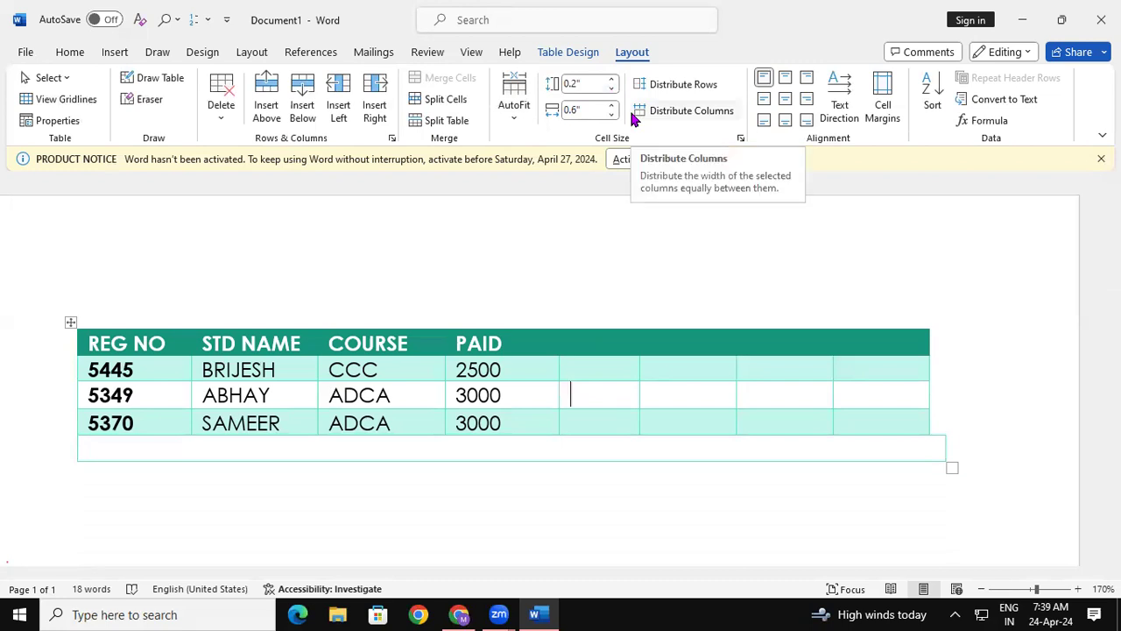
Step: Try drawing extra cells beside the last blank column with Draw Table and undo them
left_click(620, 427)
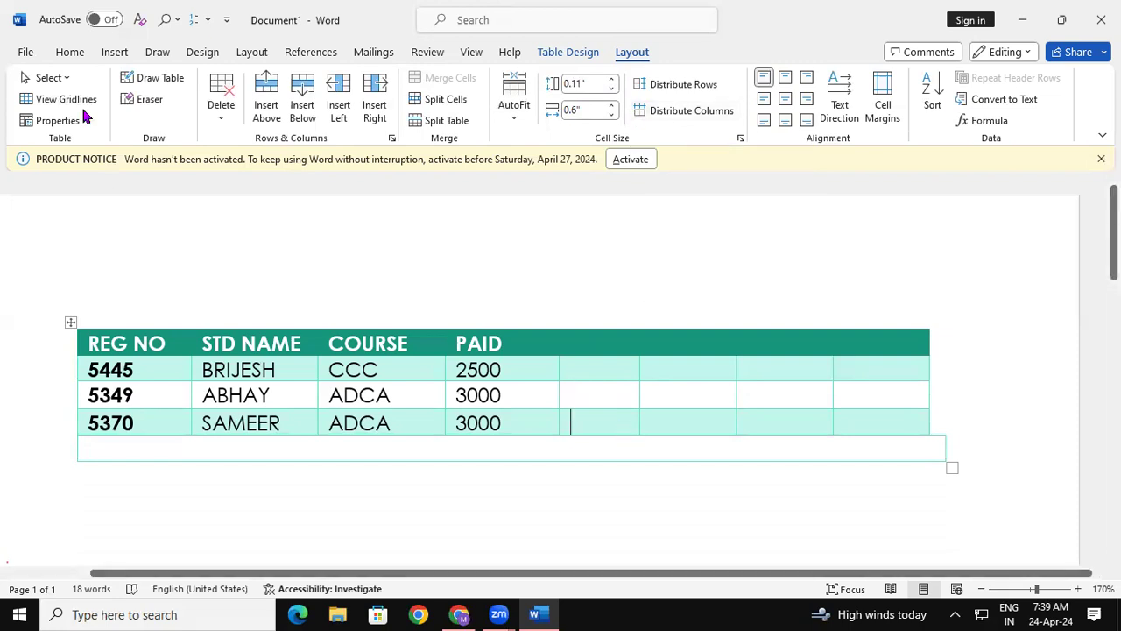
left_click(158, 79)
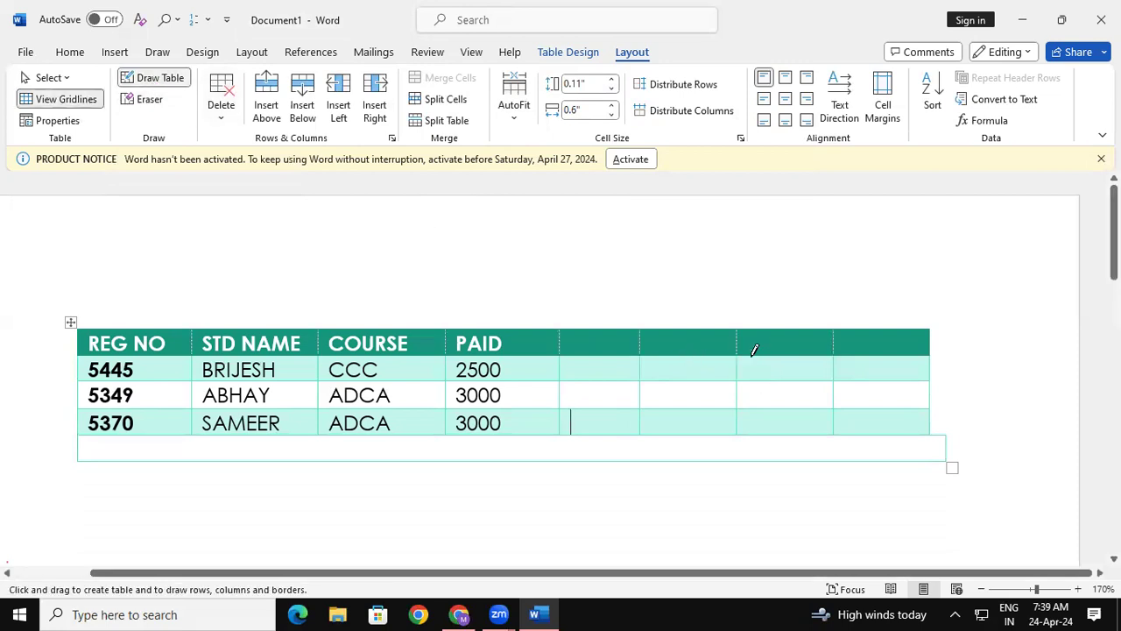
mouse_move(929, 329)
left_mouse_down()
mouse_move(951, 418)
mouse_move(1003, 424)
left_mouse_up()
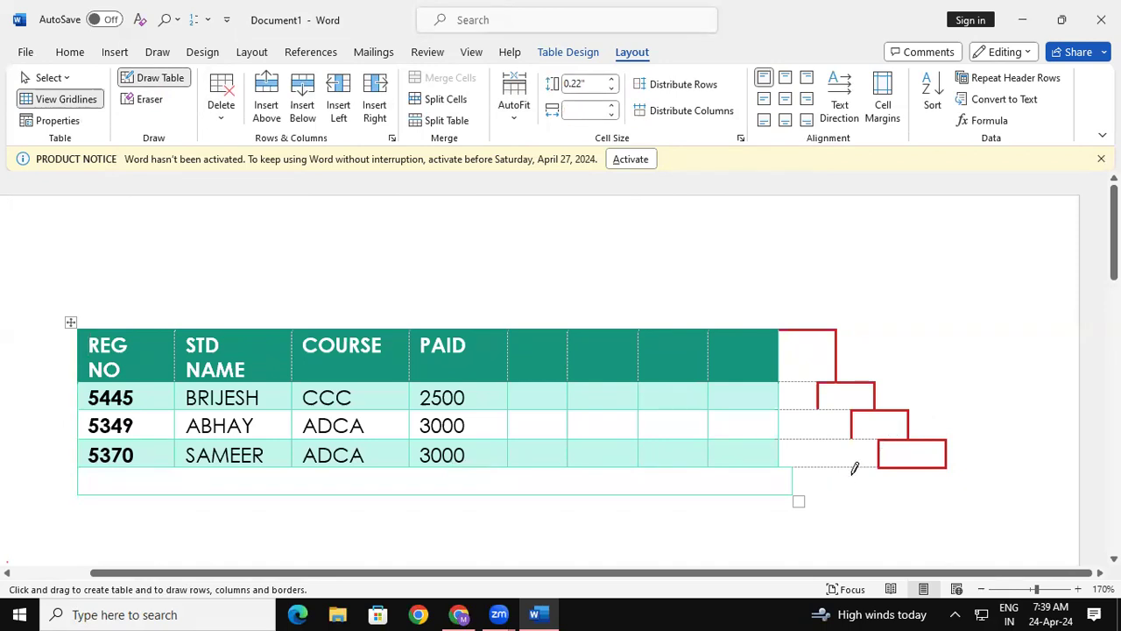
key("ctrl+z")
key("Escape")
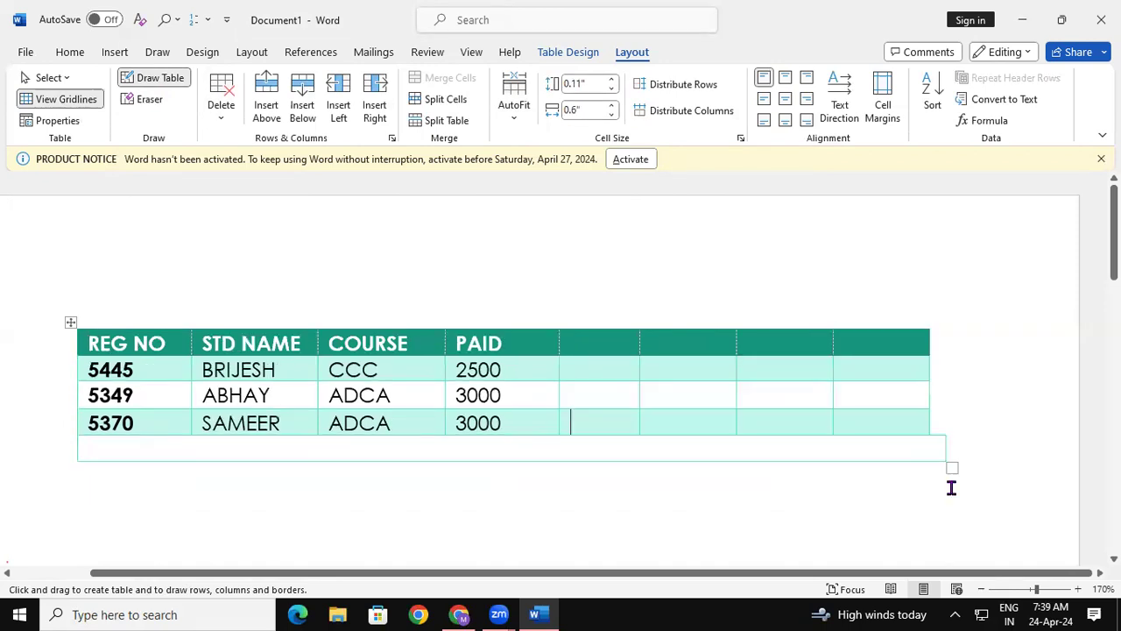
Step: Erase the cell borders across the blank columns after PAID with the Eraser
left_click(935, 378)
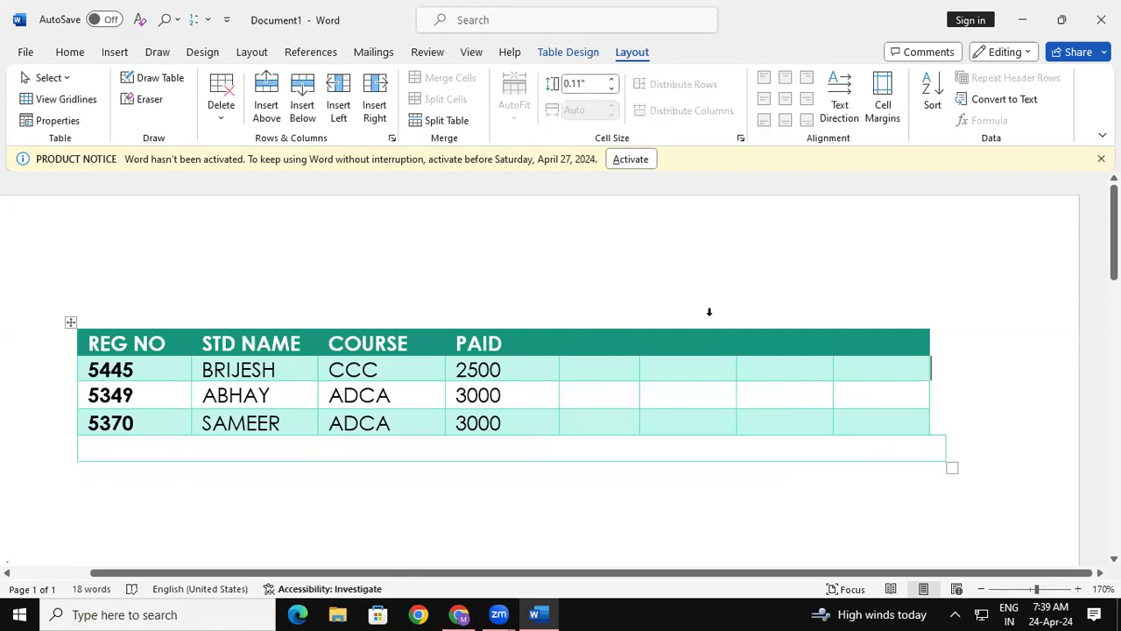
left_click(158, 102)
mouse_move(601, 320)
left_mouse_down()
mouse_move(769, 414)
mouse_move(932, 437)
left_mouse_up()
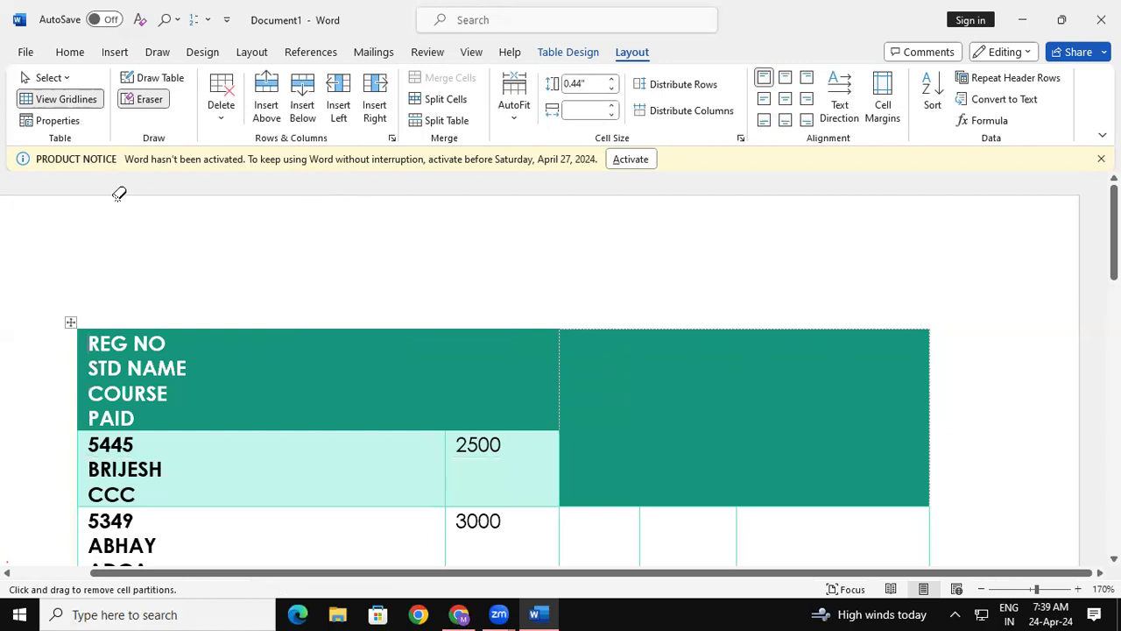
Step: Erase the bottom border of the merged blank row and the cells of the last student row with the Eraser
scroll(953, 332, "down", 6)
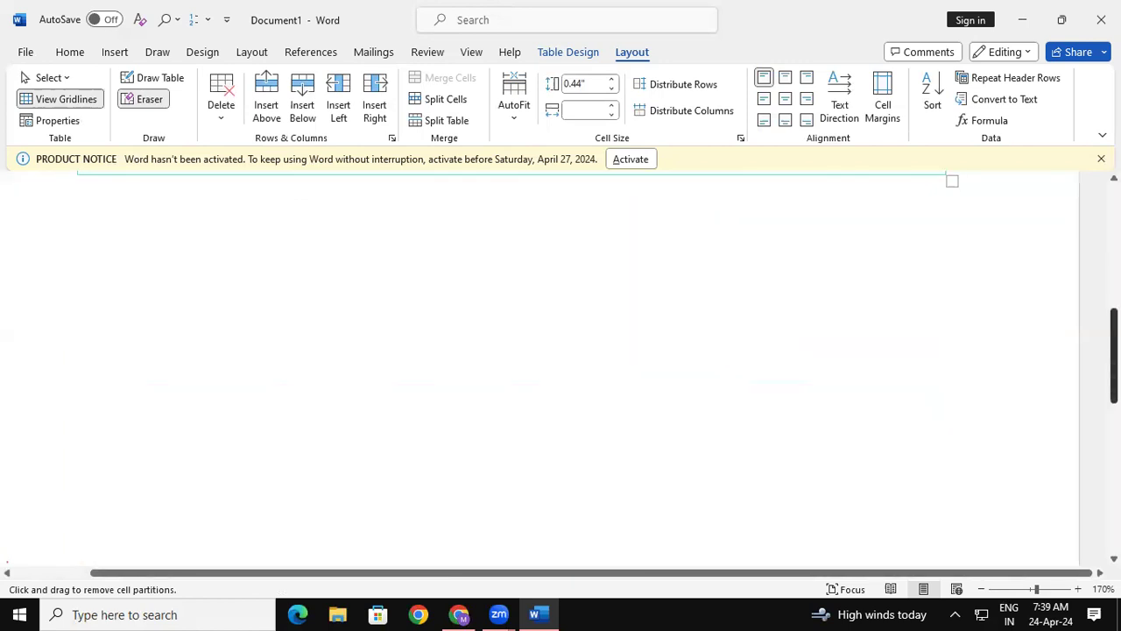
scroll(953, 338, "up", 2)
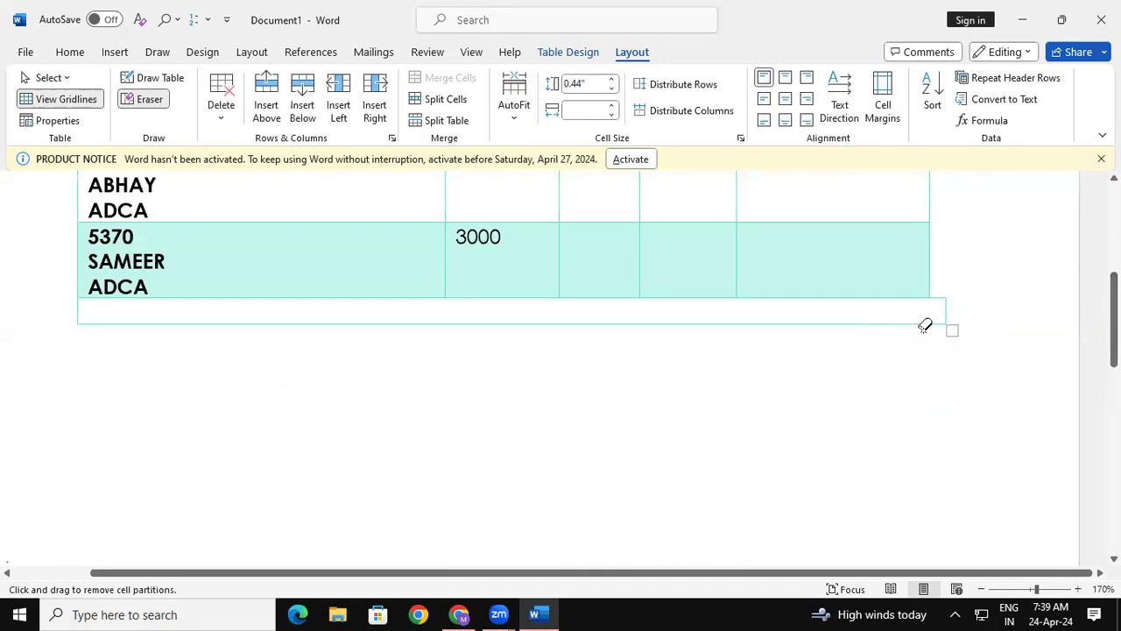
left_click_drag(370, 319, 941, 318)
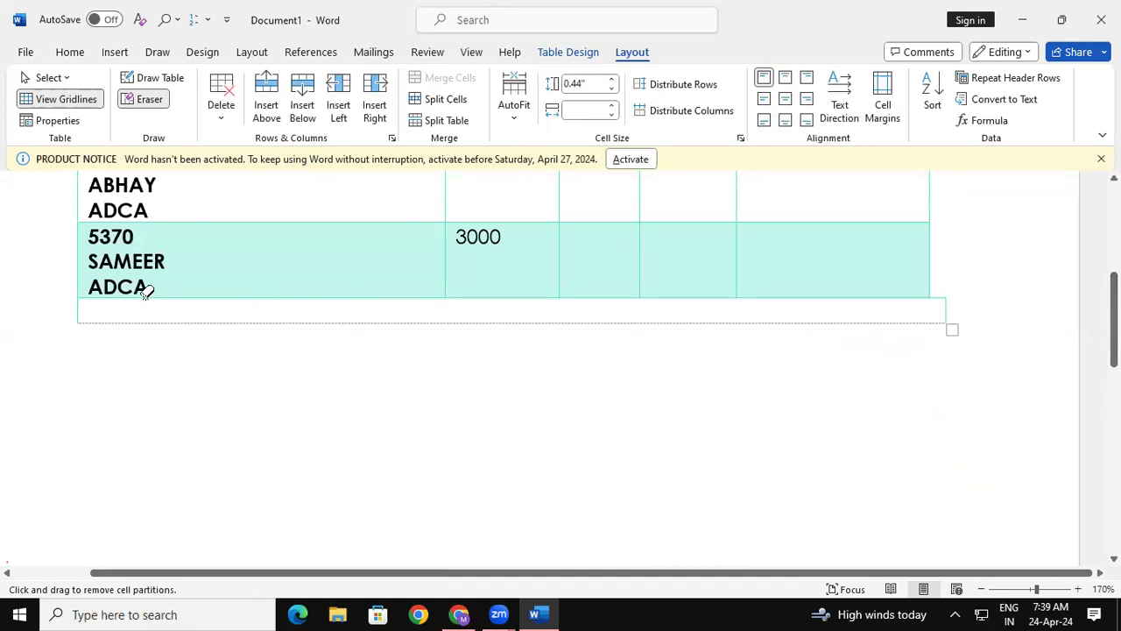
left_click_drag(93, 240, 1009, 283)
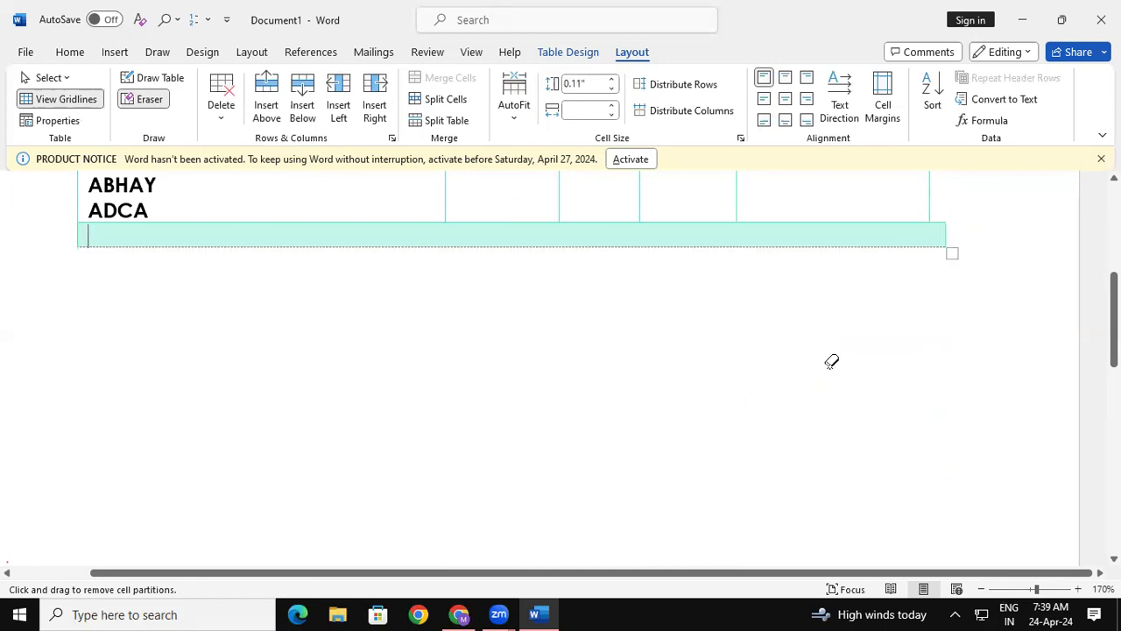
key("Escape")
Step: Undo the erasures, row height and column width changes, cell merge and inserted blank row below the last student row
scroll(884, 453, "up", 4)
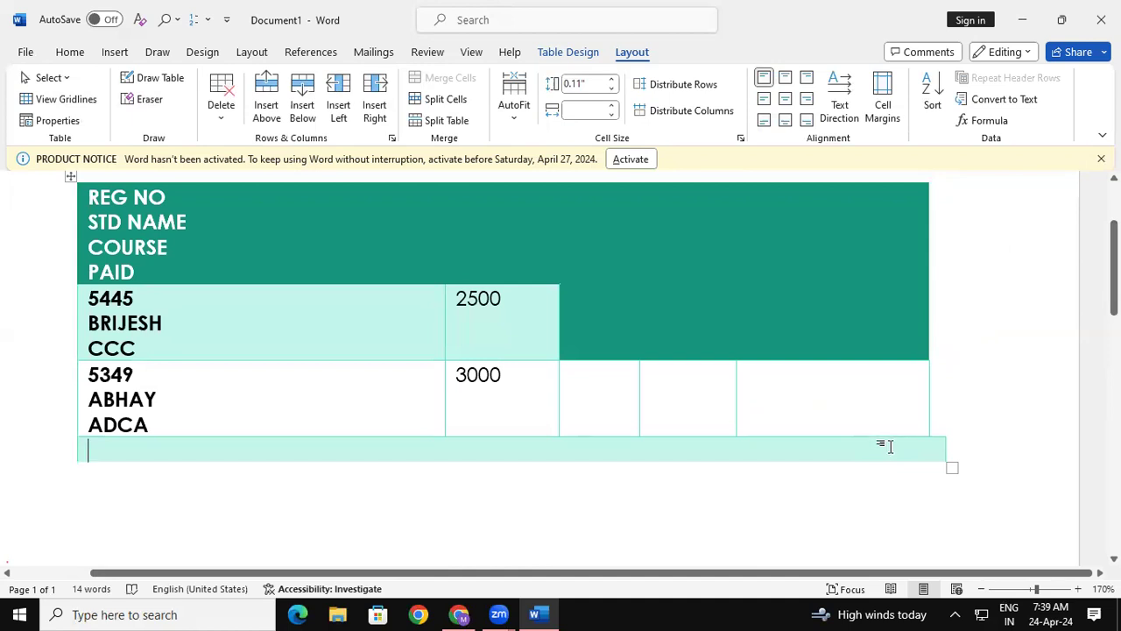
key("ctrl+z")
key("ctrl+z")
key("ctrl+z")
key("ctrl+z")
key("ctrl+z")
key("ctrl+z")
key("ctrl+z")
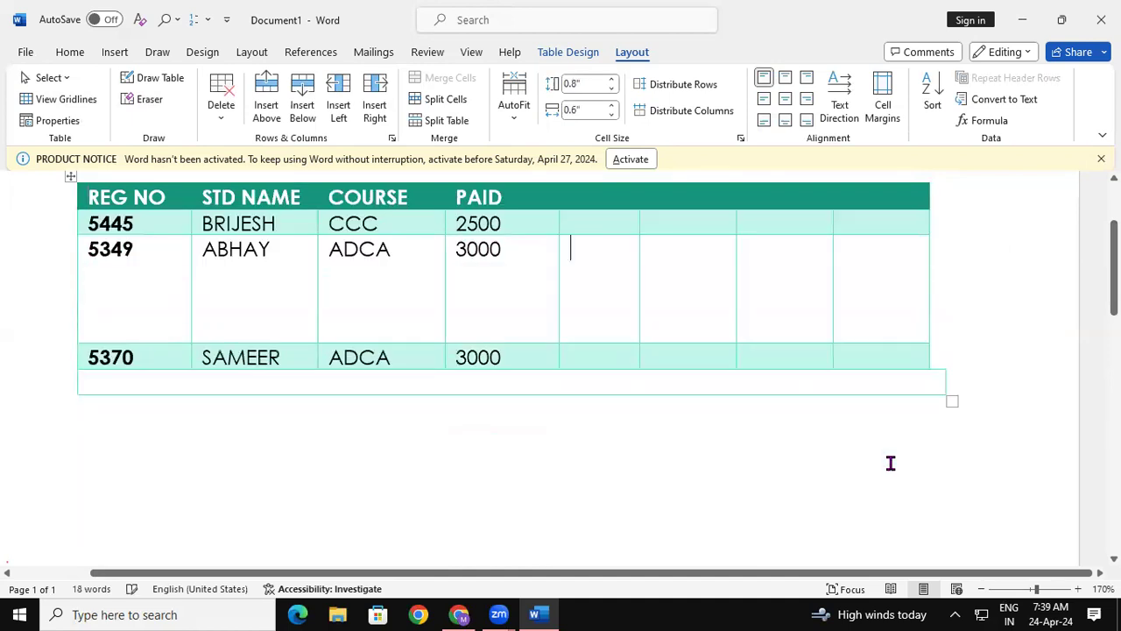
key("ctrl+z")
key("ctrl+z")
key("ctrl+z")
key("ctrl+z")
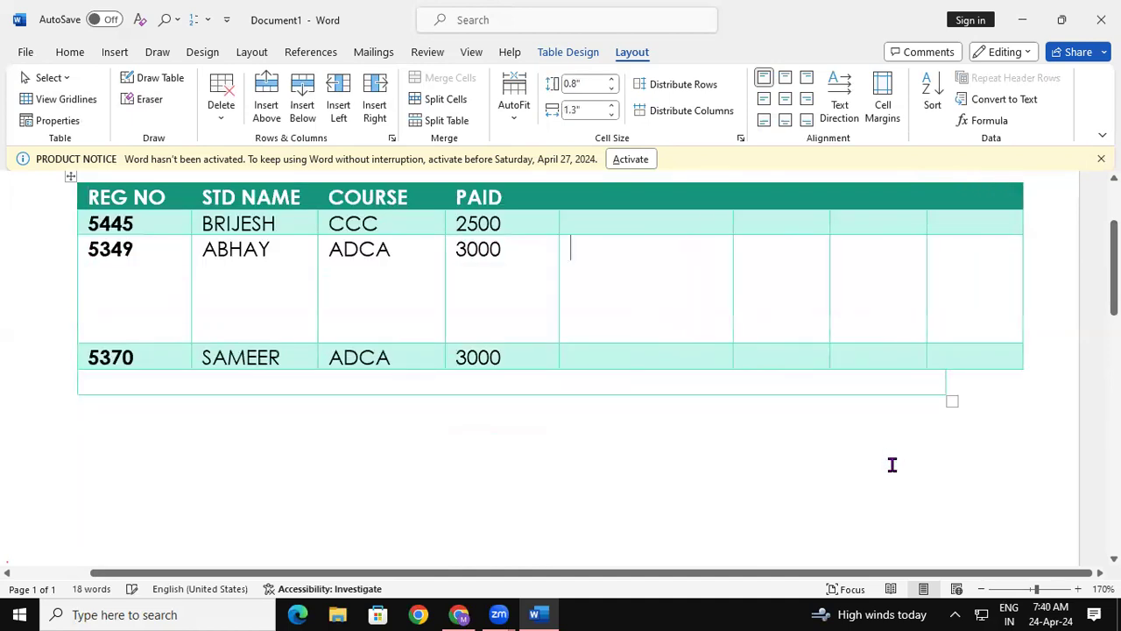
key("ctrl+z")
key("ctrl+z")
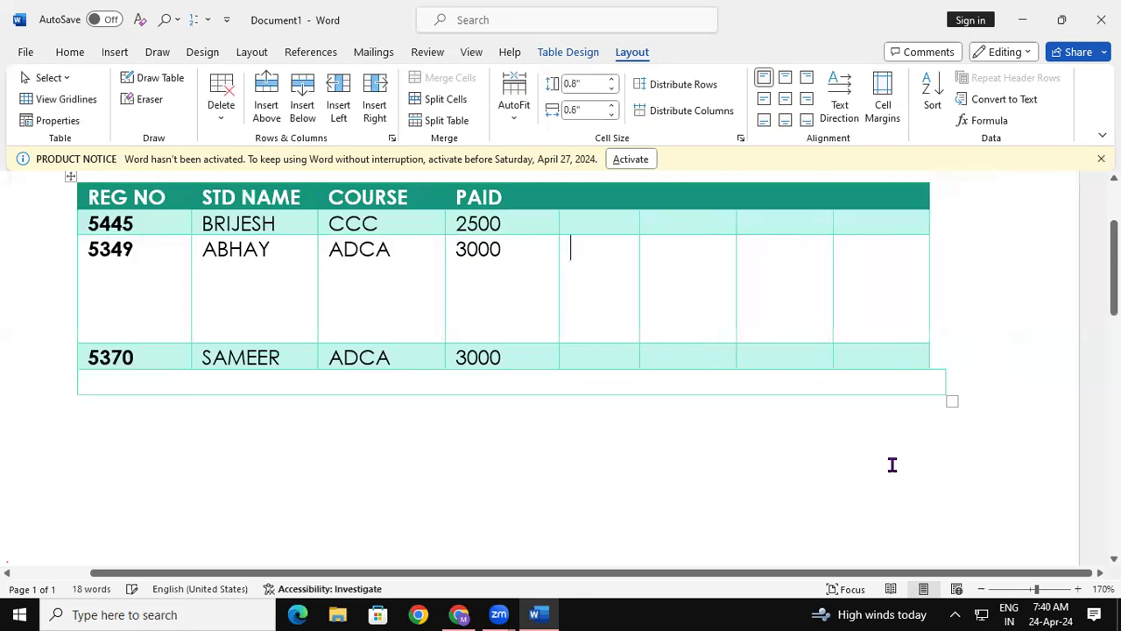
key("ctrl+z")
key("ctrl+z")
key("ctrl+z")
key("ctrl+z")
key("ctrl+z")
key("ctrl+z")
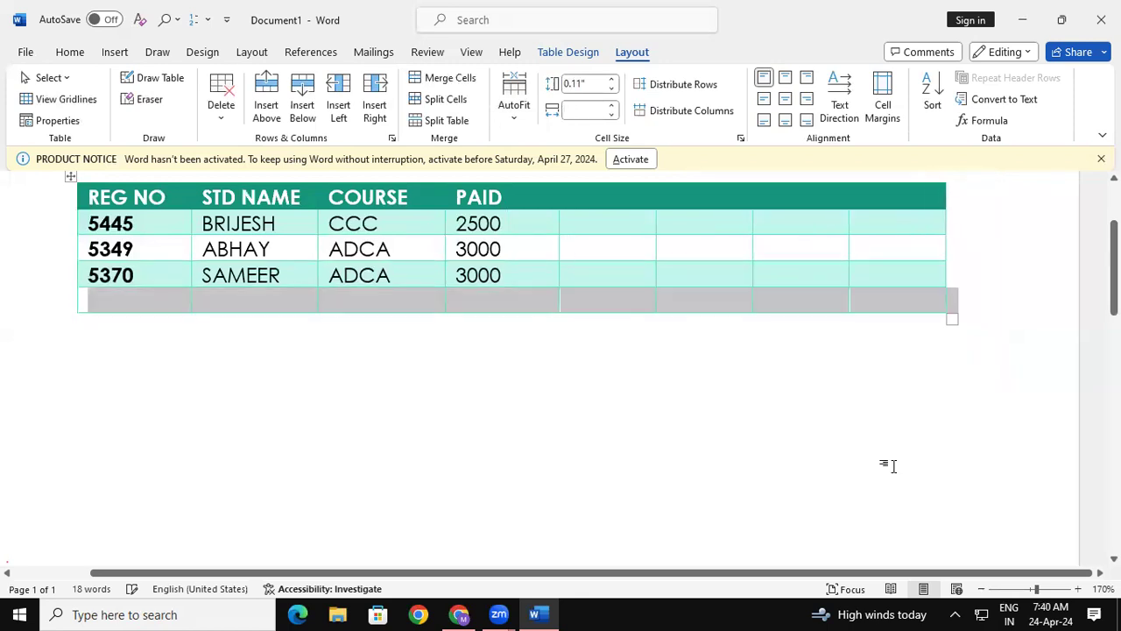
left_click(783, 303)
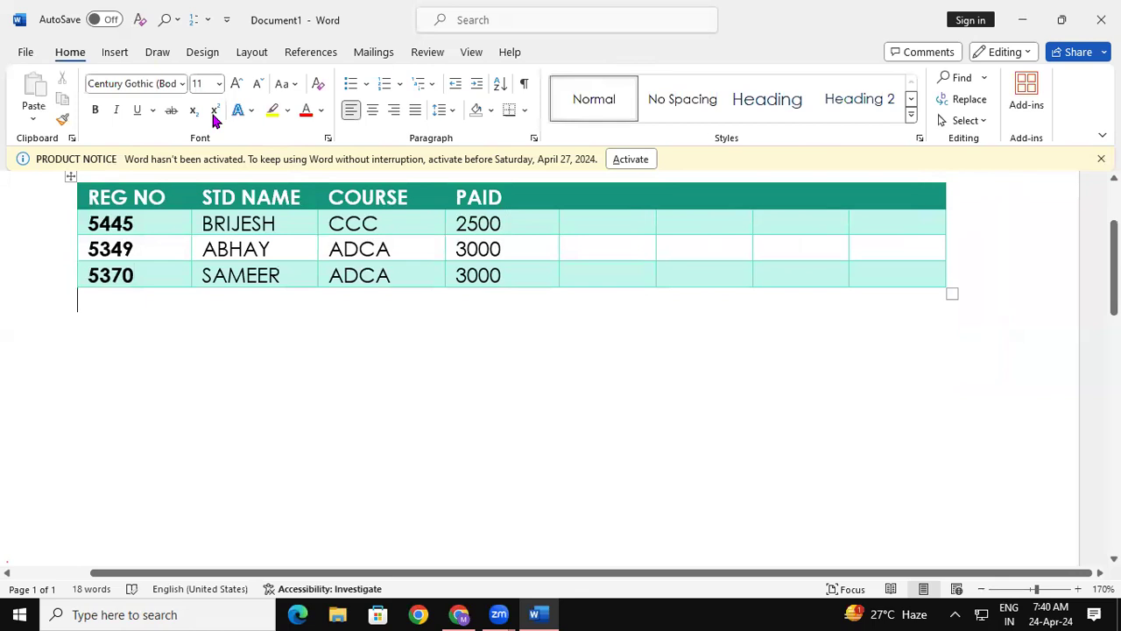
Step: Erase the borders between the blank columns after PAID again, sweeping from the header down to the last student row
left_click(548, 205)
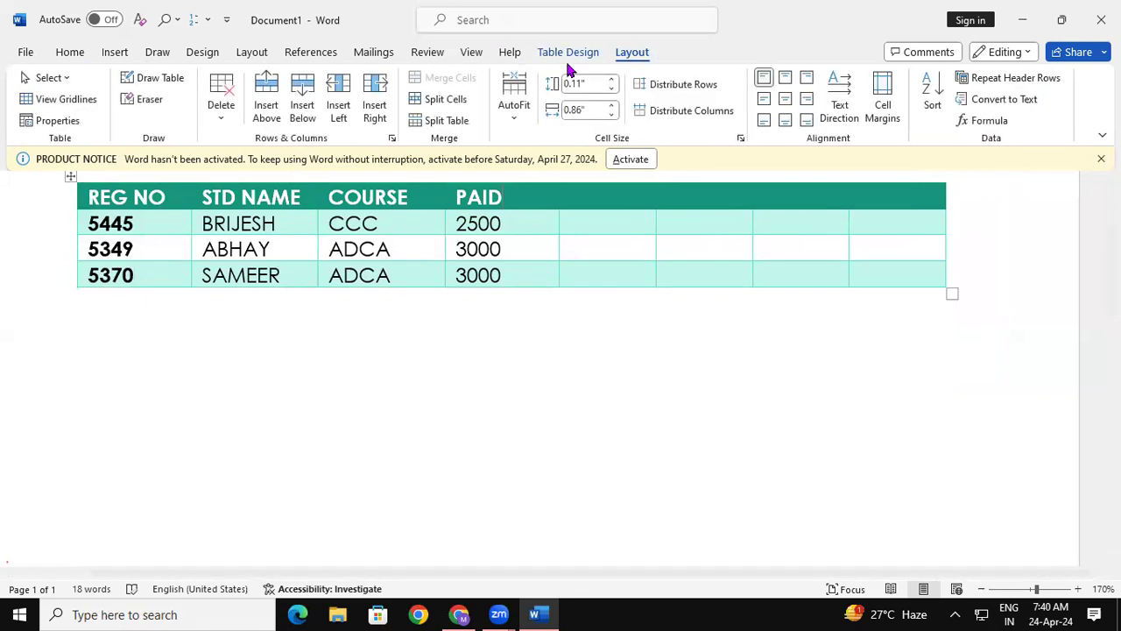
left_click(151, 99)
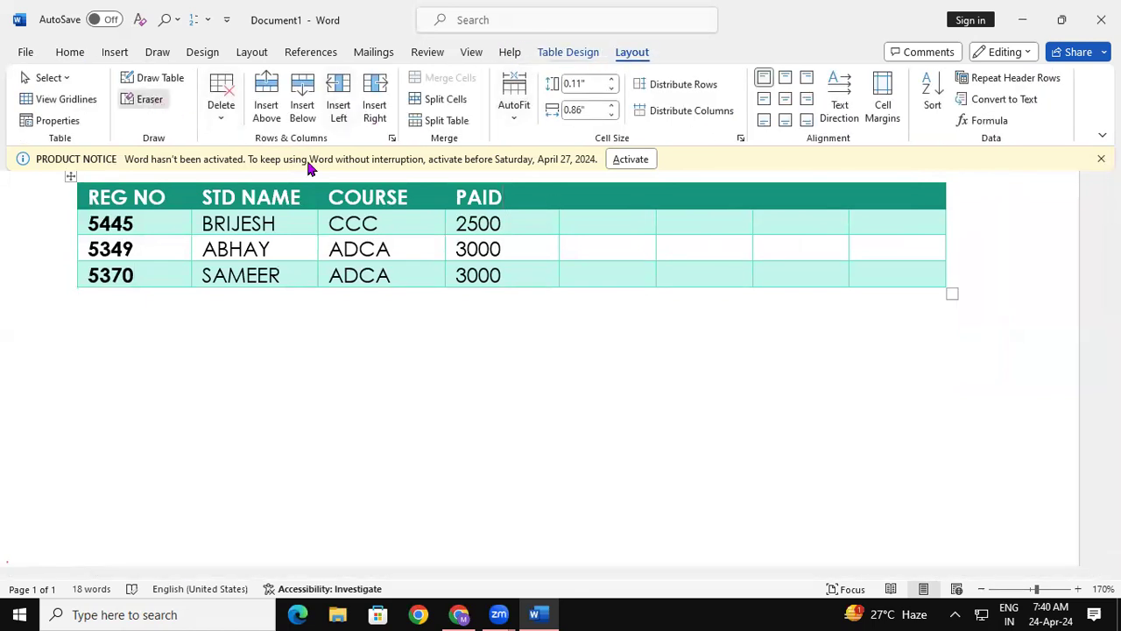
mouse_move(653, 188)
left_mouse_down()
mouse_move(859, 272)
mouse_move(907, 280)
left_mouse_up()
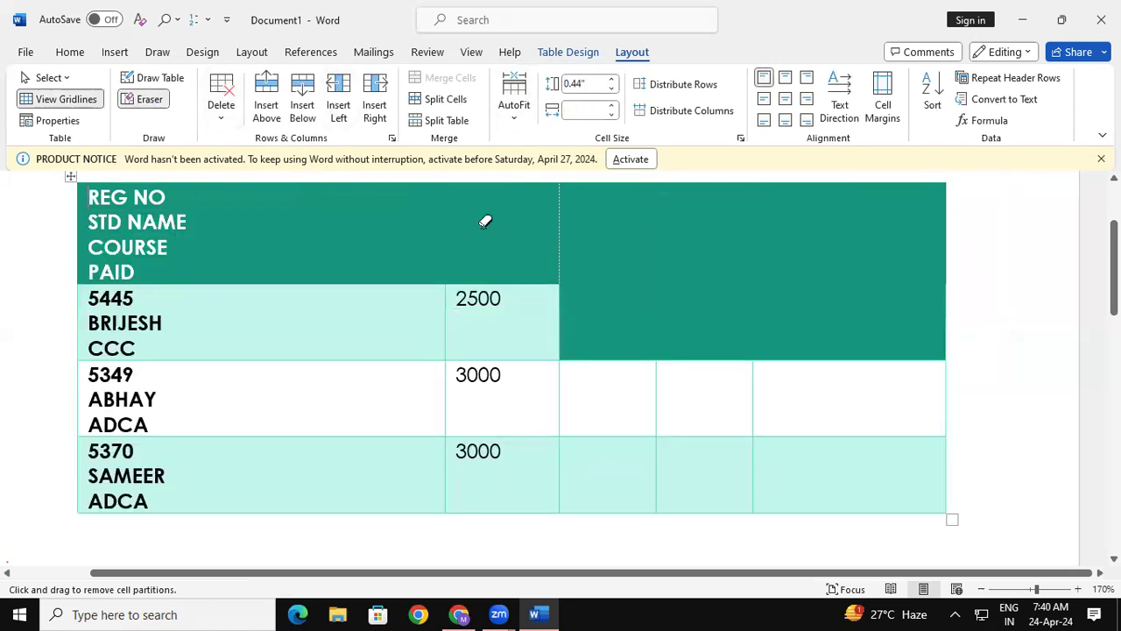
Step: Try deleting the merged header cell through Delete Cells, cancel it, and undo the border erasure
left_click(69, 85)
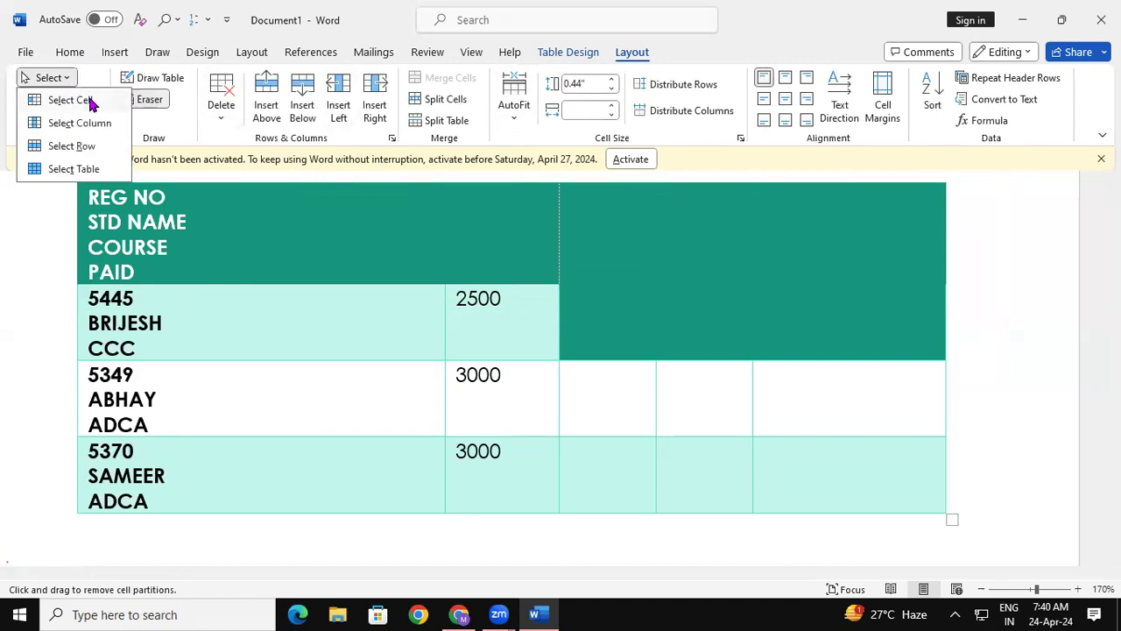
left_click(71, 100)
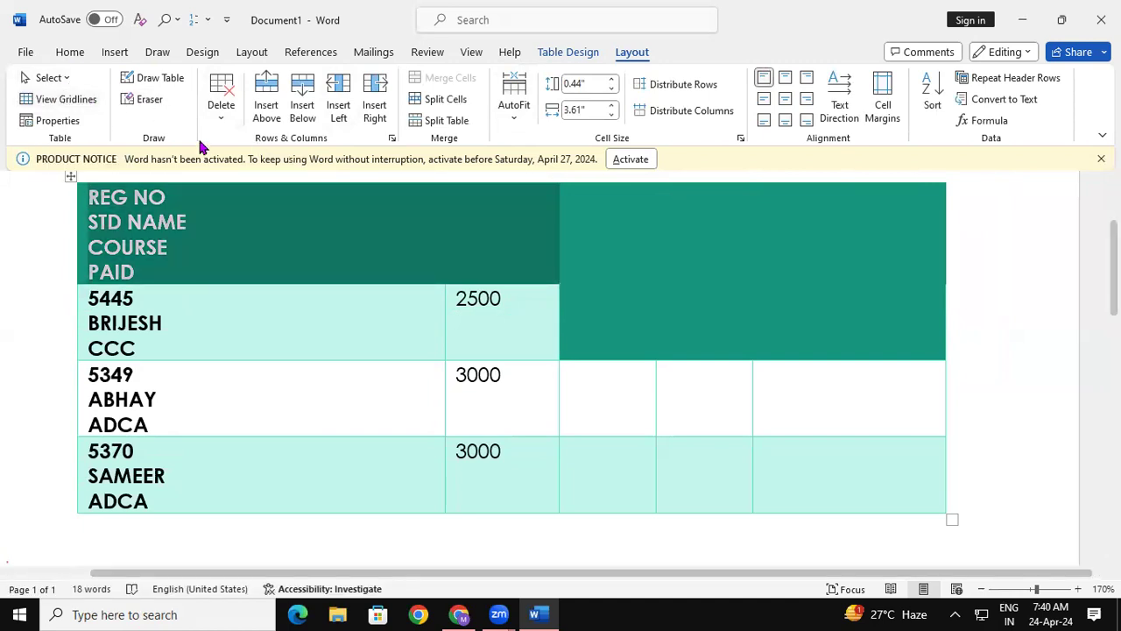
left_click(143, 99)
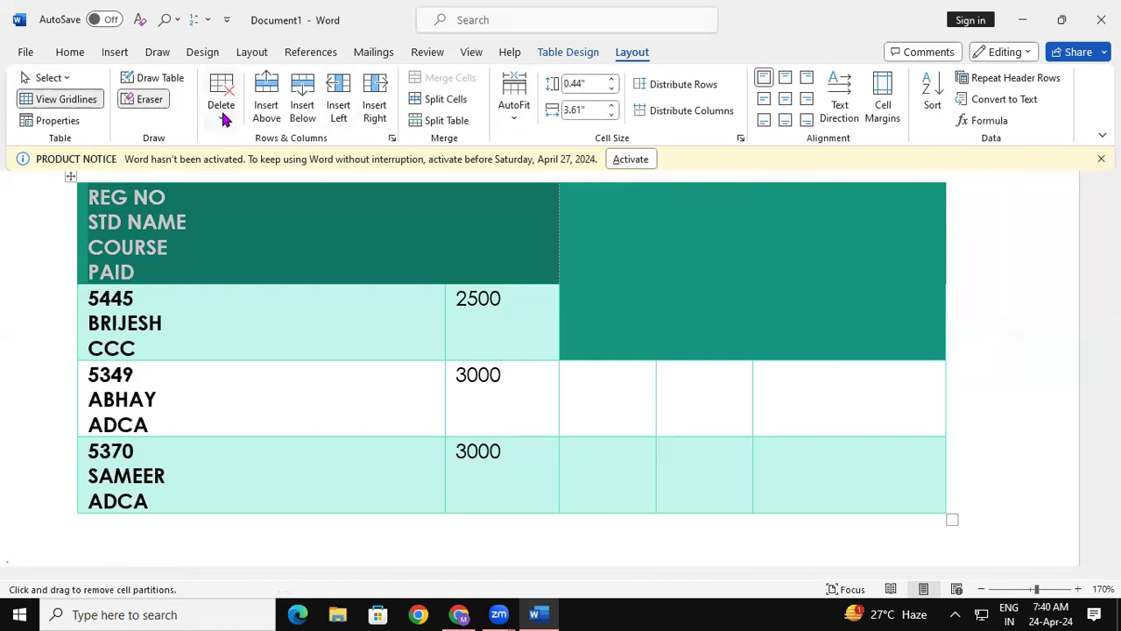
left_click(223, 118)
left_click(250, 145)
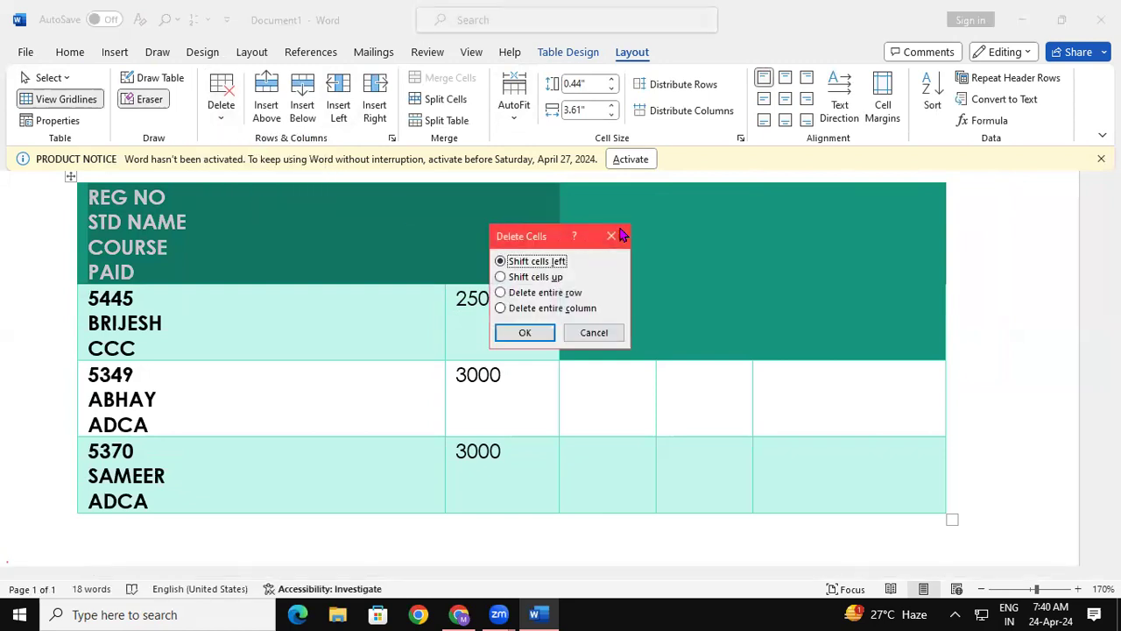
left_click(594, 332)
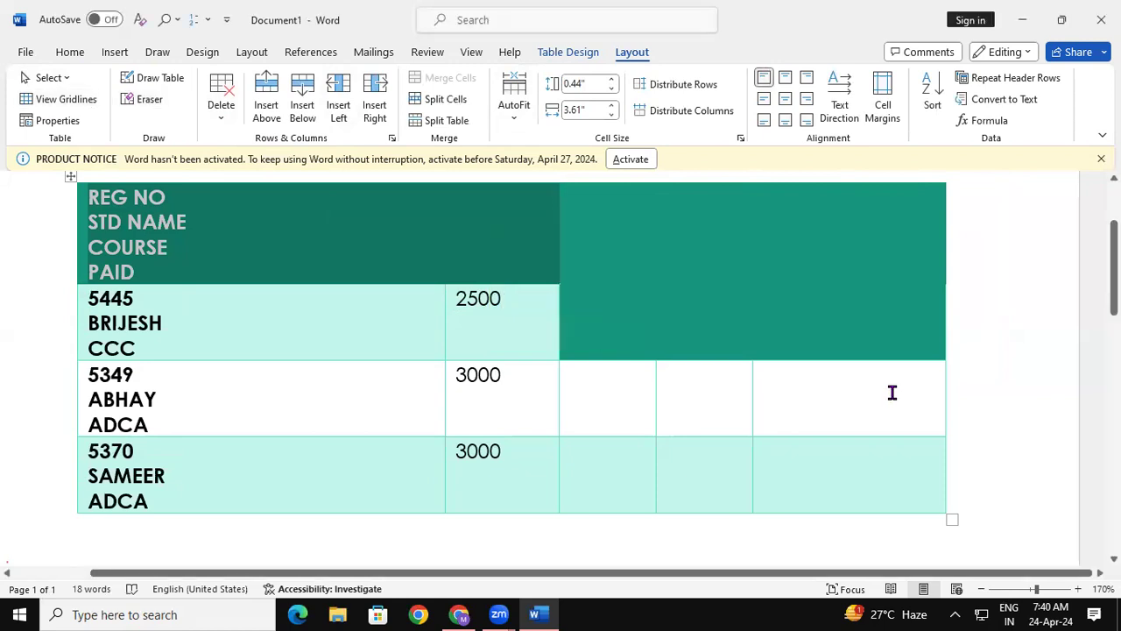
key("ctrl+z")
left_click(819, 350)
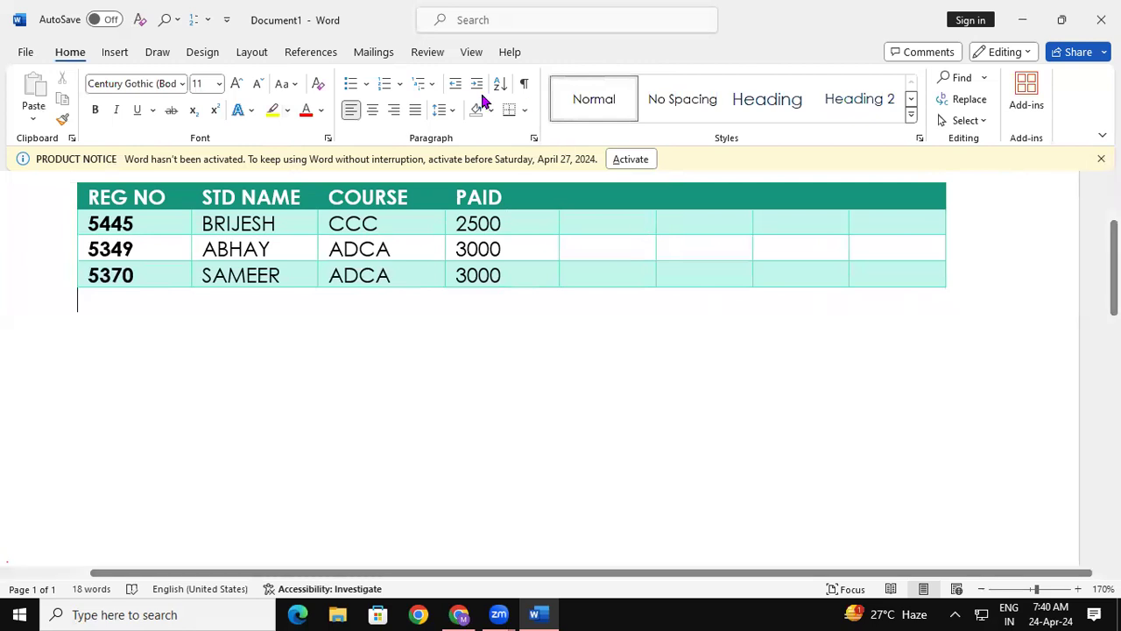
Step: Delete the first two blank columns after PAID
left_click(586, 238)
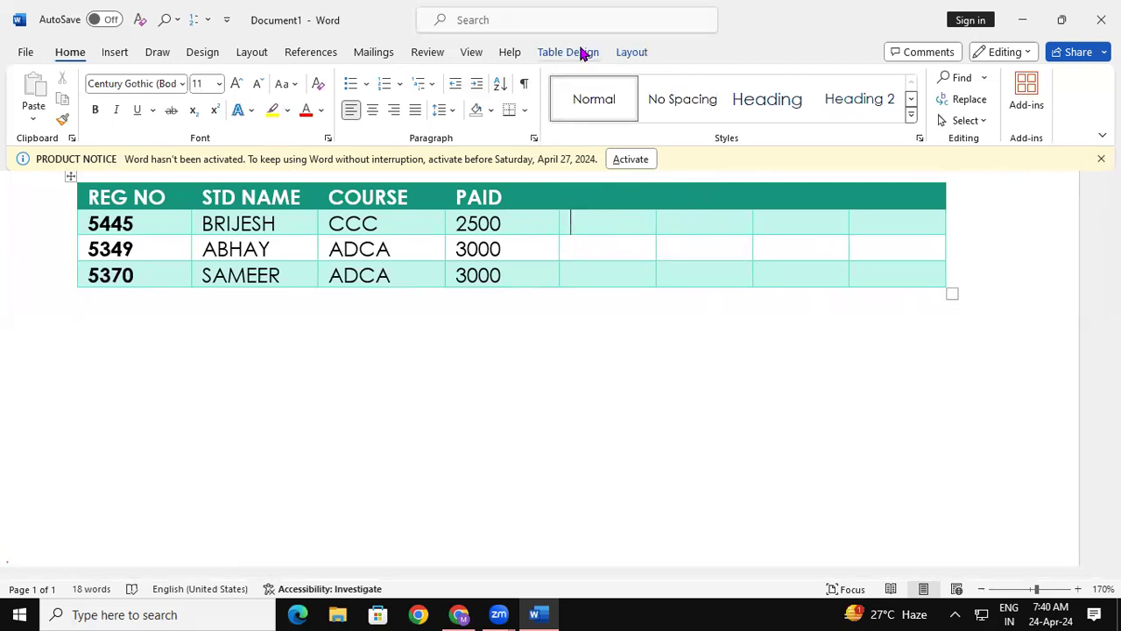
left_click(634, 55)
left_click(221, 96)
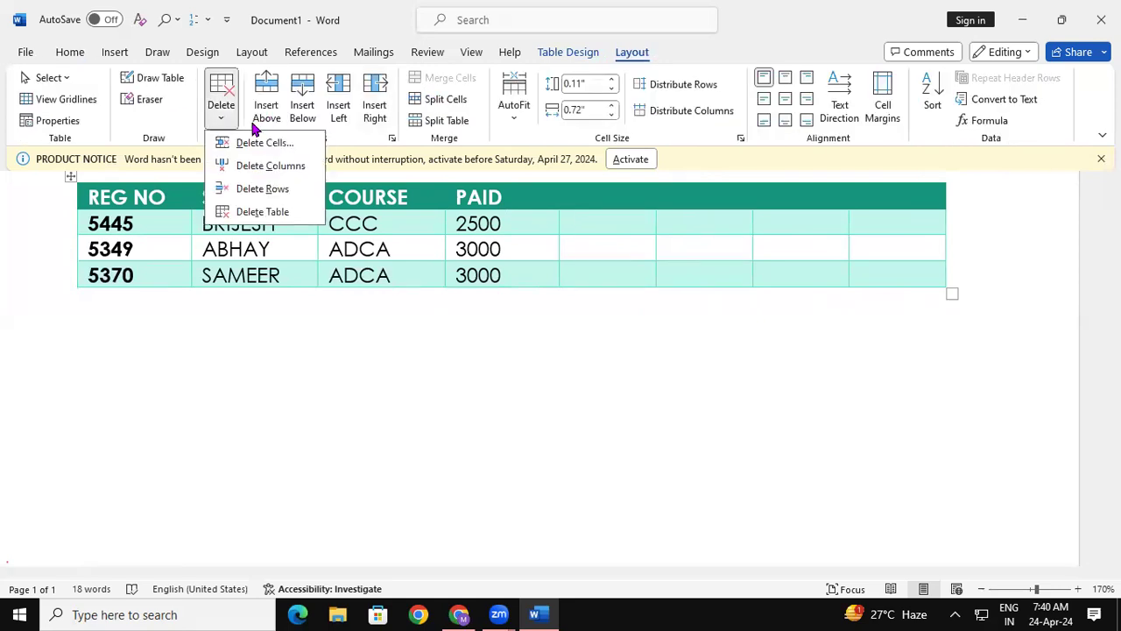
left_click(275, 170)
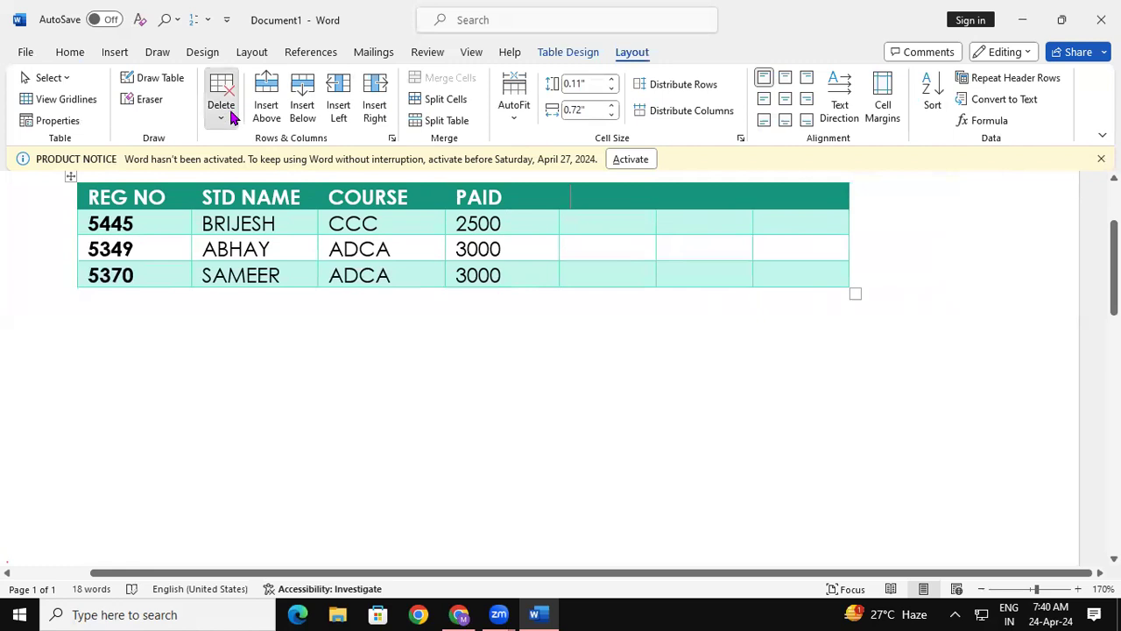
left_click(220, 98)
left_click(265, 167)
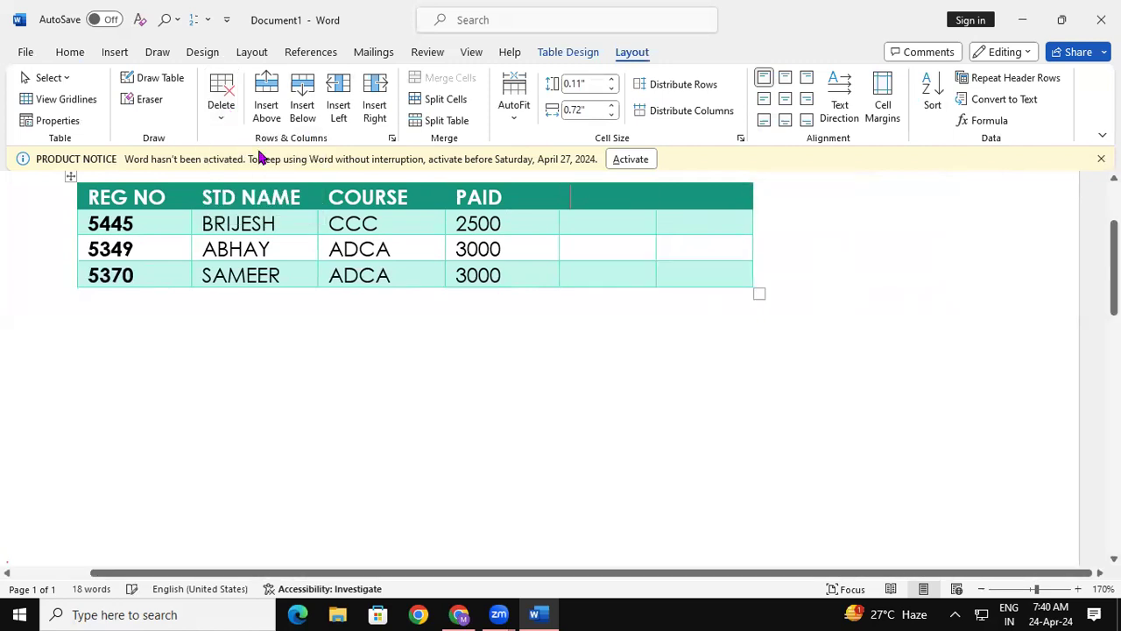
Step: Delete one more blank column after PAID, and draw a red-bordered column beside the table with its first two row lines
left_click(221, 105)
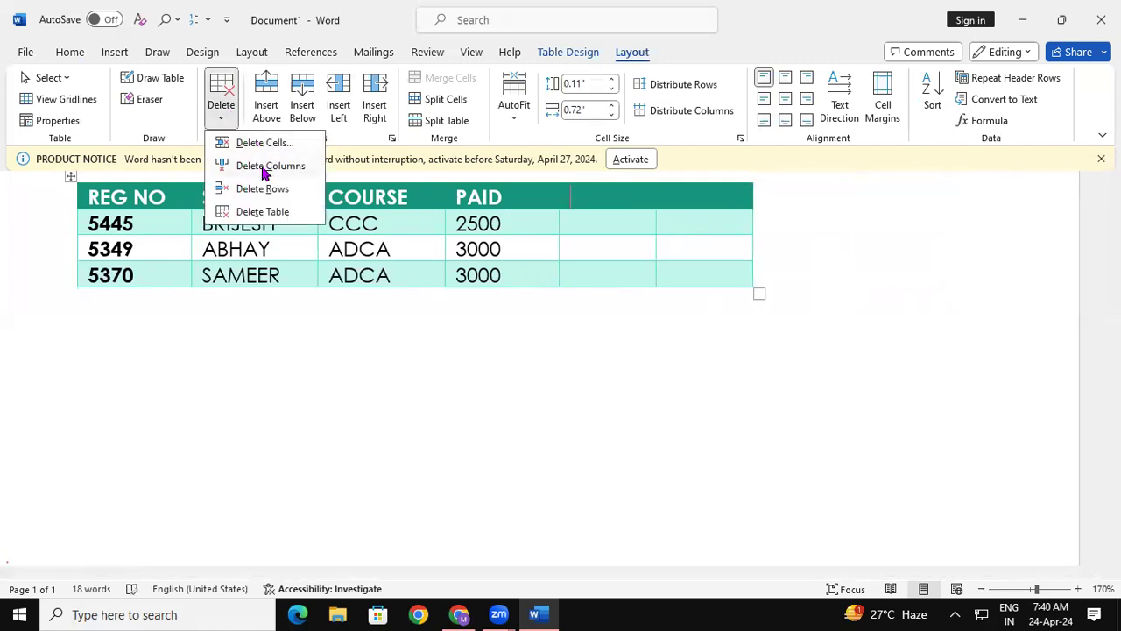
left_click(265, 170)
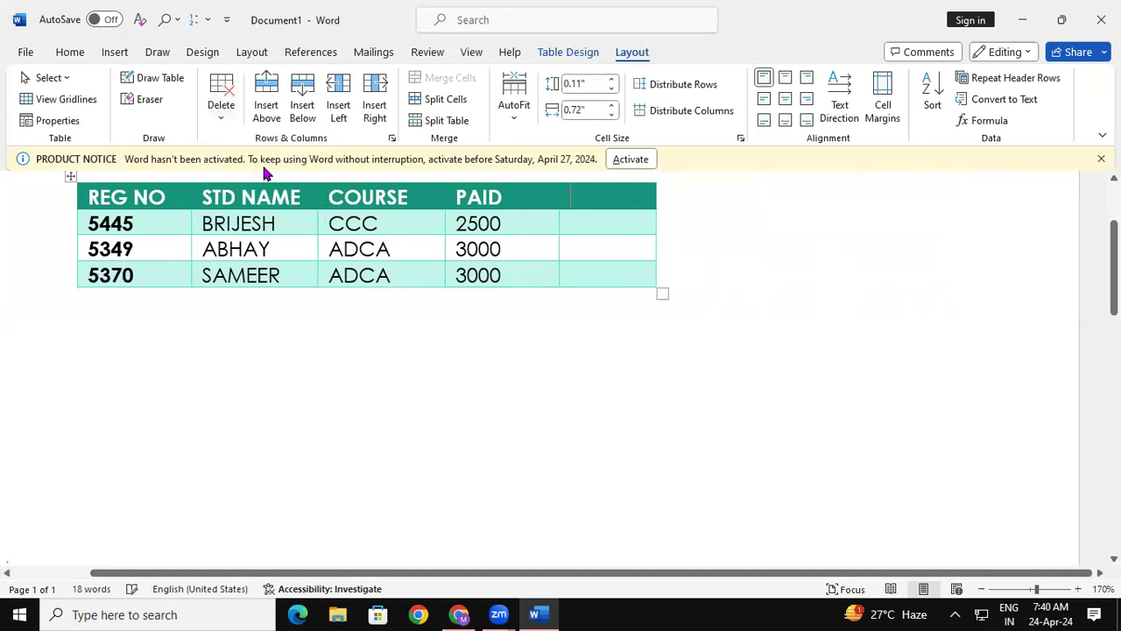
left_click(175, 78)
mouse_move(673, 224)
left_mouse_down()
mouse_move(719, 277)
mouse_move(758, 277)
left_mouse_up()
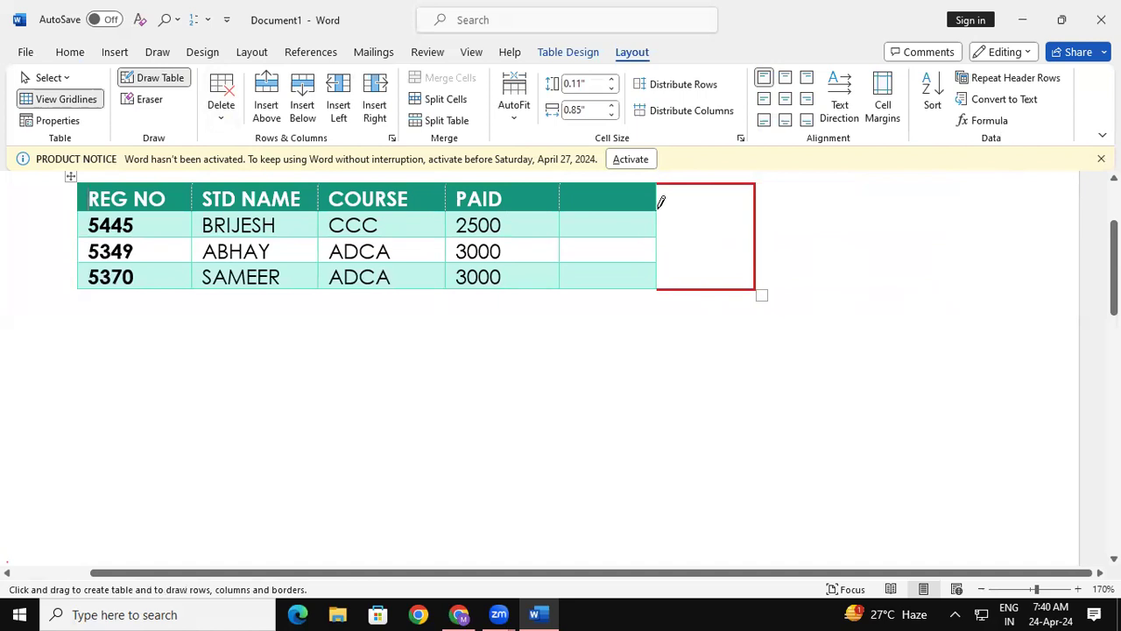
left_click_drag(689, 207, 747, 211)
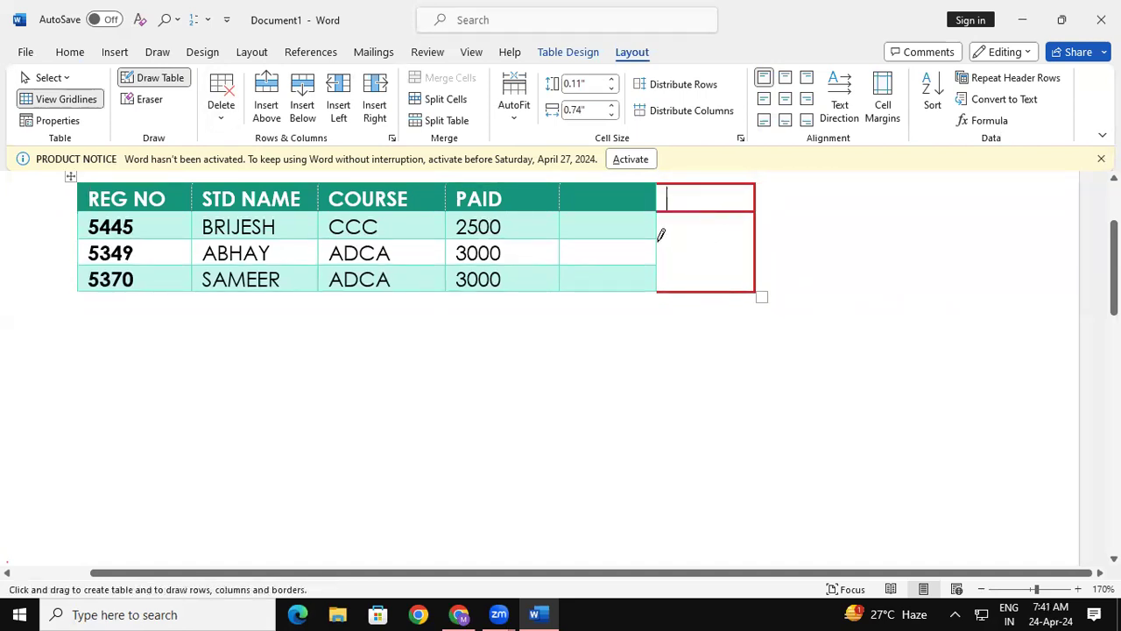
mouse_move(664, 232)
left_mouse_down()
mouse_move(737, 230)
mouse_move(730, 240)
left_mouse_up()
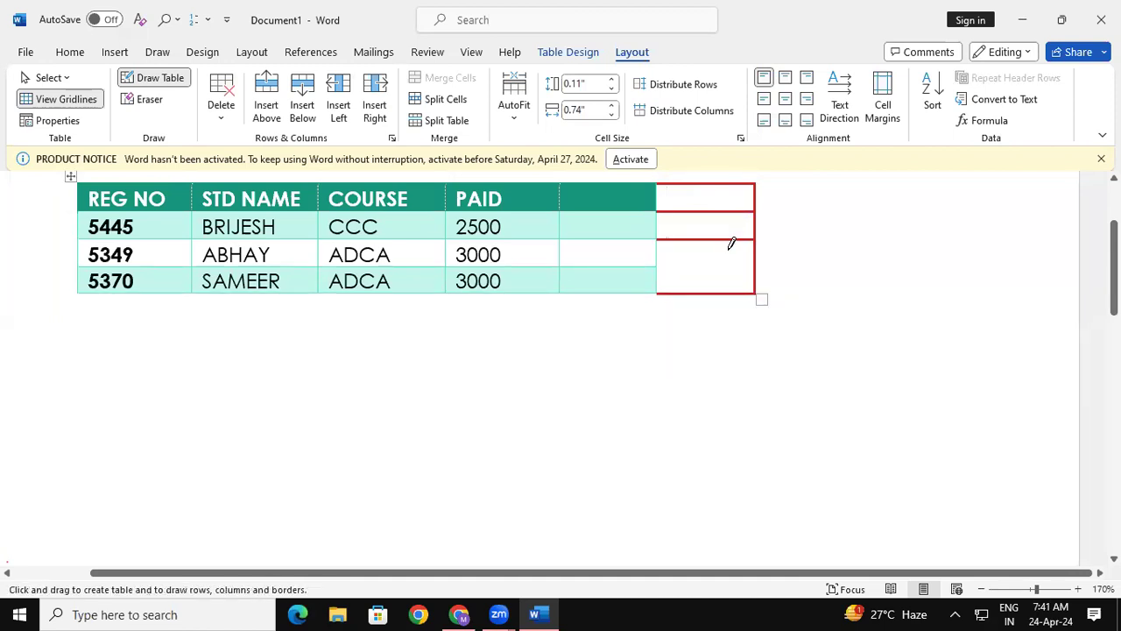
Step: Set the pen color to black and draw the remaining row line in the red-bordered column
left_click(567, 52)
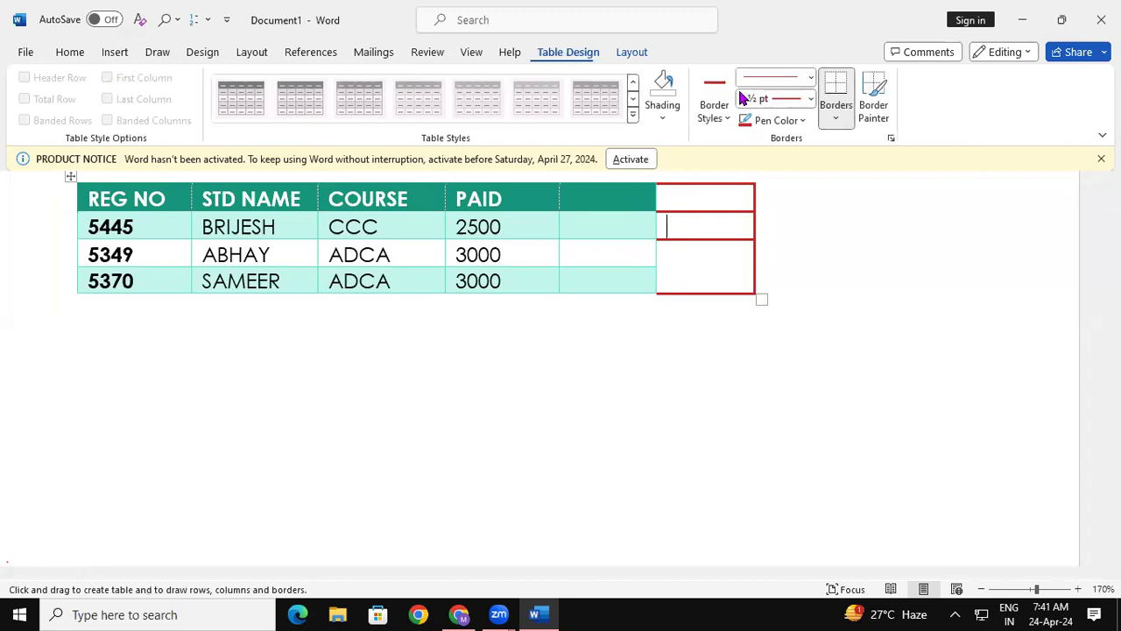
left_click(801, 120)
left_click(759, 225)
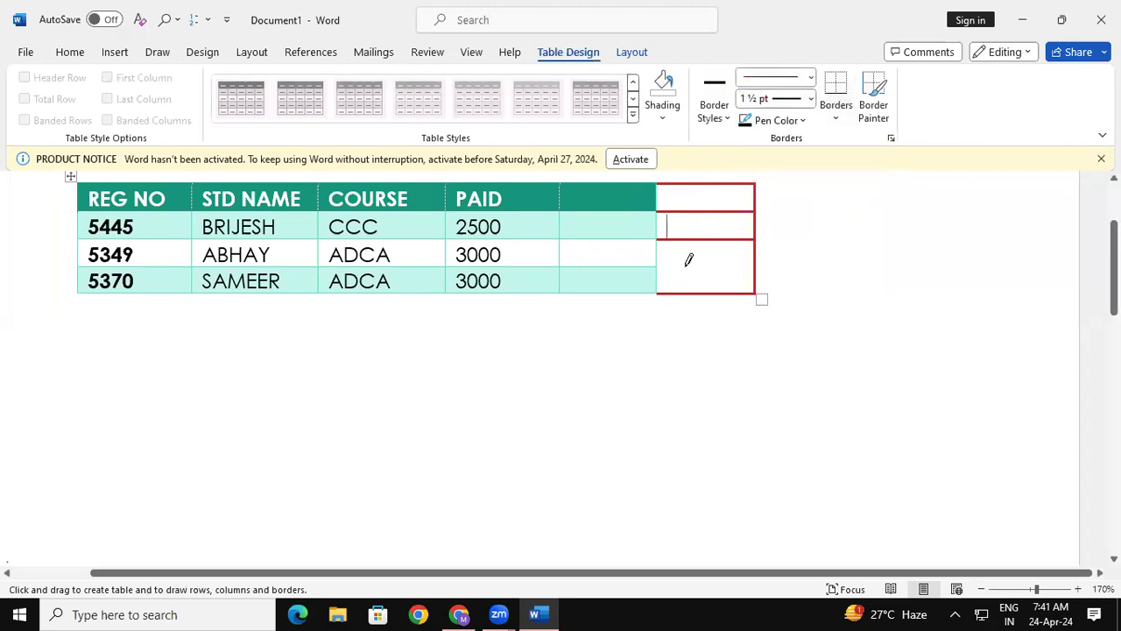
left_click_drag(661, 260, 752, 261)
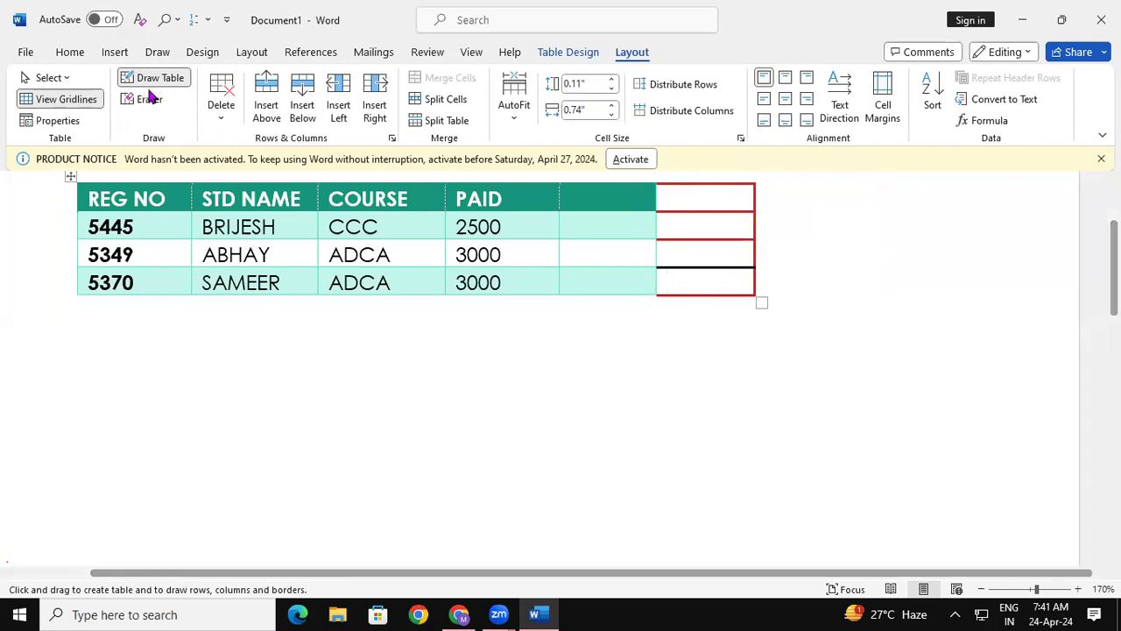
Step: Draw a second black-bordered column beside the red one and divide it into four cells with row lines
left_click(235, 120)
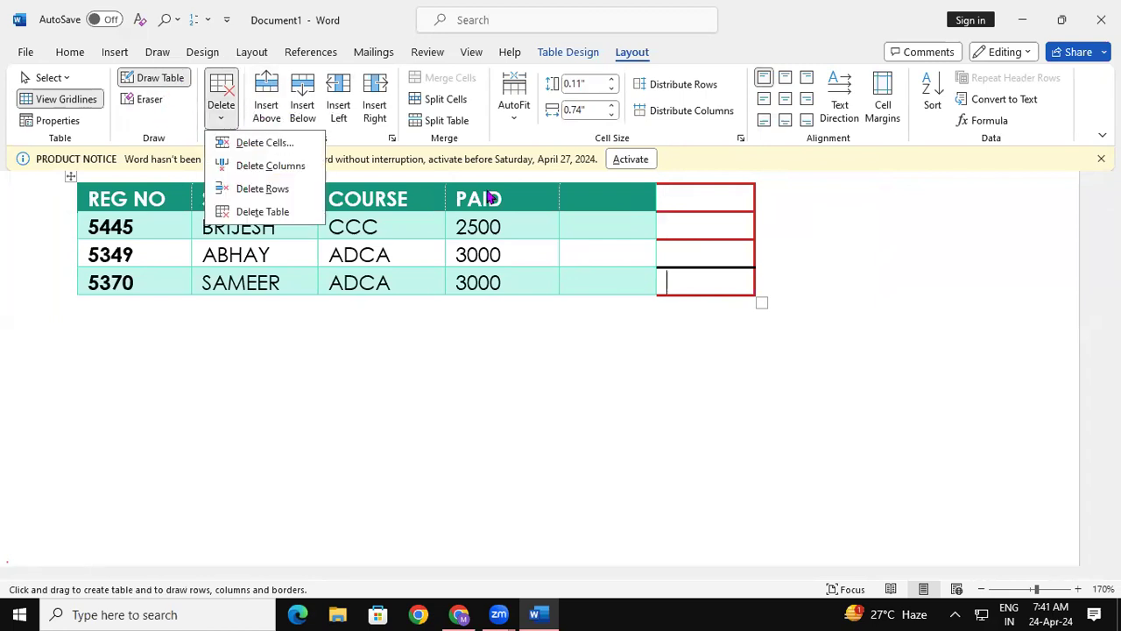
left_click(888, 230)
mouse_move(758, 186)
left_mouse_down()
mouse_move(798, 278)
mouse_move(855, 289)
left_mouse_up()
left_click_drag(759, 201, 849, 209)
left_click_drag(759, 234, 847, 230)
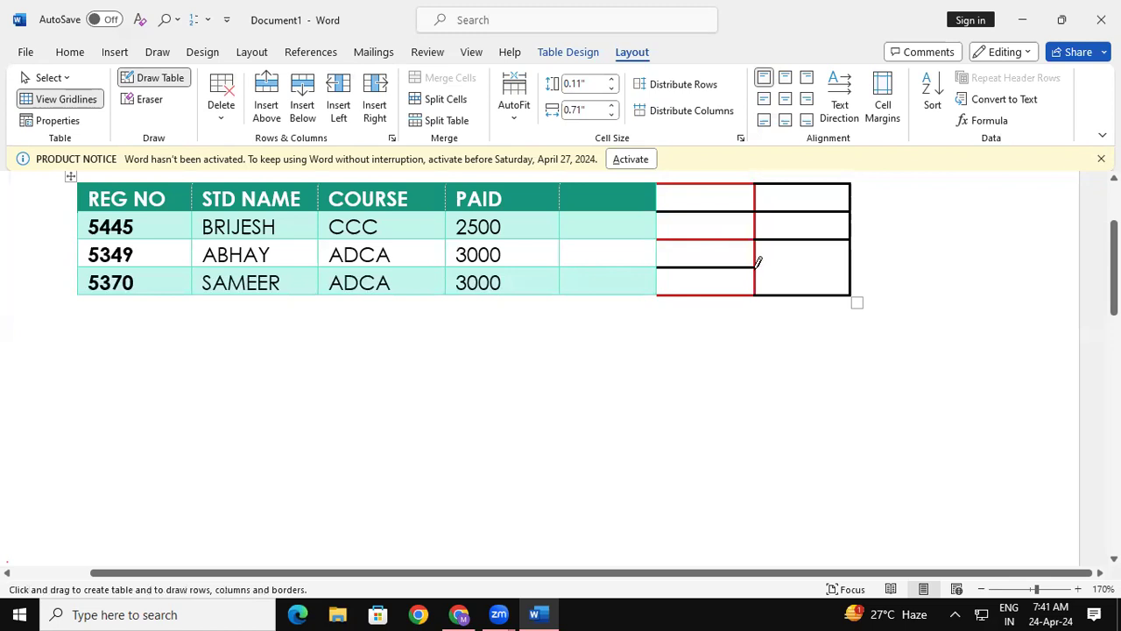
left_click_drag(763, 260, 858, 254)
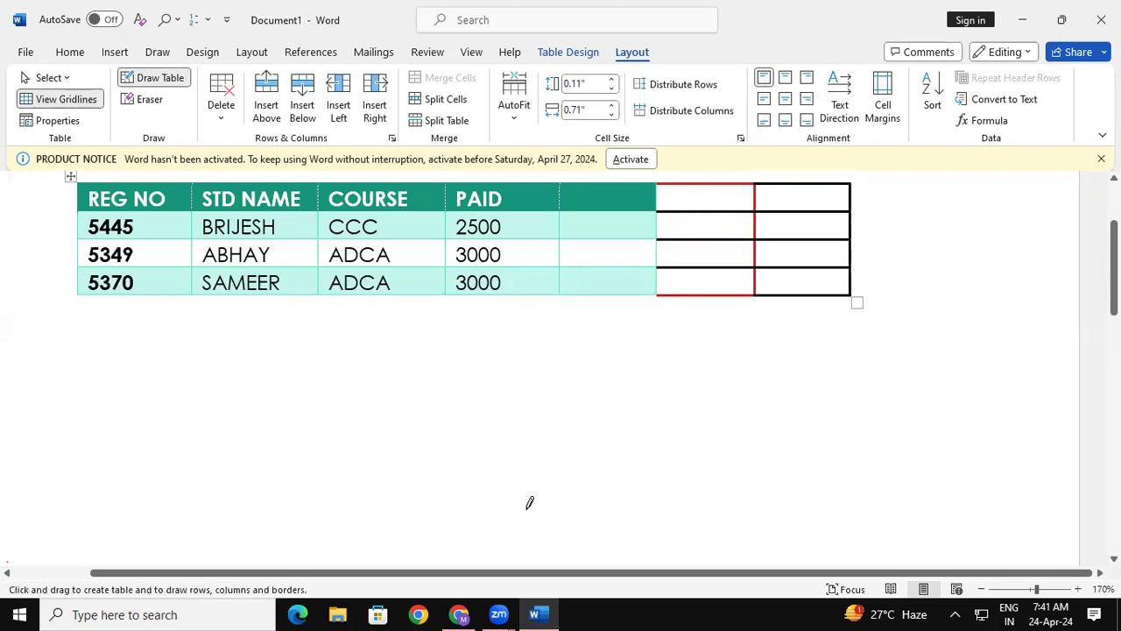
Step: Set the pen weight to 6 pt, undo the last row line, and draw a thick line below row 5445 across the drawn columns
left_click(568, 53)
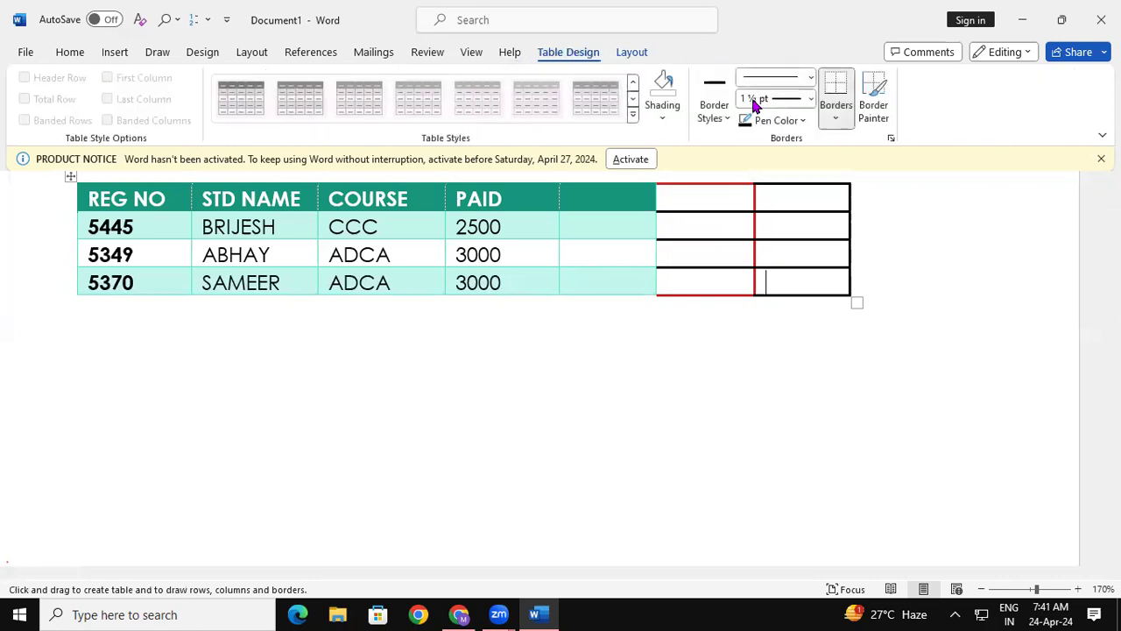
left_click(810, 98)
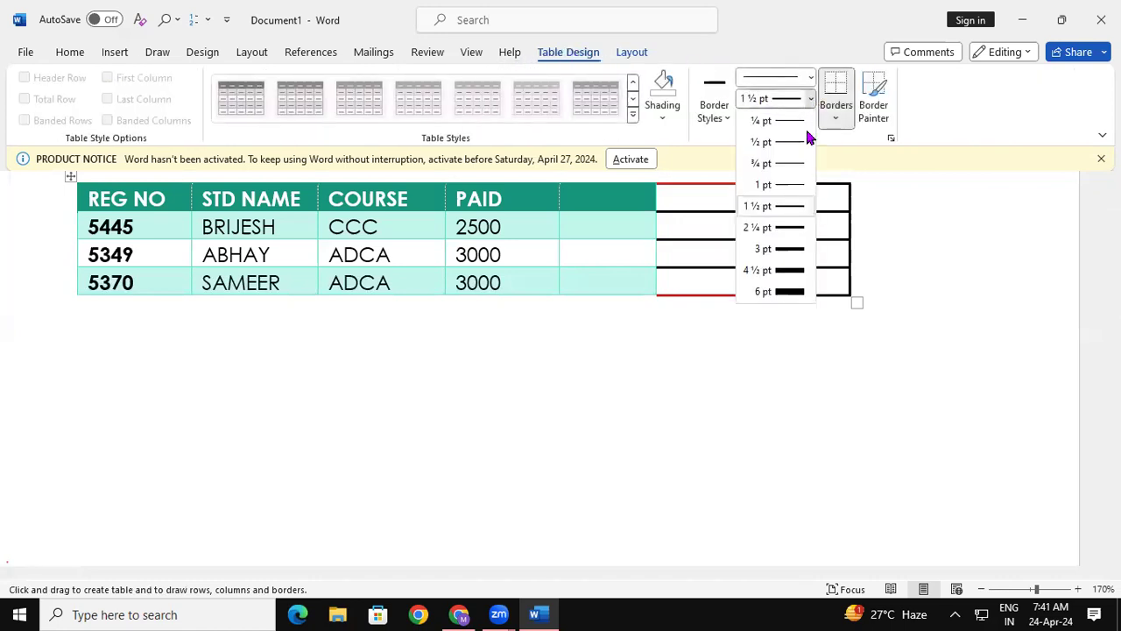
left_click(788, 292)
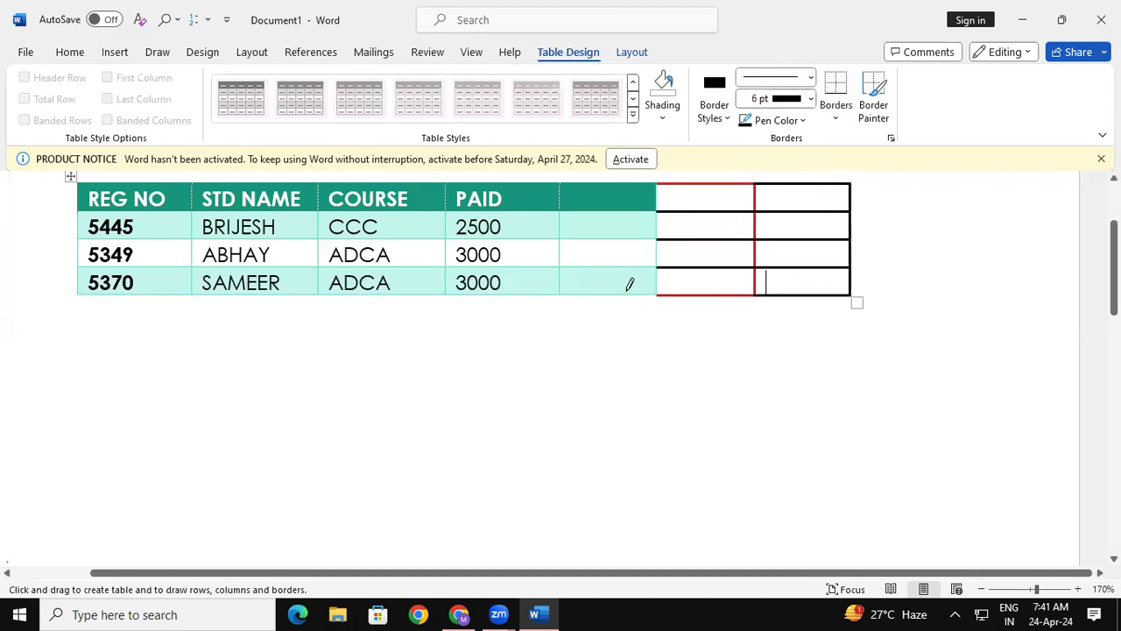
key("ctrl+z")
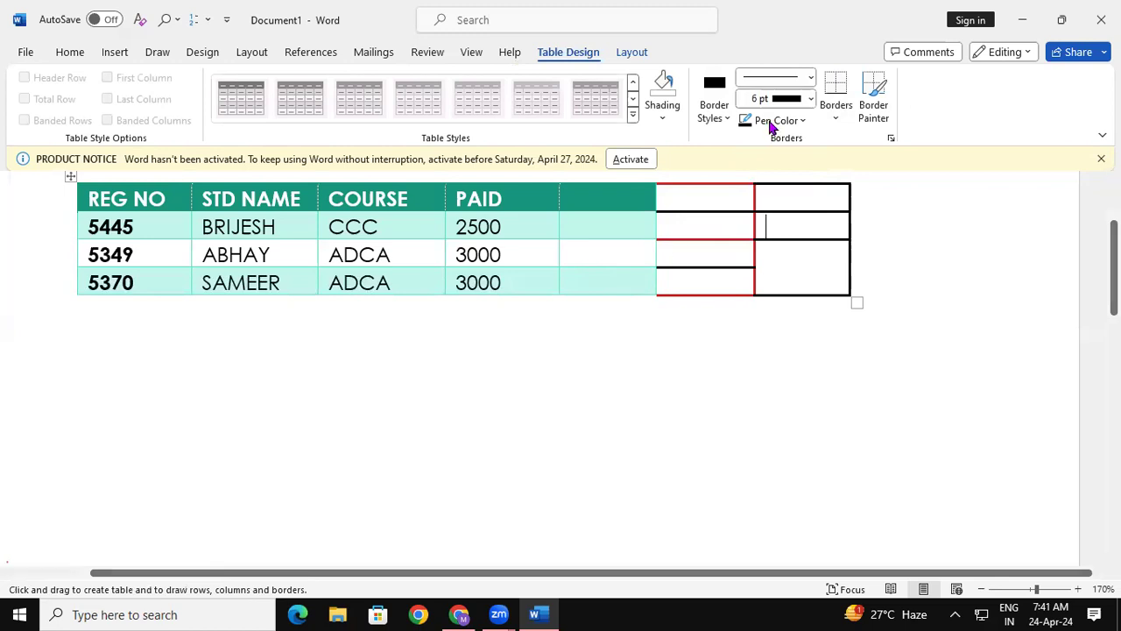
left_click_drag(755, 267, 842, 267)
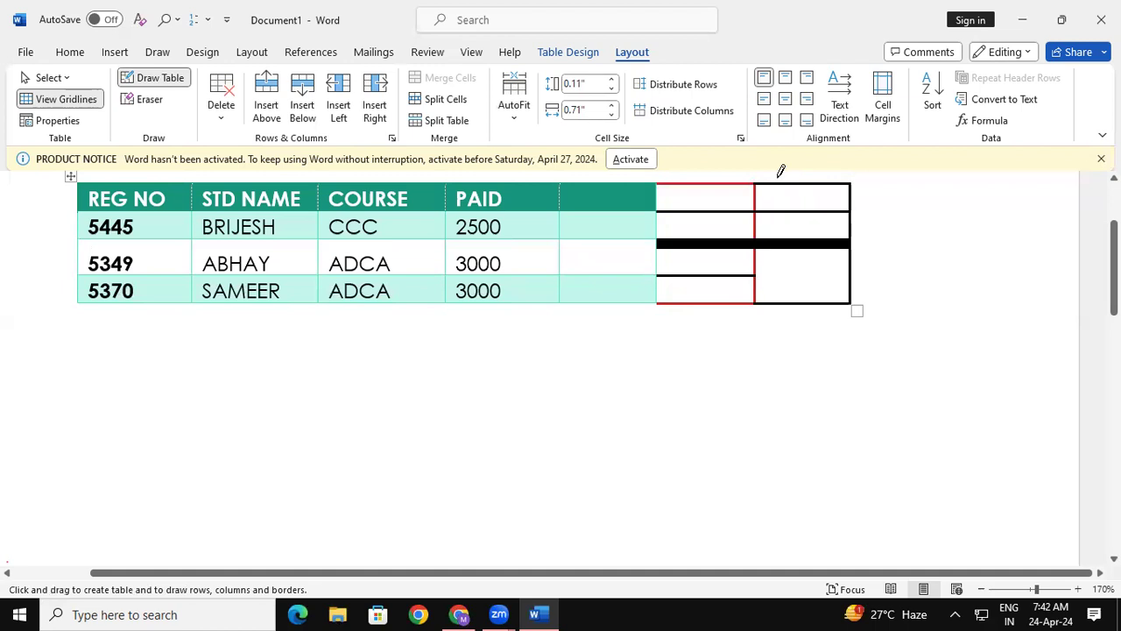
Step: Undo the drawn lines and columns and the column deletions back to the original table with FEE, PAID and DUE
key("ctrl+z")
key("ctrl+z")
key("ctrl+z")
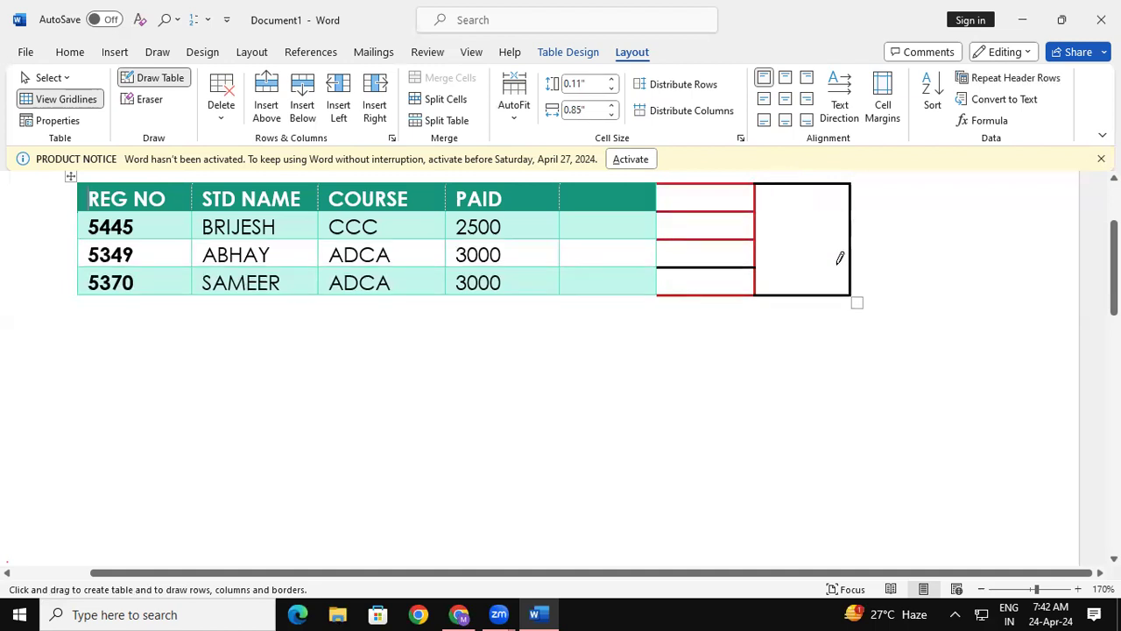
key("ctrl+z")
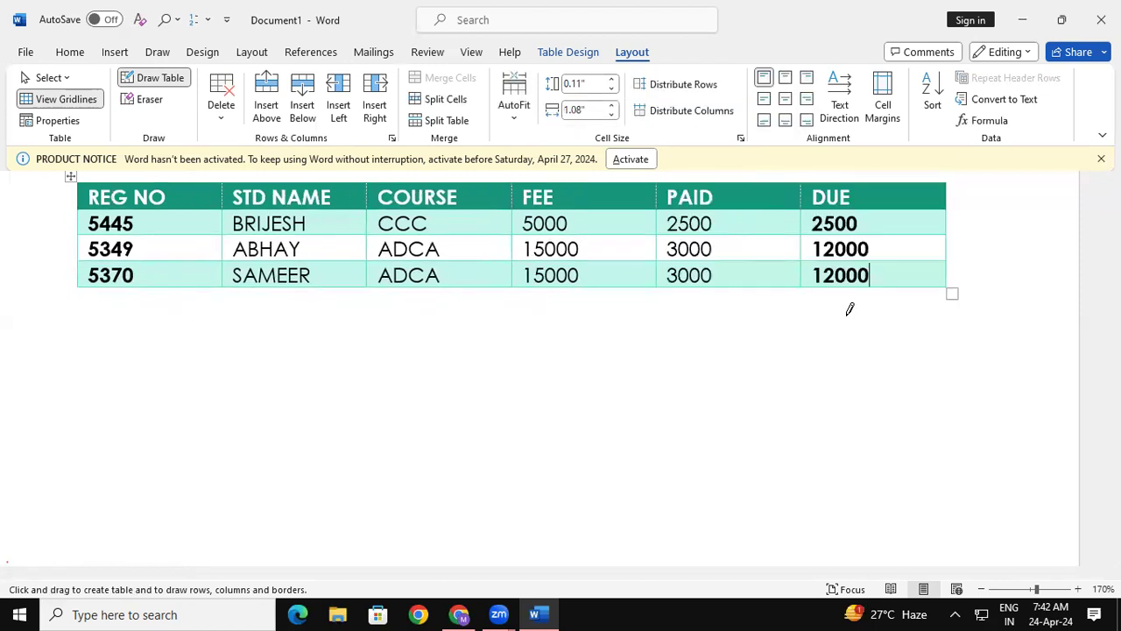
Step: Close the Word document without saving and launch WordPad
left_click(1104, 18)
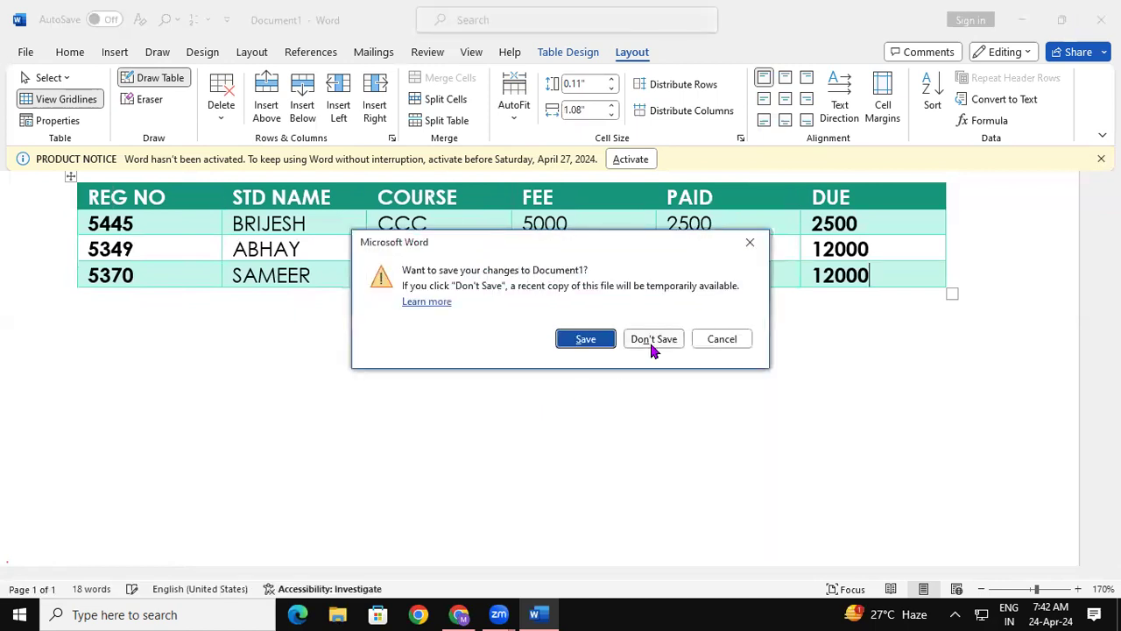
left_click(652, 344)
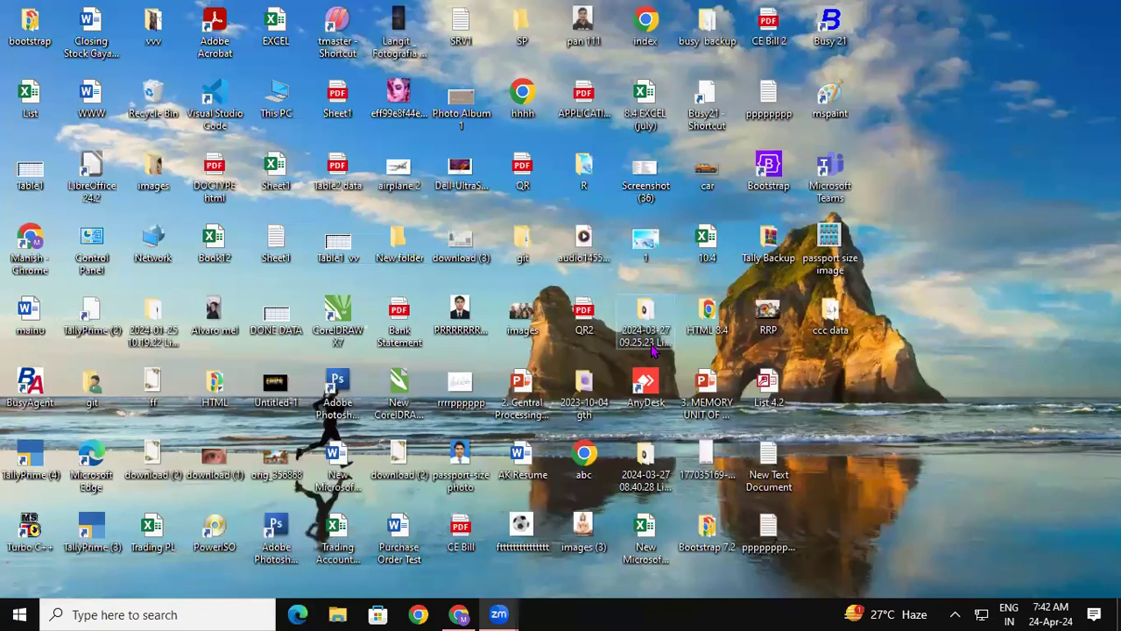
key("super+r")
key("Return")
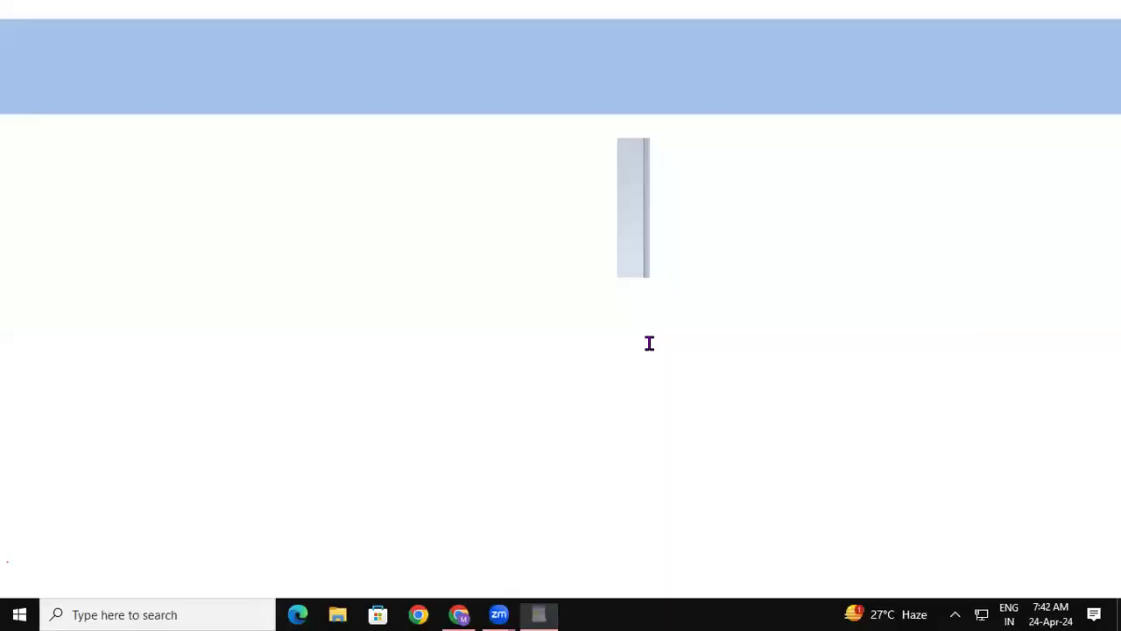
Step: Launch Word, dismiss the product key dialog and create a blank document
key("super+r")
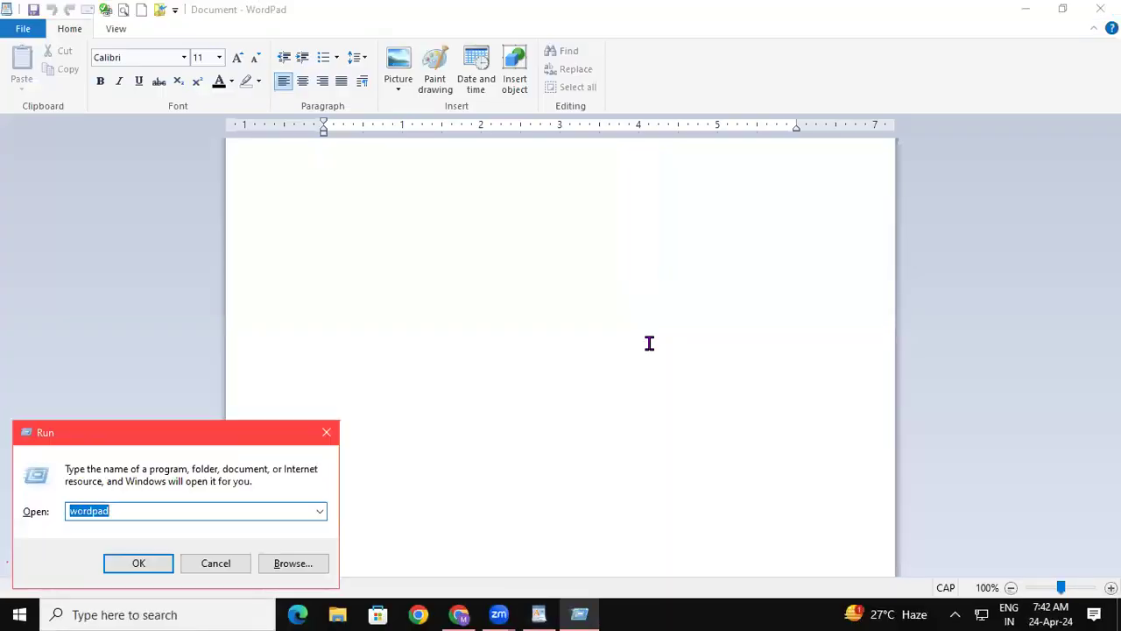
type("WI")
key("Down")
key("Return")
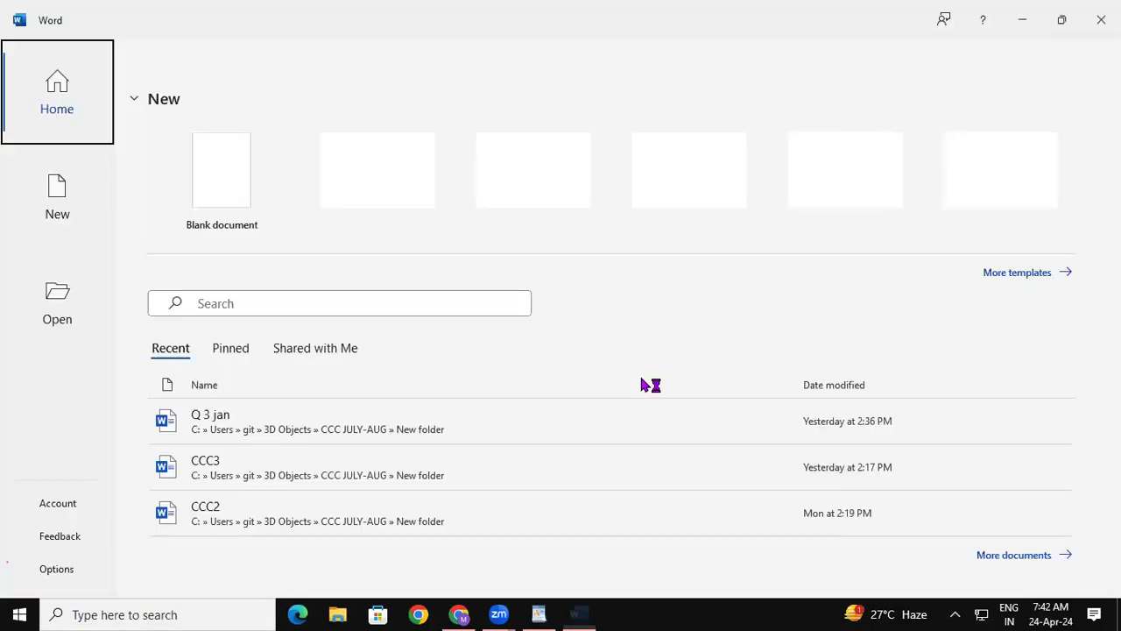
left_click(956, 60)
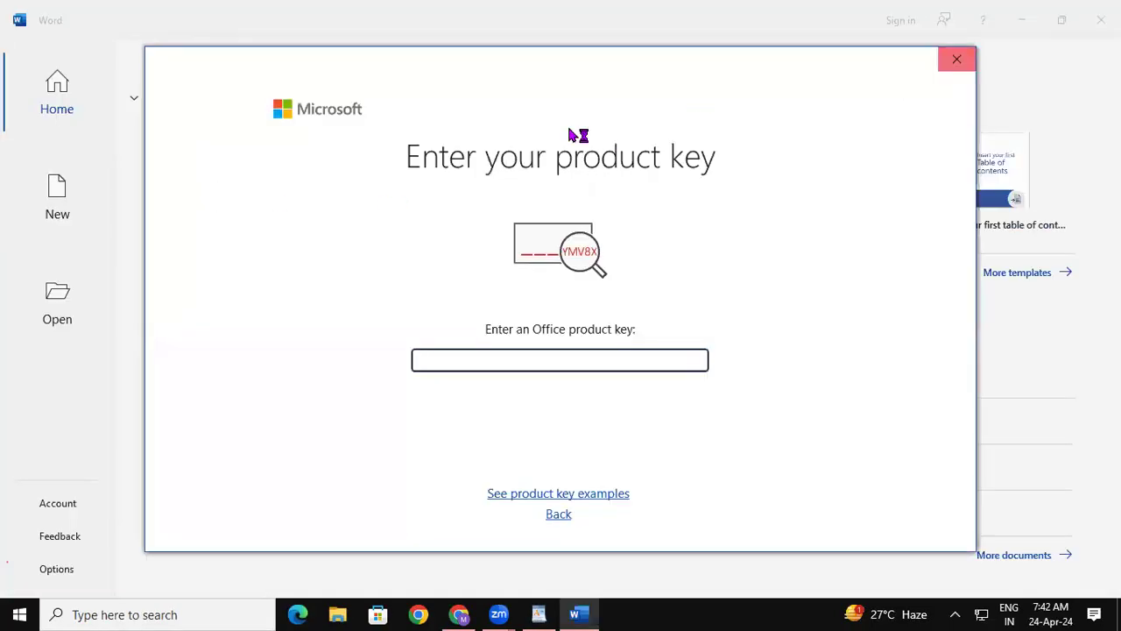
left_click(263, 165)
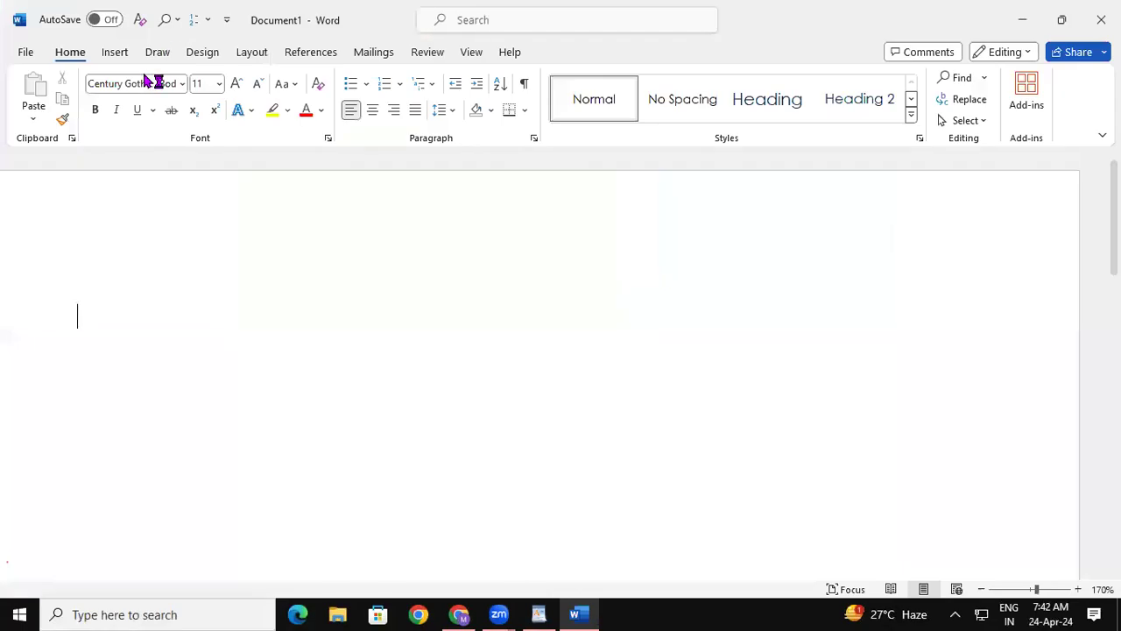
Step: Insert a five-column, one-row table and add a second row below it
left_click(121, 54)
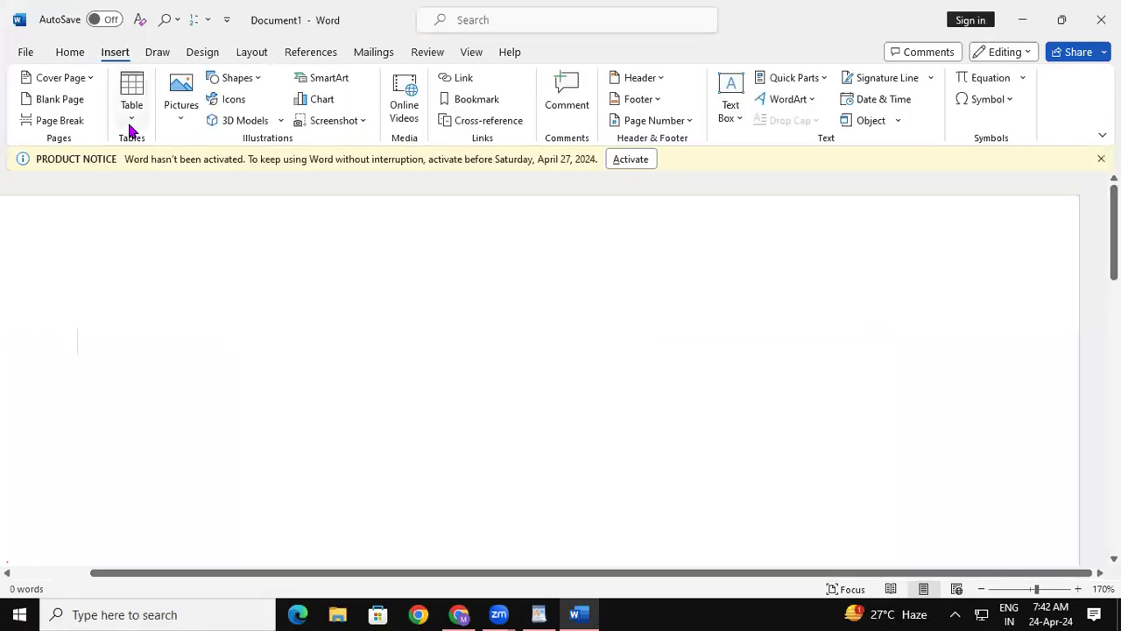
left_click(127, 123)
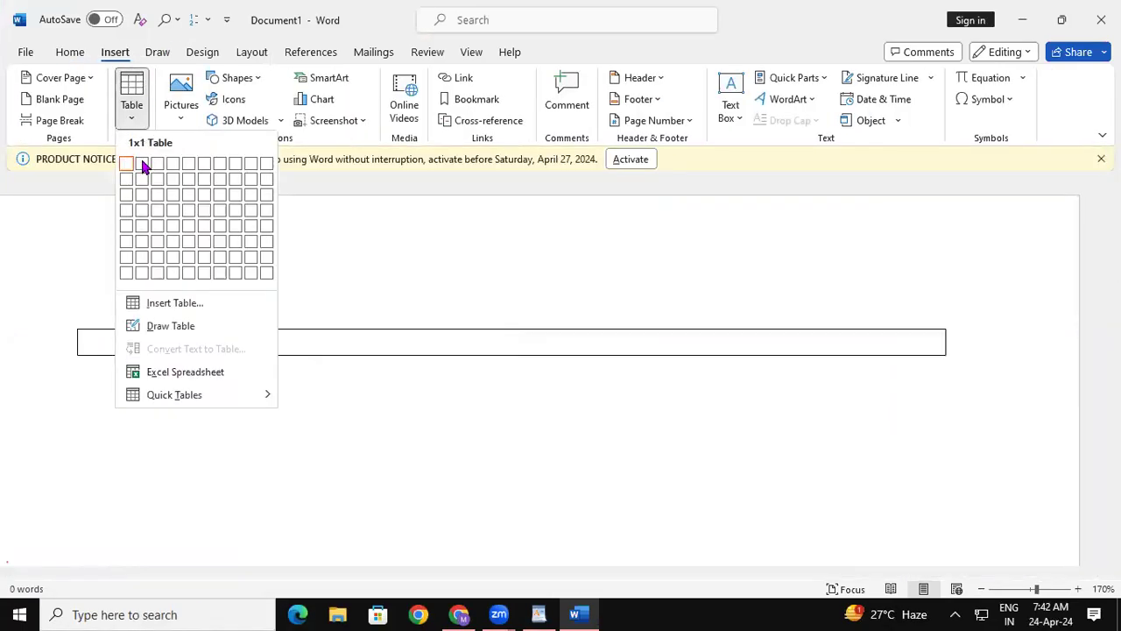
left_click(188, 163)
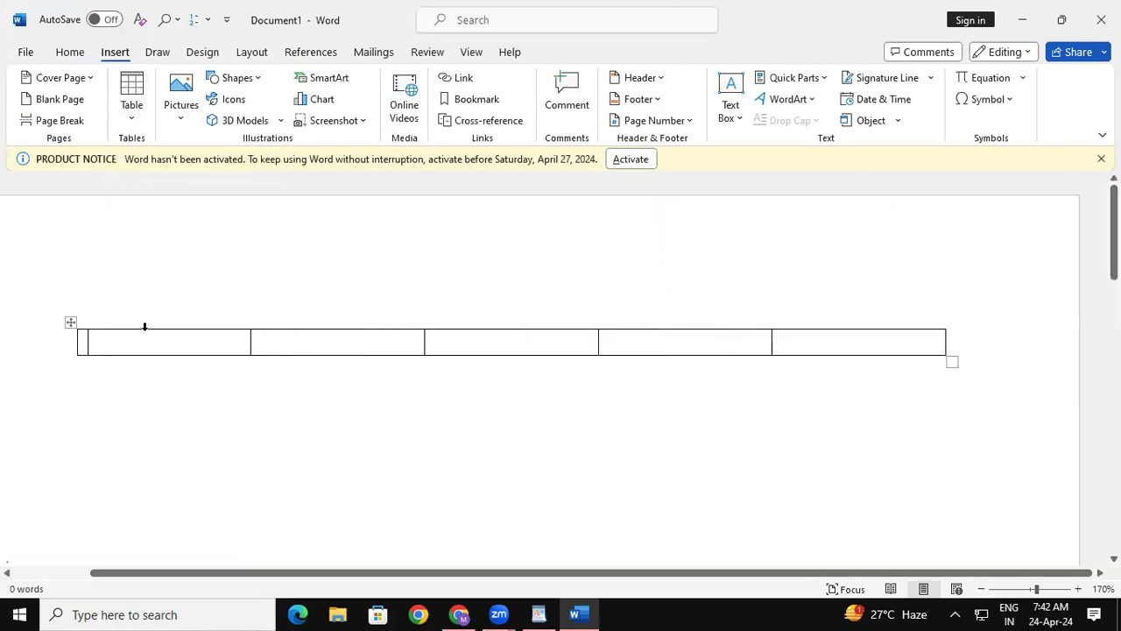
key("Tab")
left_click(145, 342)
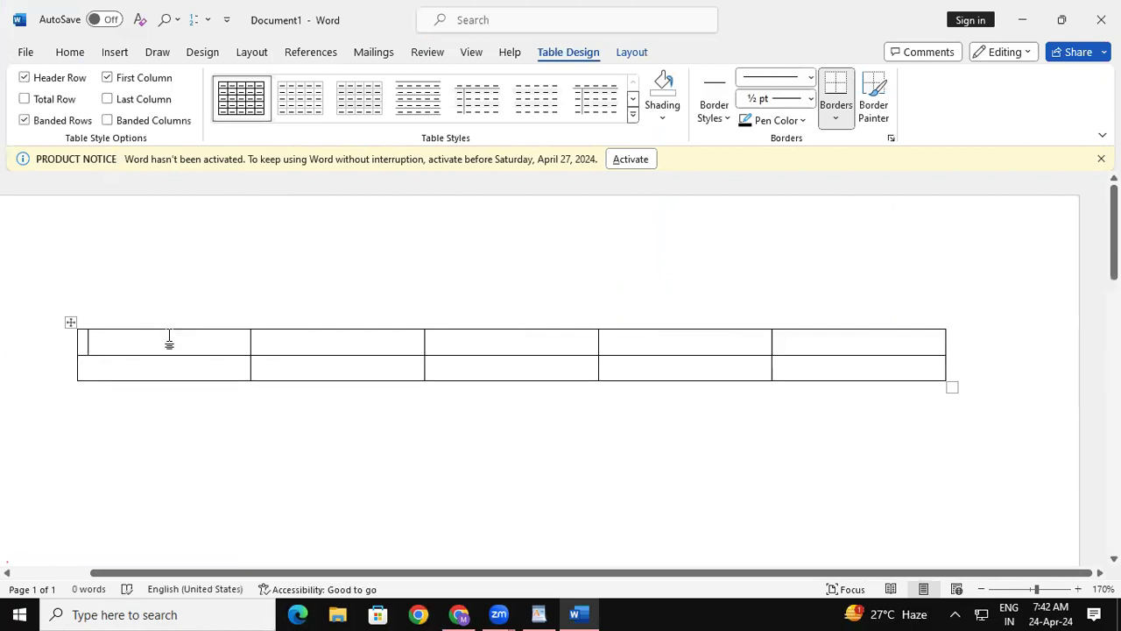
Step: Fill the table's second row with the headings REG NO, STD NAME, COURSE, FEE and PAID
left_click(621, 53)
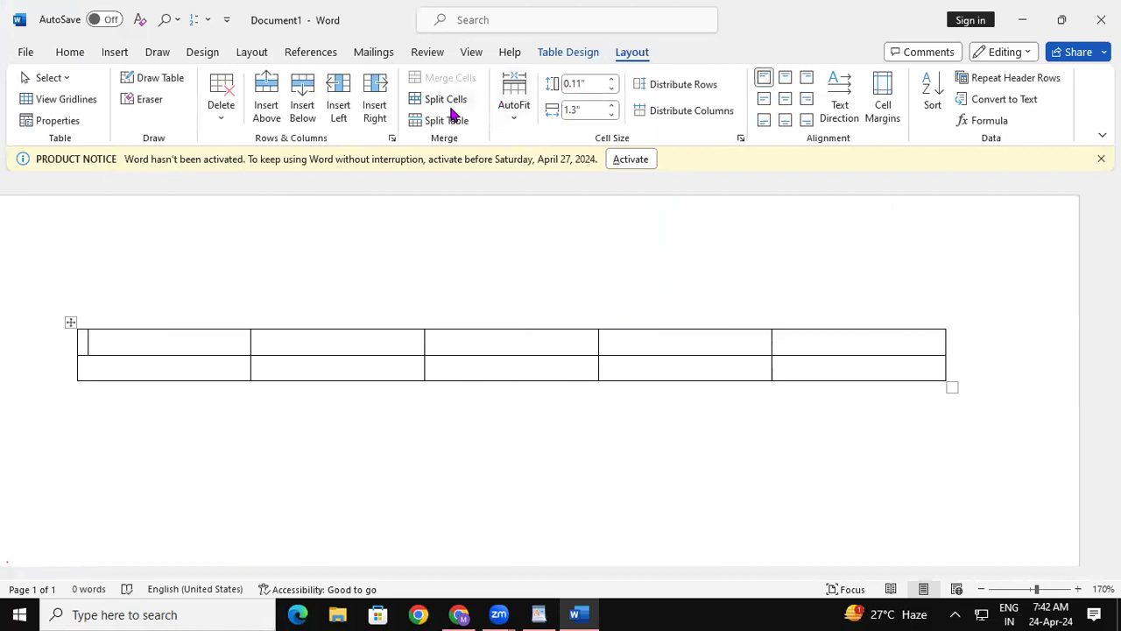
left_click(199, 368)
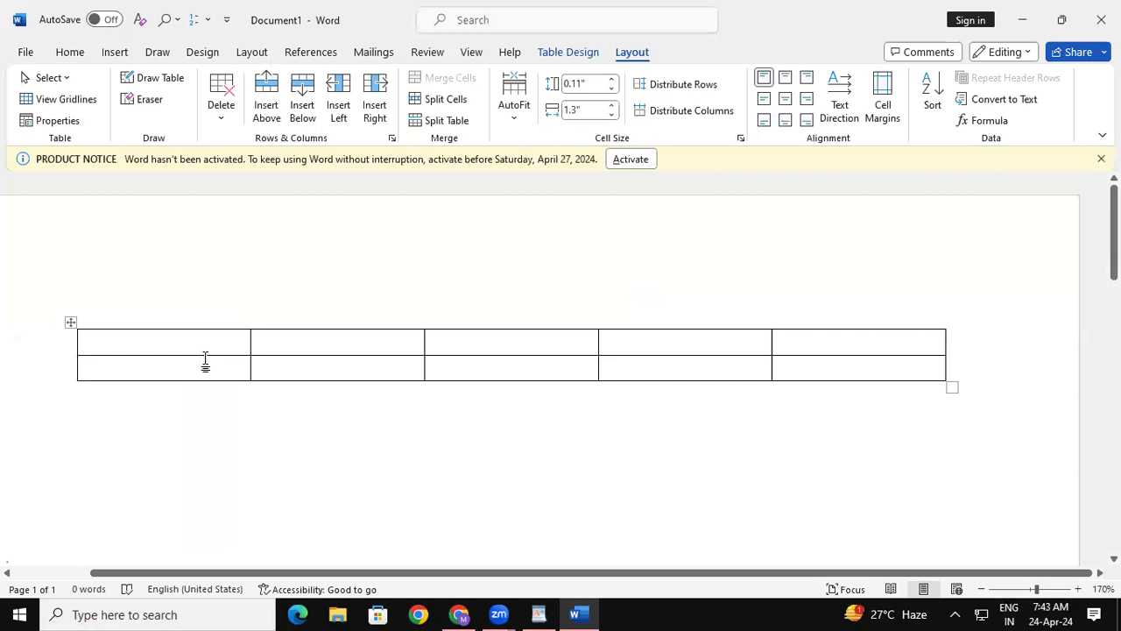
type("RE")
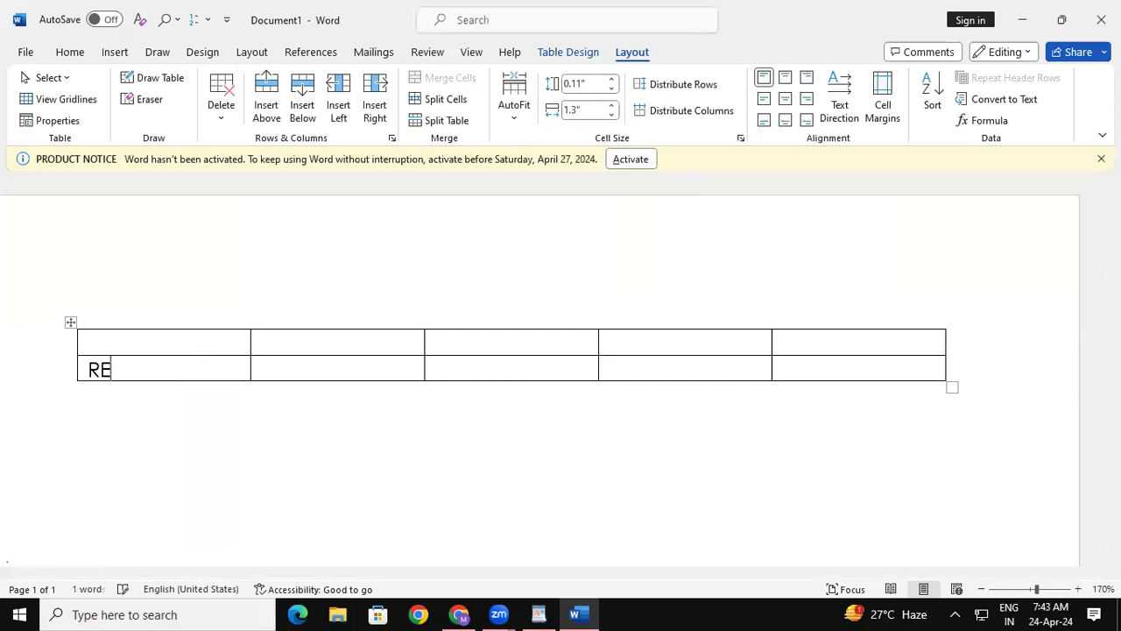
type("G NO")
key("Tab")
type("STD")
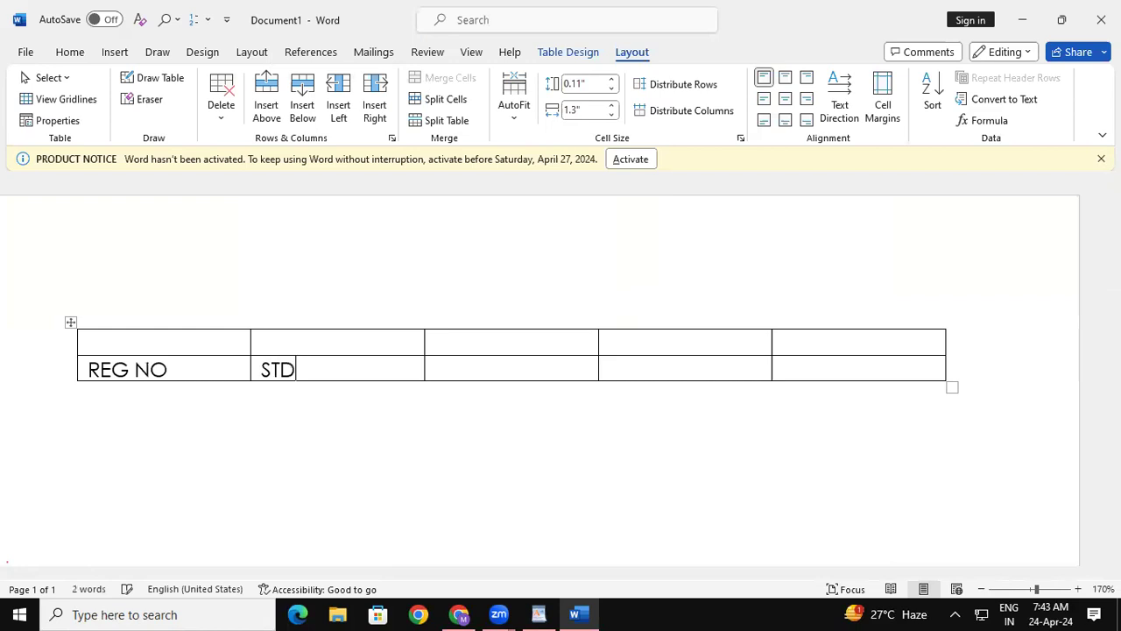
type(" NAME")
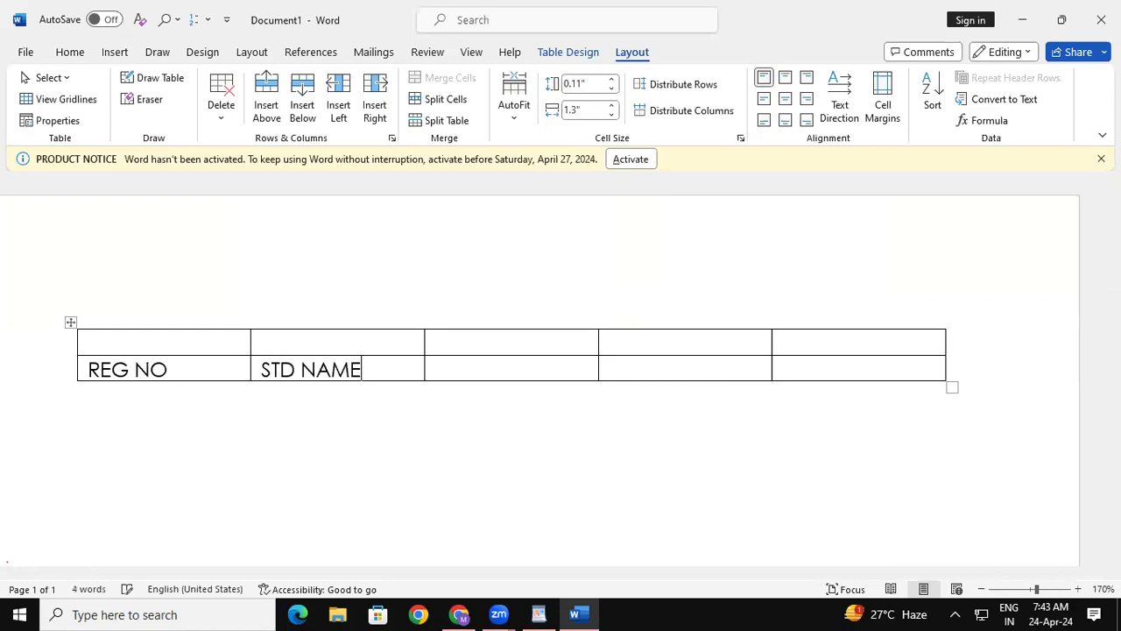
key("Tab")
type("COURSE")
type("FEE")
key("Tab")
type("PAID")
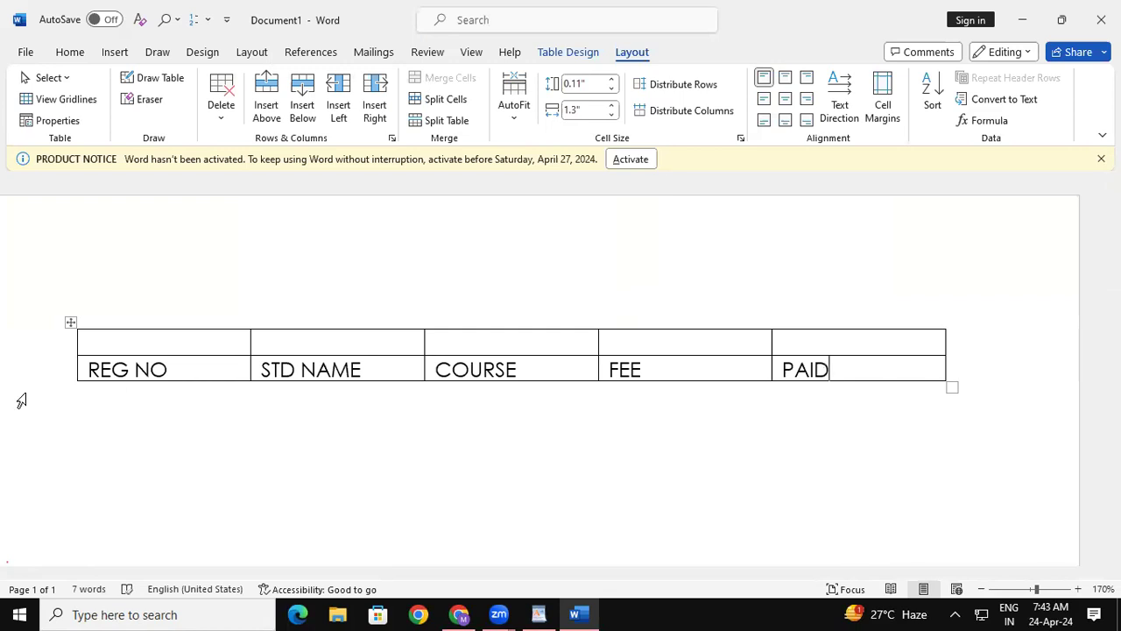
Step: Merge the five empty cells of the table's first row and enter the title FEE LIST in the merged cell
mouse_move(228, 333)
left_mouse_down()
mouse_move(845, 351)
mouse_move(821, 348)
left_mouse_up()
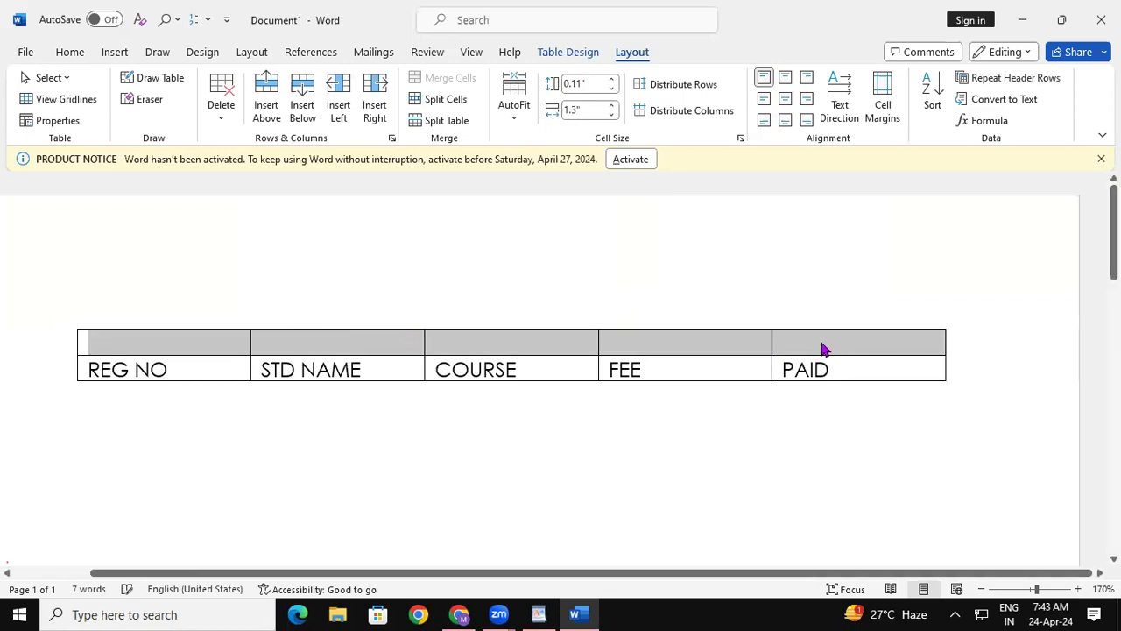
left_click(538, 426)
left_click(220, 343)
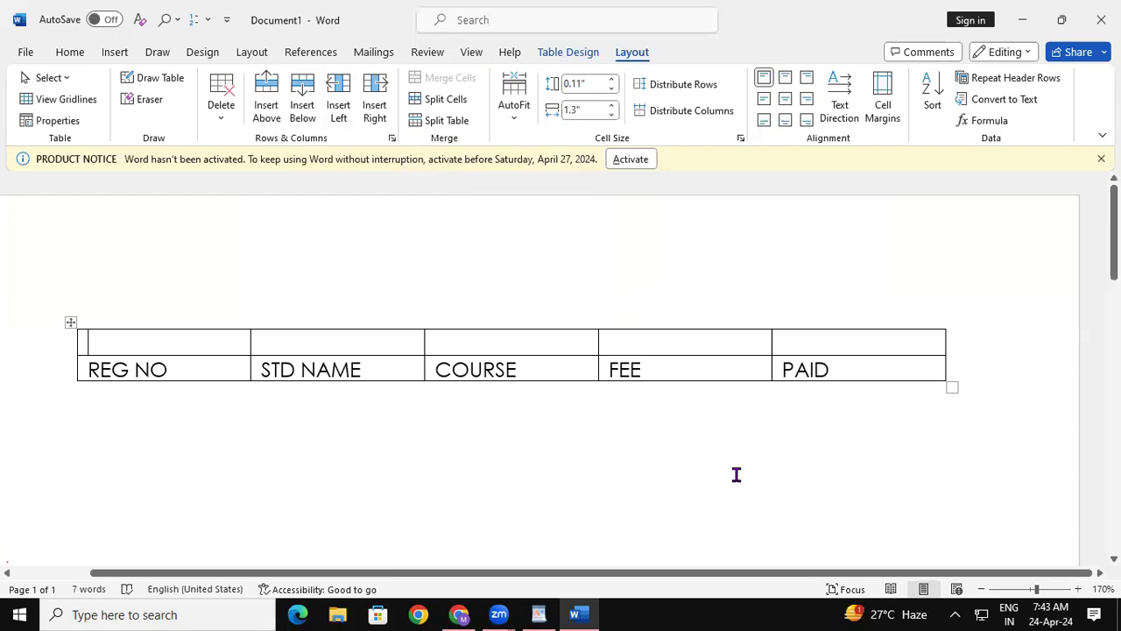
mouse_move(158, 334)
left_mouse_down()
mouse_move(850, 353)
mouse_move(894, 343)
left_mouse_up()
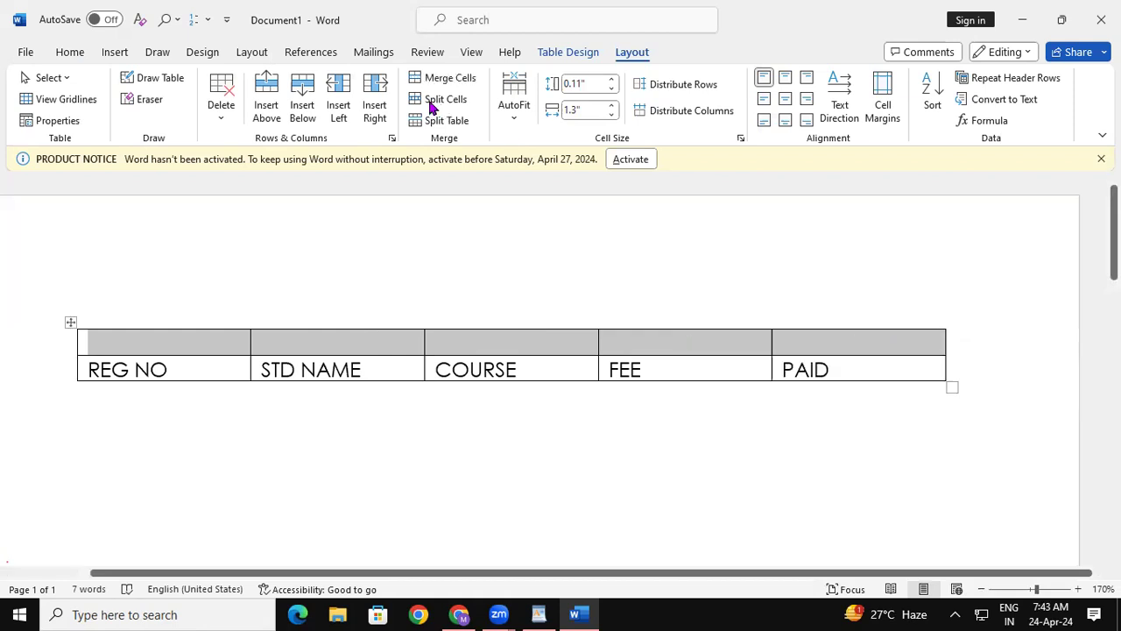
left_click(430, 78)
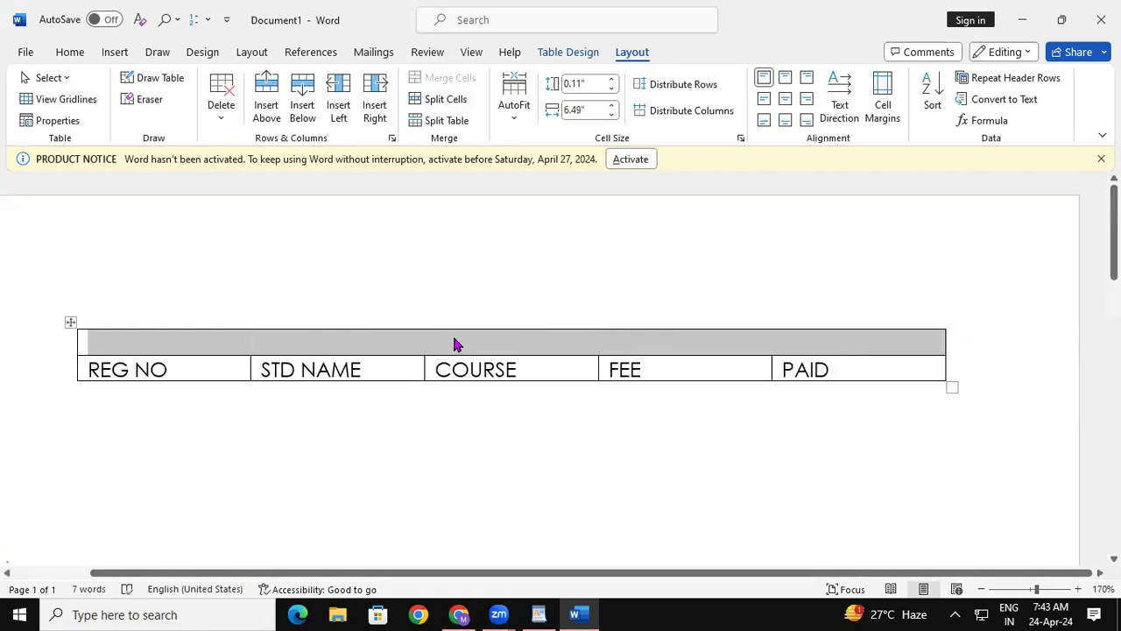
left_click(465, 340)
type("FEE LIST")
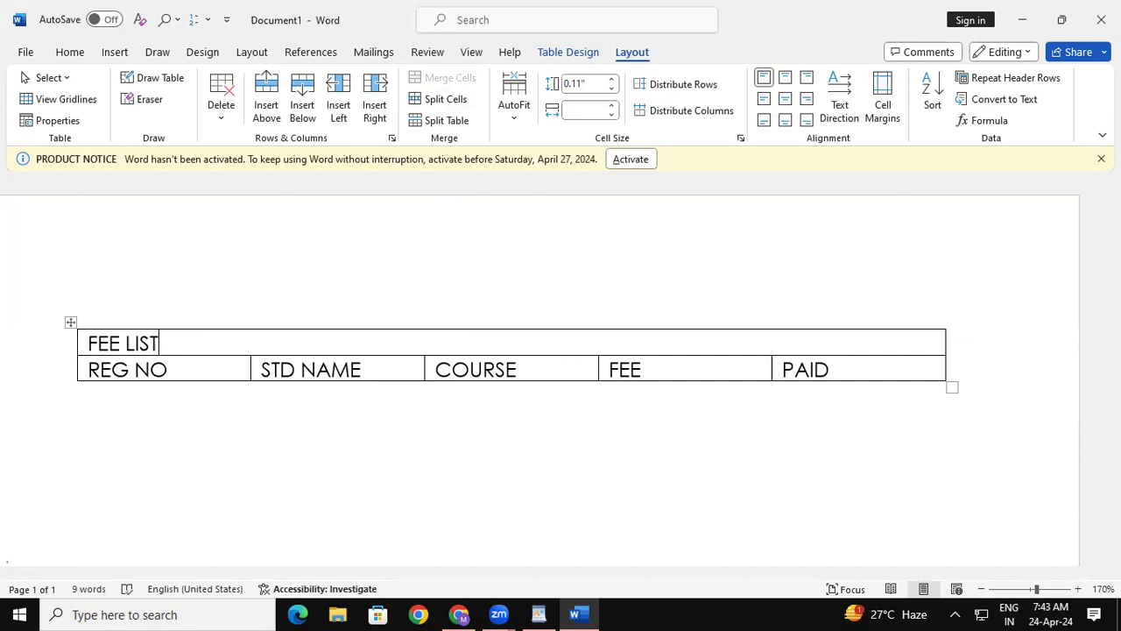
Step: Shift the FEE LIST title to the middle of its merged row by padding the space before it
left_click(96, 343)
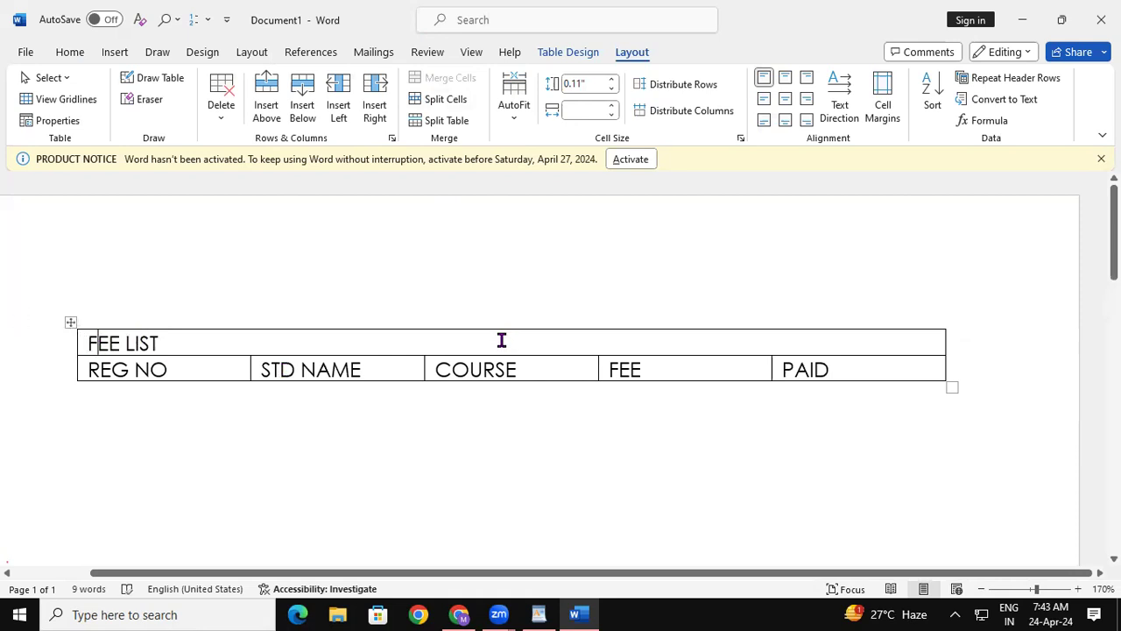
key("Tab")
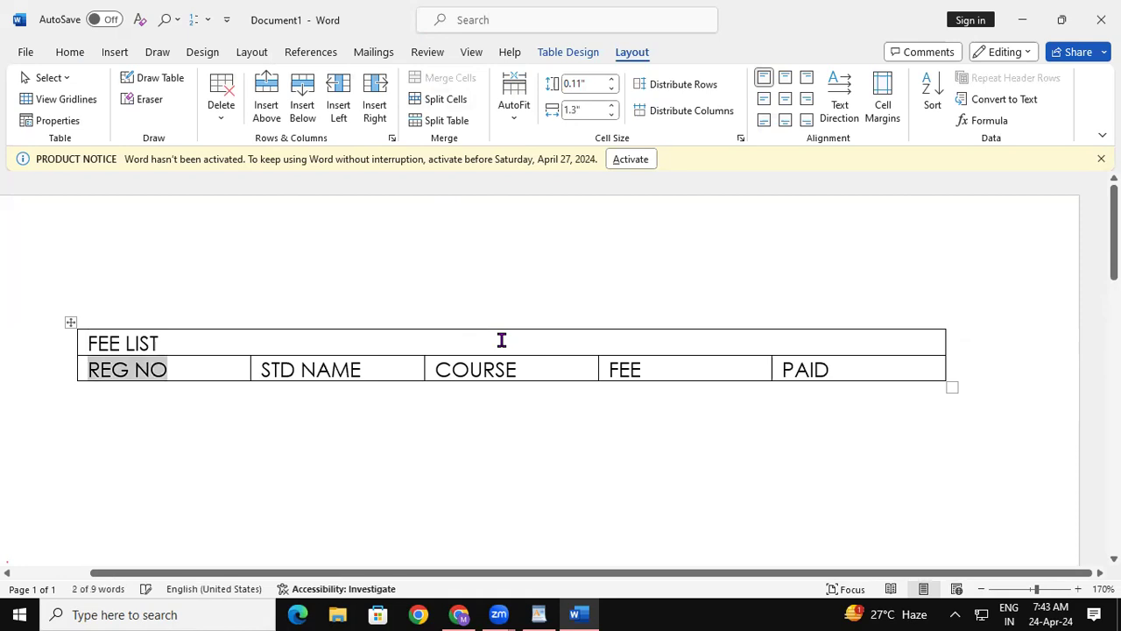
left_click(134, 341)
left_click(88, 342)
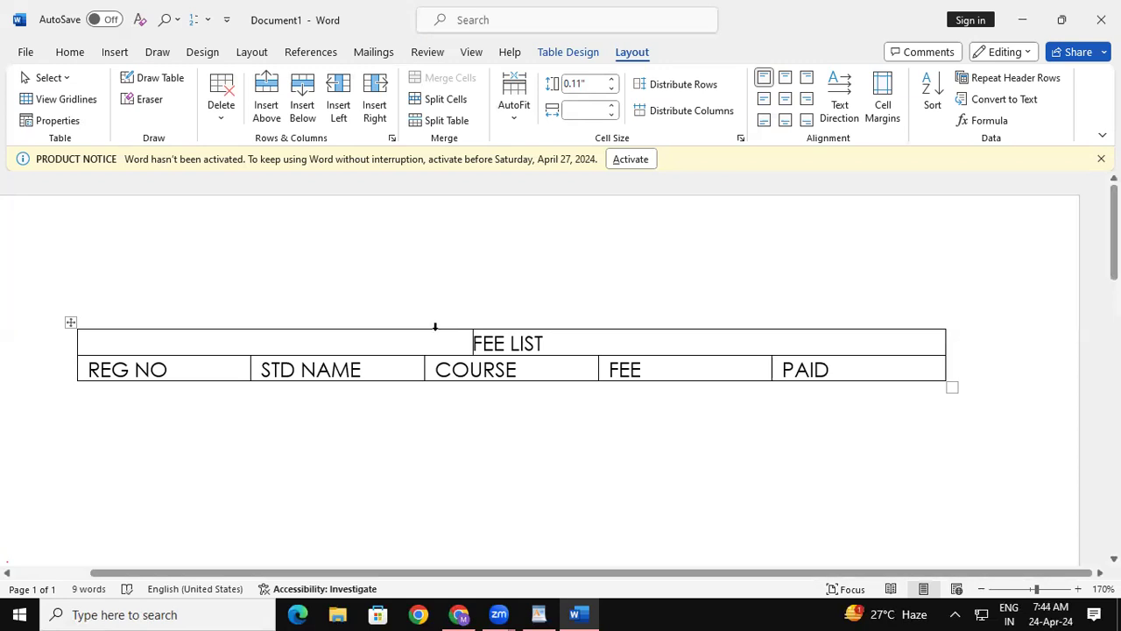
Step: Format the FEE LIST title as bold, 18 pt, red text
left_click_drag(555, 343, 471, 344)
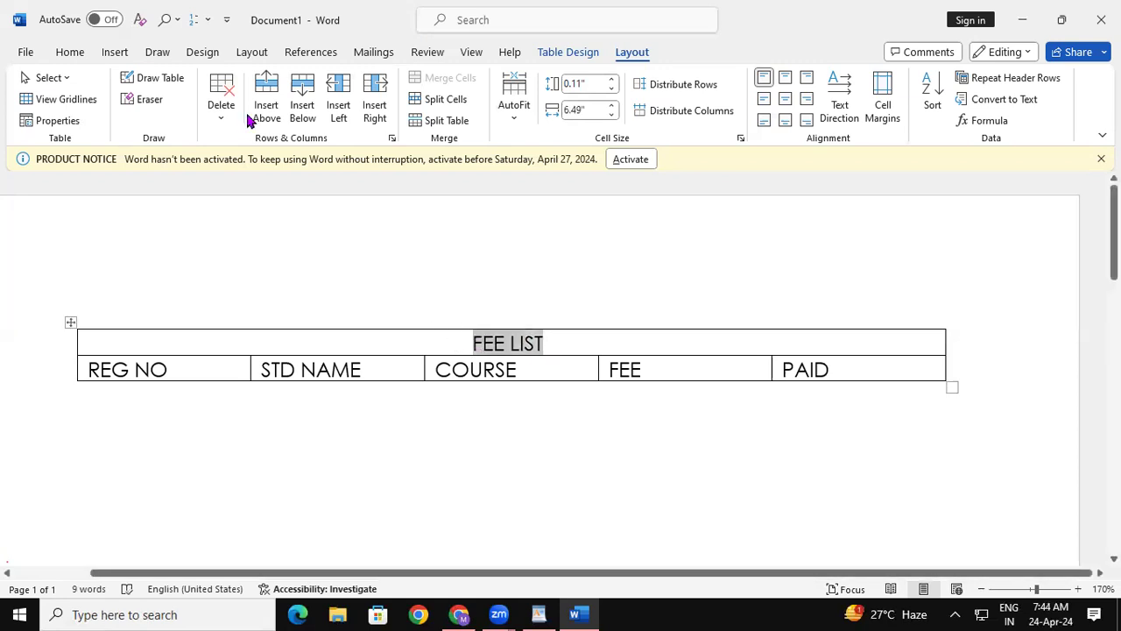
left_click(70, 52)
left_click(96, 110)
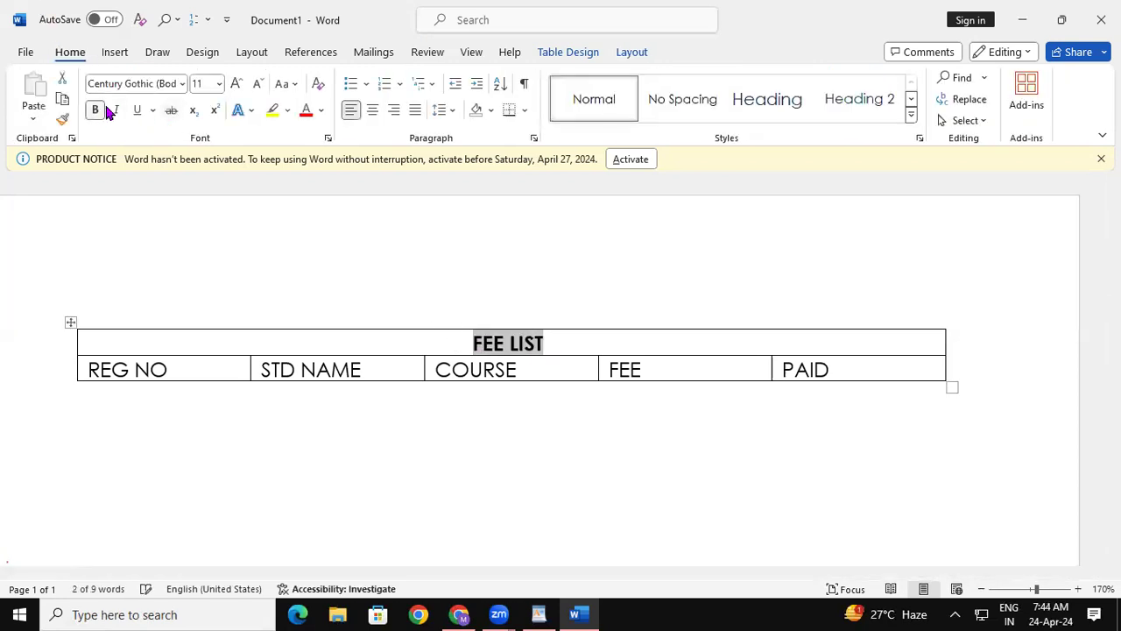
left_click(236, 84)
left_click(236, 84)
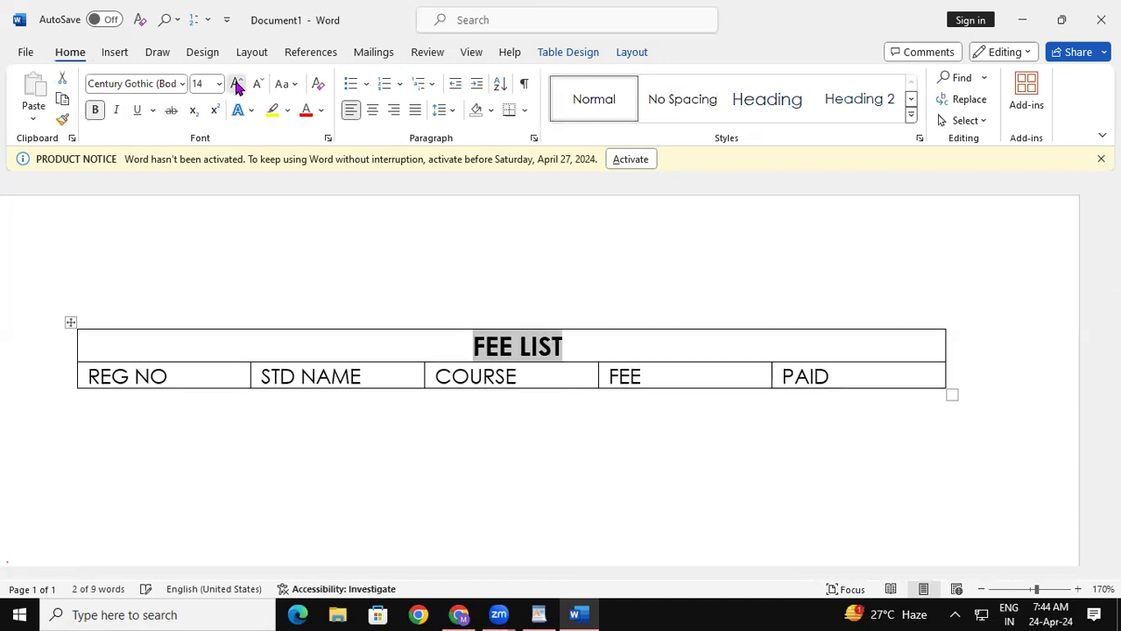
left_click(236, 84)
left_click(237, 84)
left_click(306, 117)
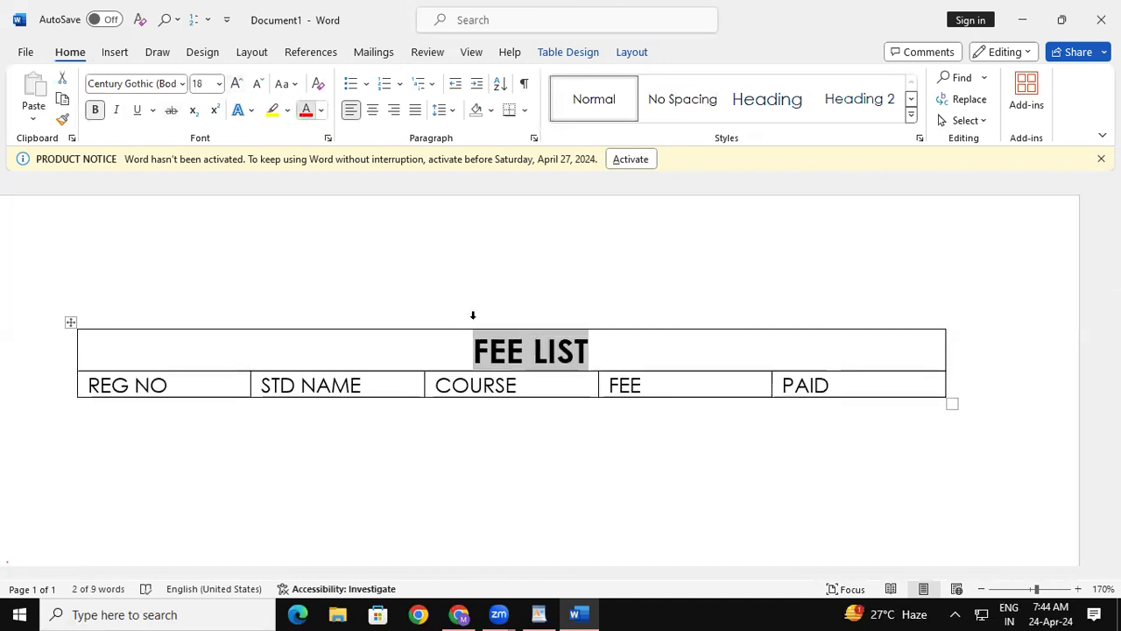
Step: Remove some of the leading spaces before FEE LIST to recentre the enlarged title in its row
left_click(466, 341)
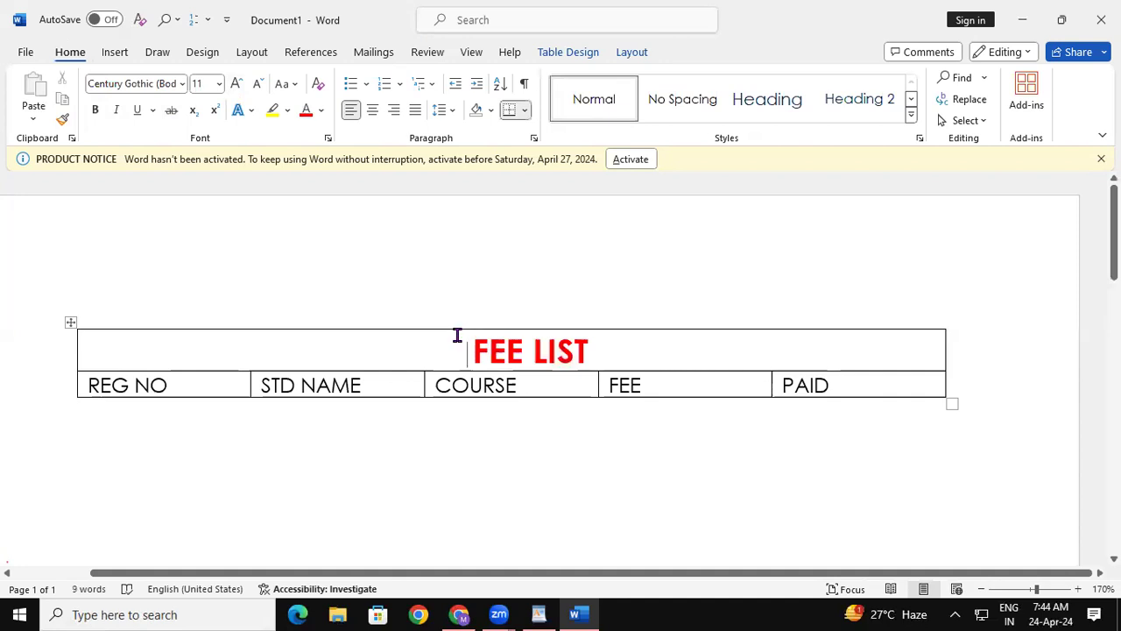
key("BackSpace")
key("BackSpace")
key("BackSpace")
key("BackSpace")
Step: Add an empty row below the headings and apply the magenta banded grid table style with a solid header row
left_click(914, 393)
key("Tab")
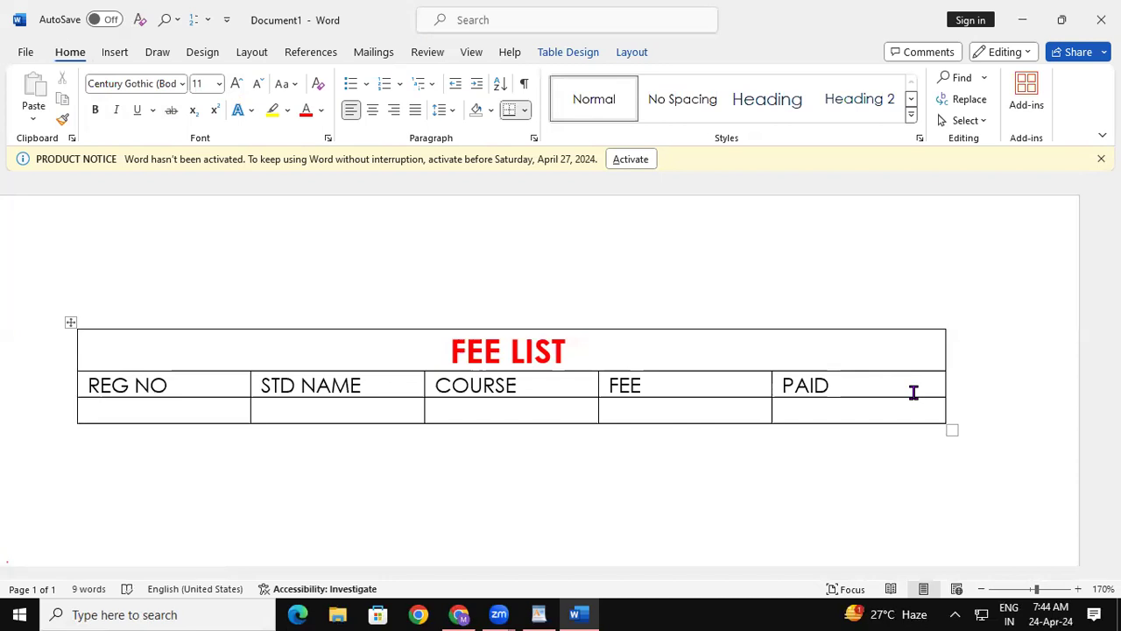
left_click(570, 51)
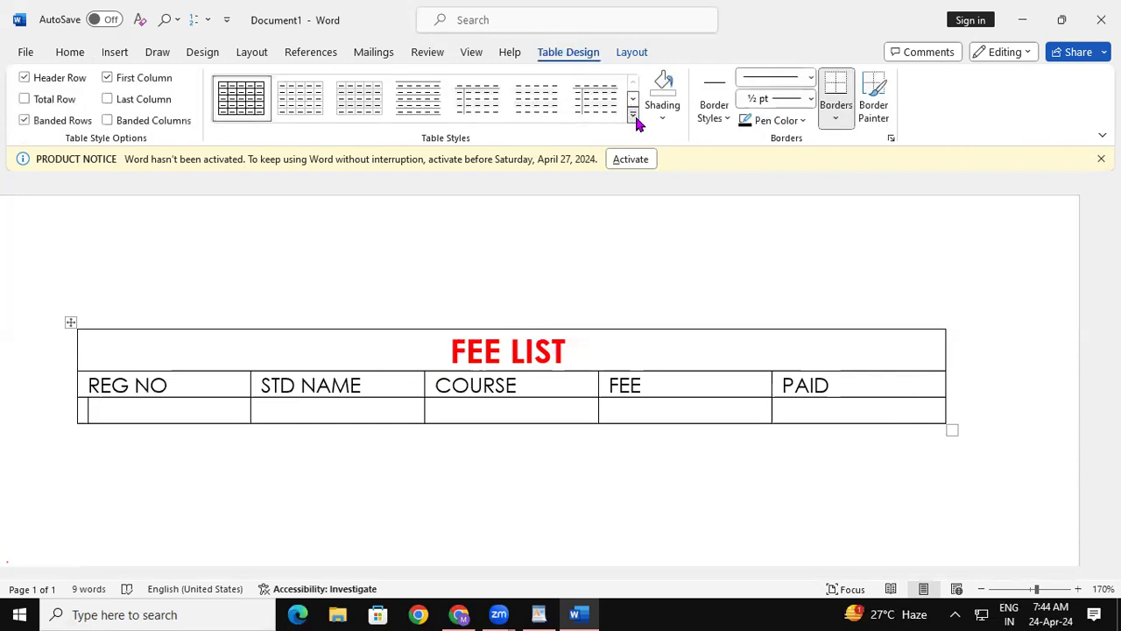
left_click(633, 114)
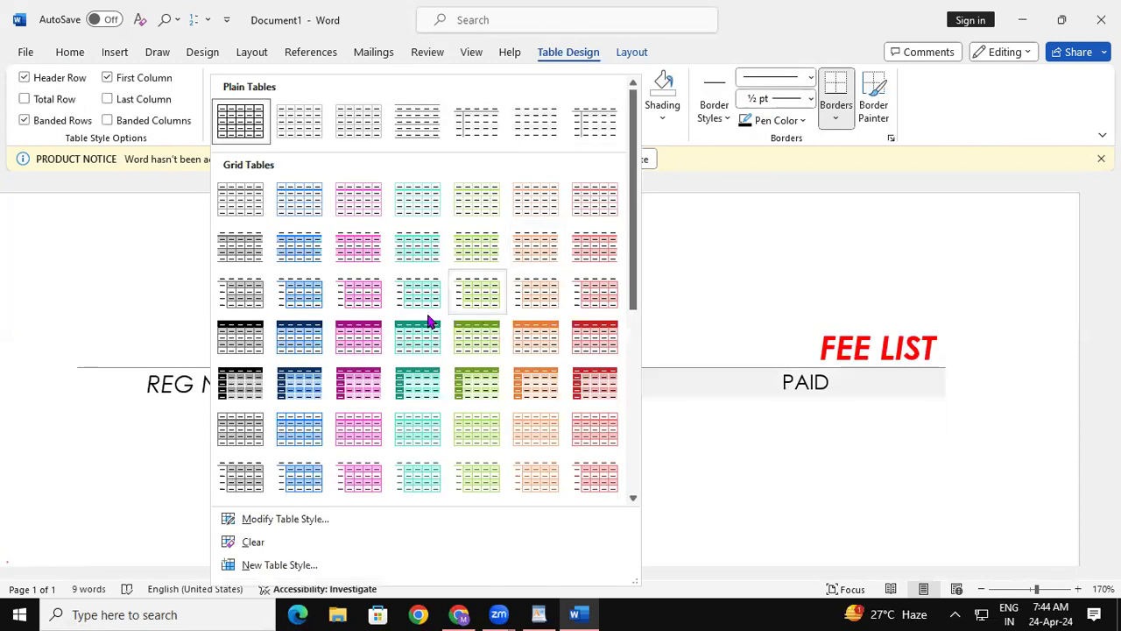
left_click(383, 345)
left_click(706, 429)
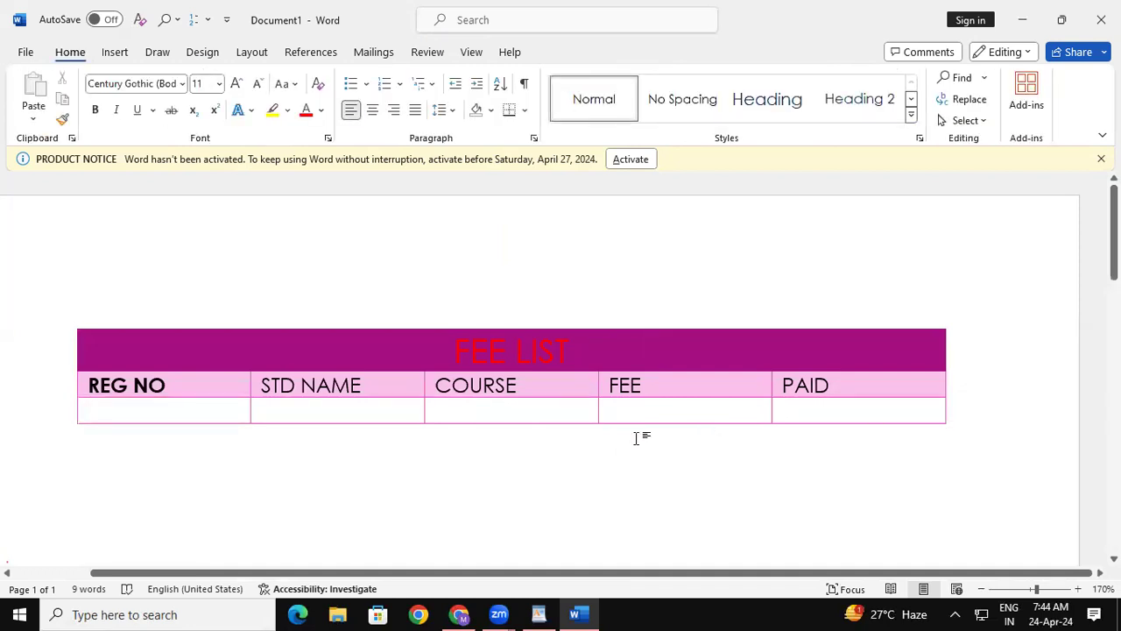
Step: Examine the ways to insert a table, including Draw Table, Excel Spreadsheet and Quick Tables, and the existing table's layout tools
left_click(131, 56)
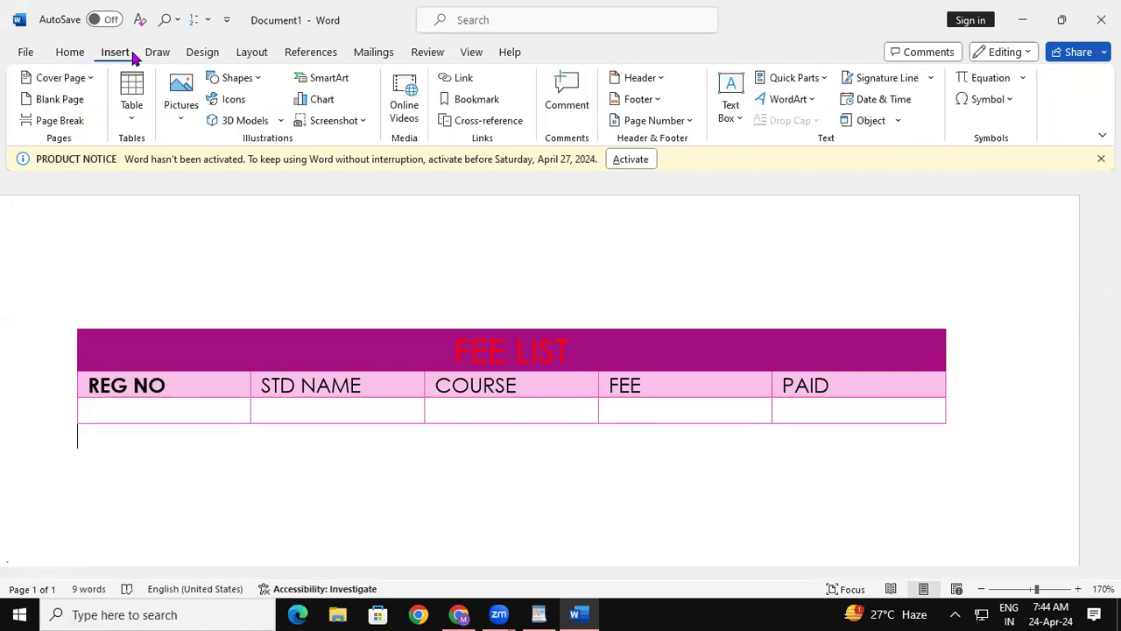
left_click(136, 118)
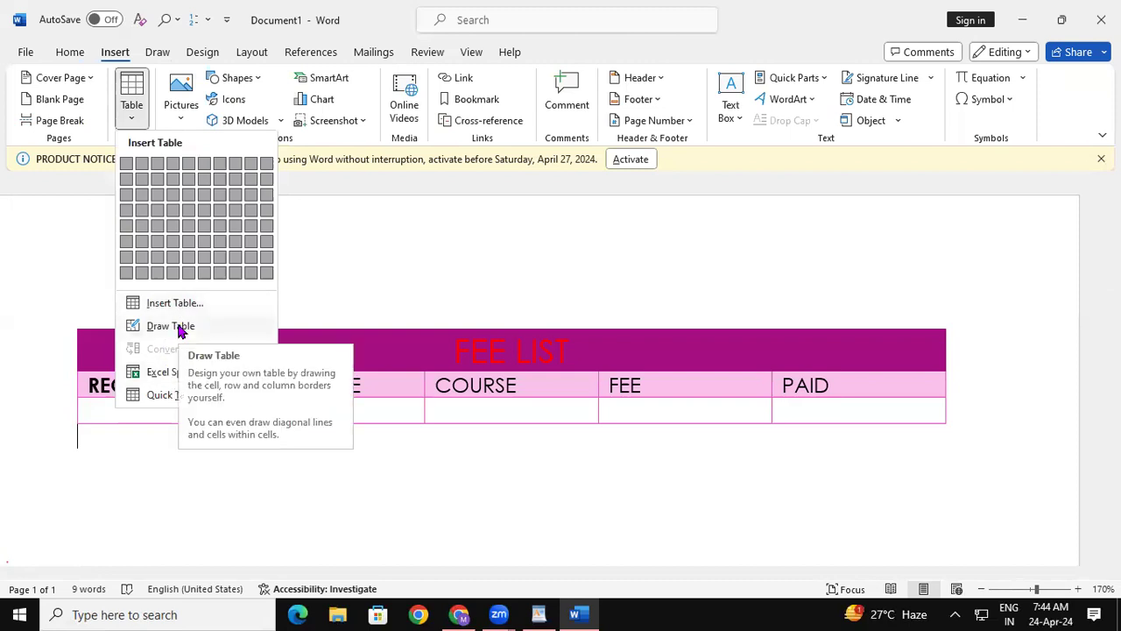
left_click(383, 253)
left_click(515, 350)
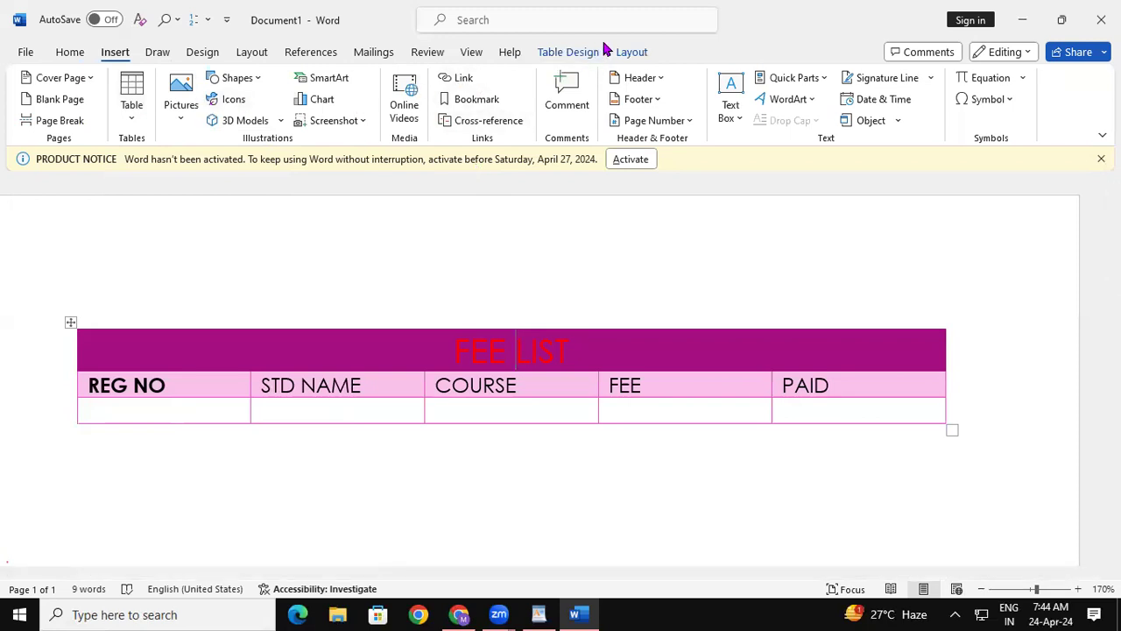
left_click(630, 53)
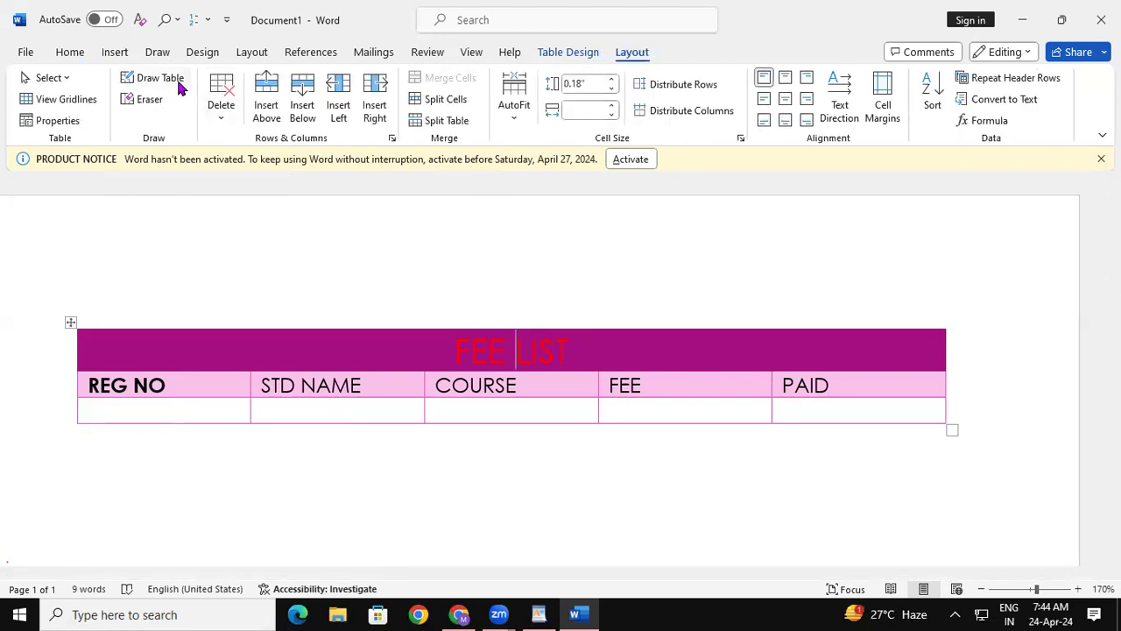
left_click(115, 52)
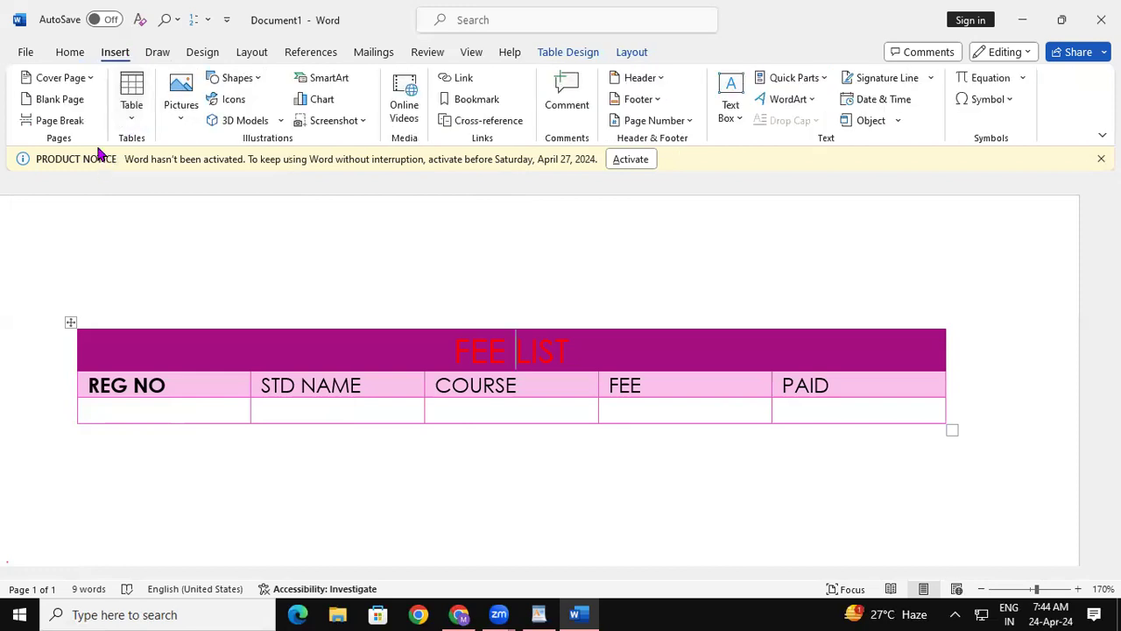
left_click(130, 124)
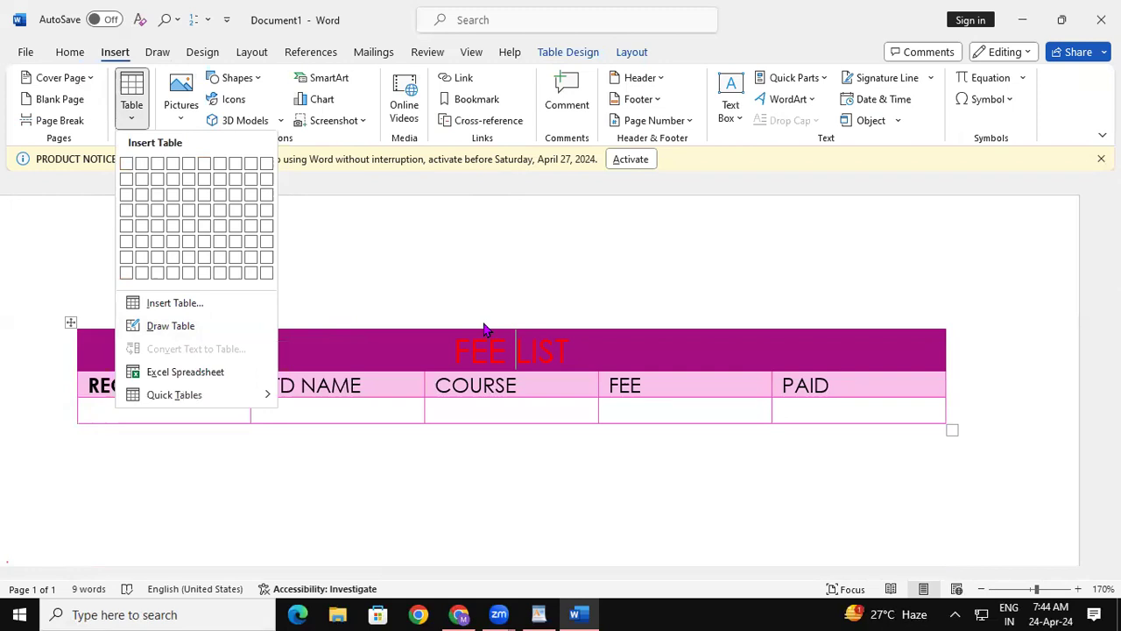
left_click(548, 297)
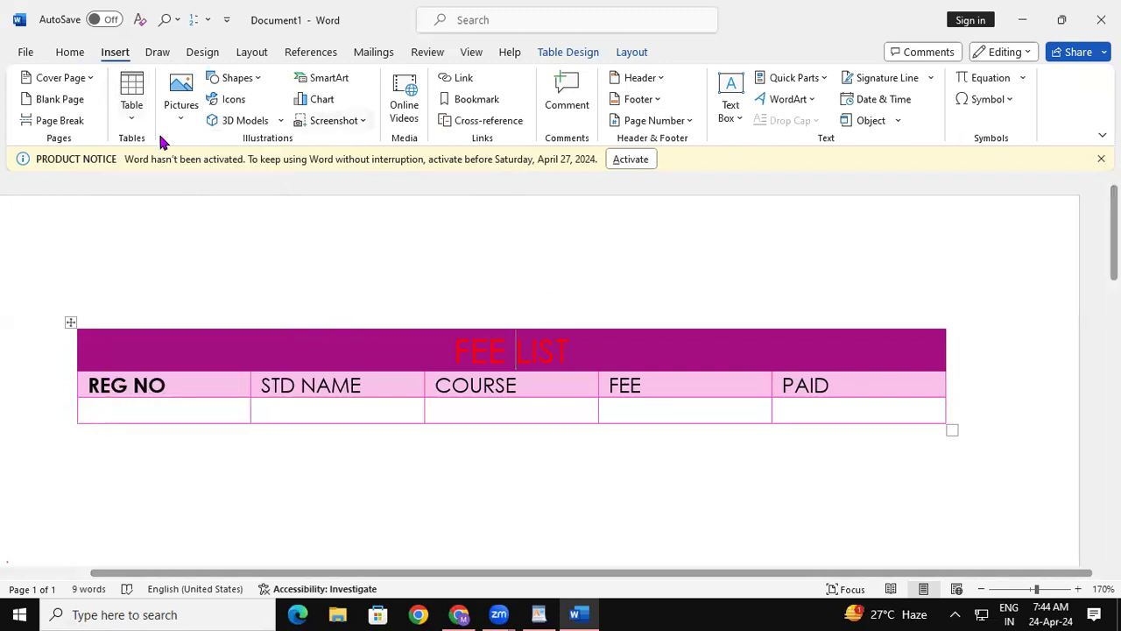
left_click(130, 127)
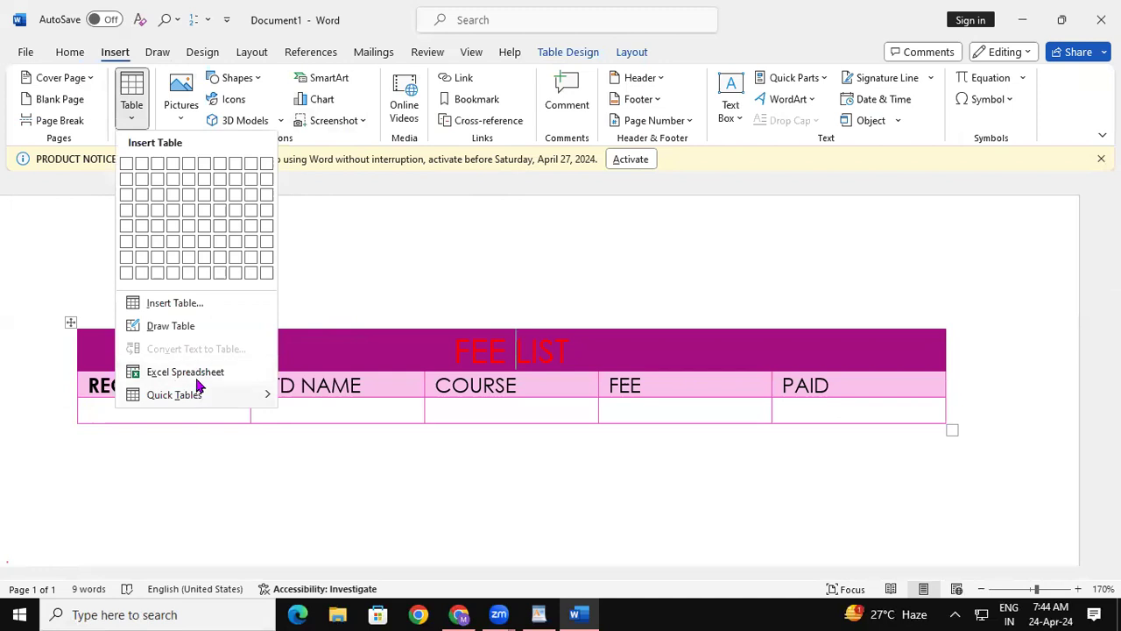
left_click(585, 534)
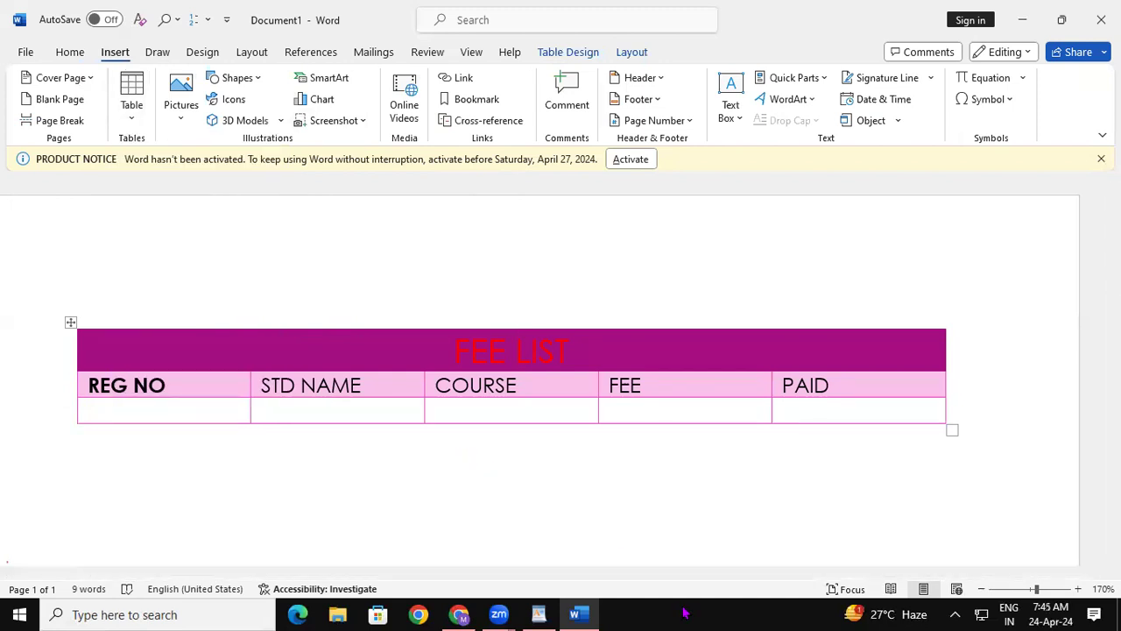